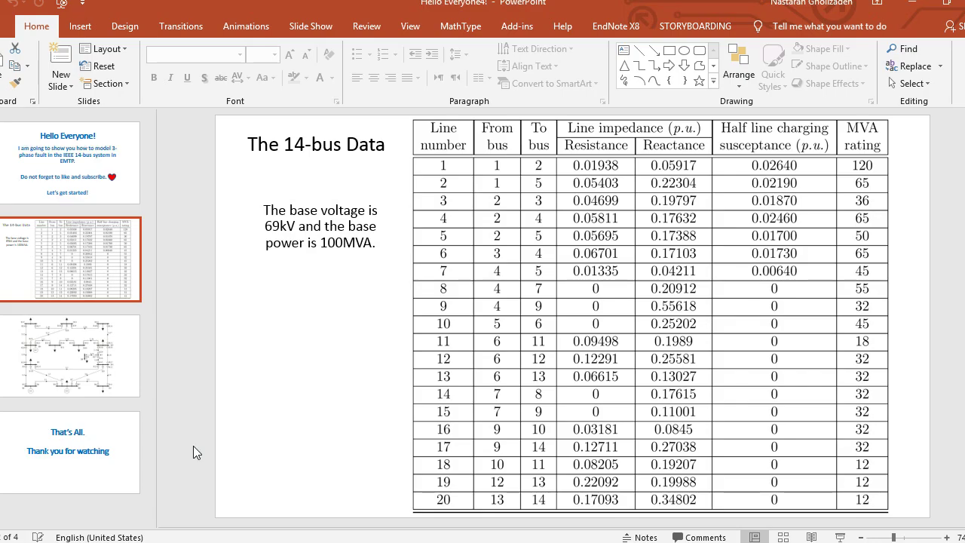
# - Check the single-line diagram slide, switch to EMTPWorks, and place a left-rotated AC voltage source (3-phase) near the sheet's lower left
pyautogui.click(70, 356)
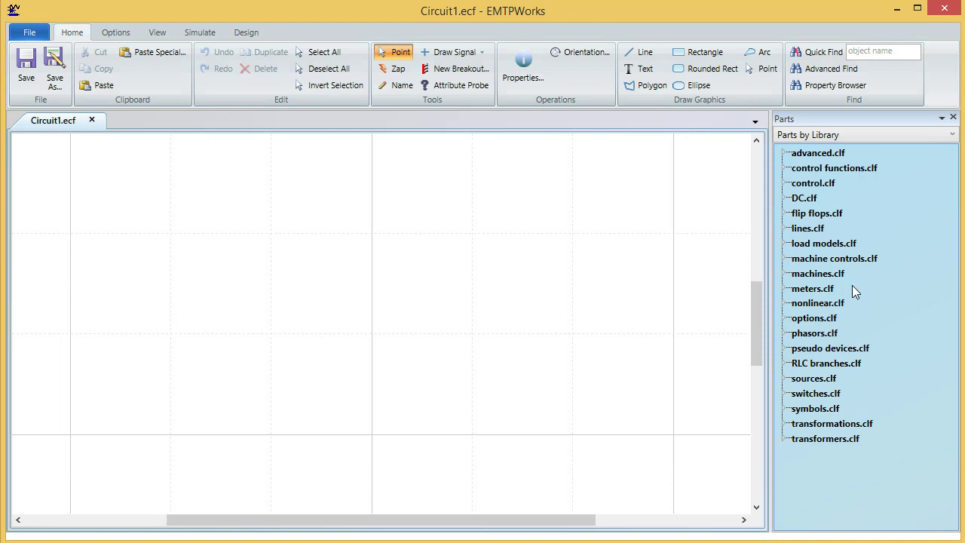
pyautogui.click(789, 378)
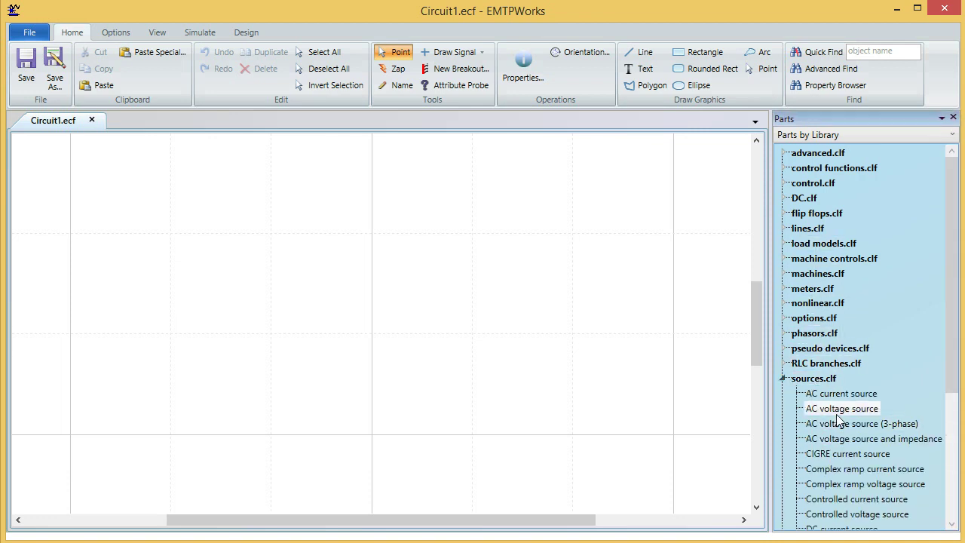
pyautogui.moveTo(830, 428); pyautogui.dragTo(174, 407)
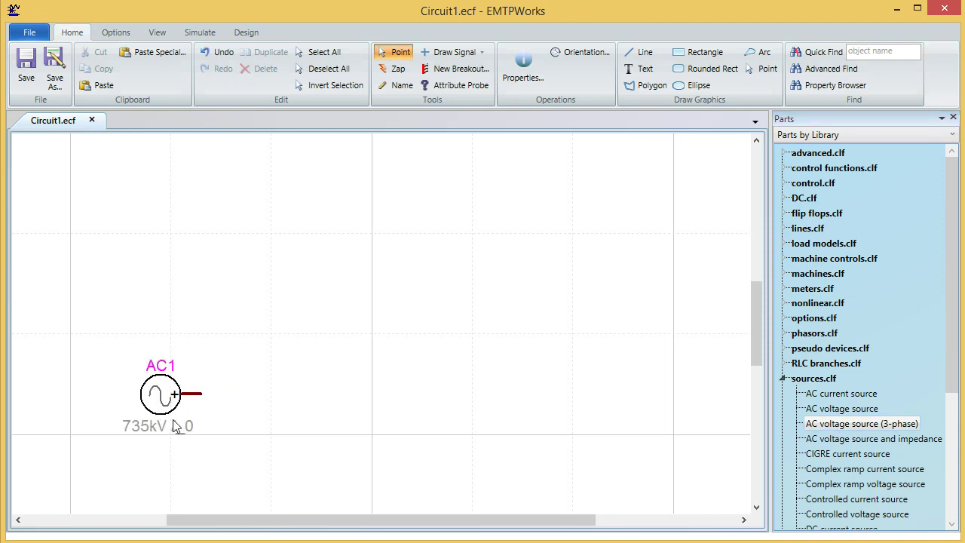
pyautogui.click(149, 395)
pyautogui.rightClick(148, 393)
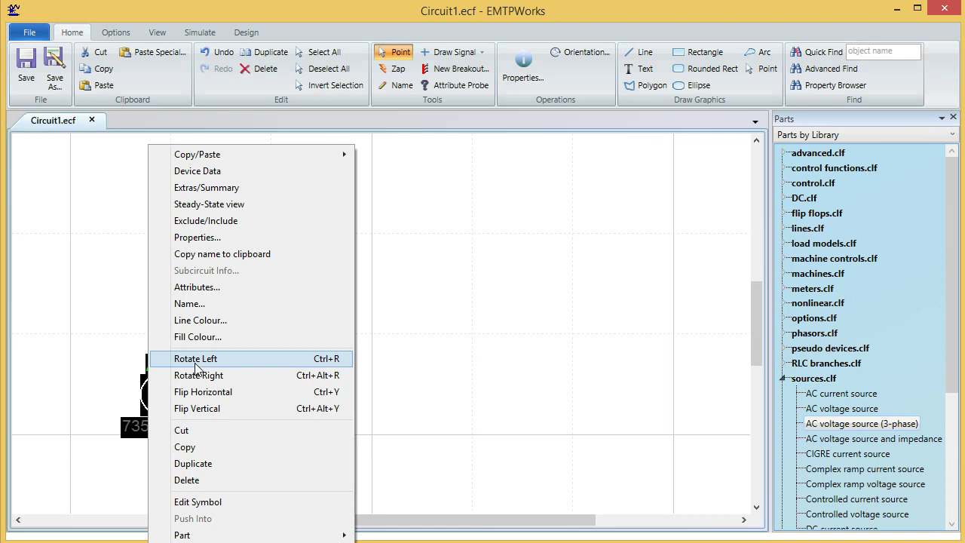
pyautogui.click(196, 360)
pyautogui.moveTo(157, 390); pyautogui.dragTo(167, 411)
# - Rename the placed voltage source to GEN1
pyautogui.doubleClick(142, 417)
pyautogui.write('G')
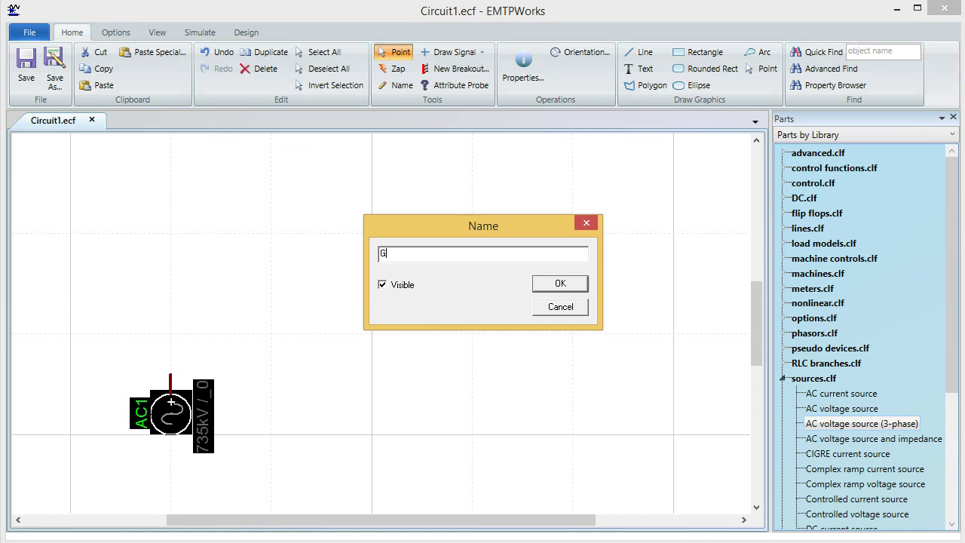
pyautogui.write('EN1')
pyautogui.click(580, 283)
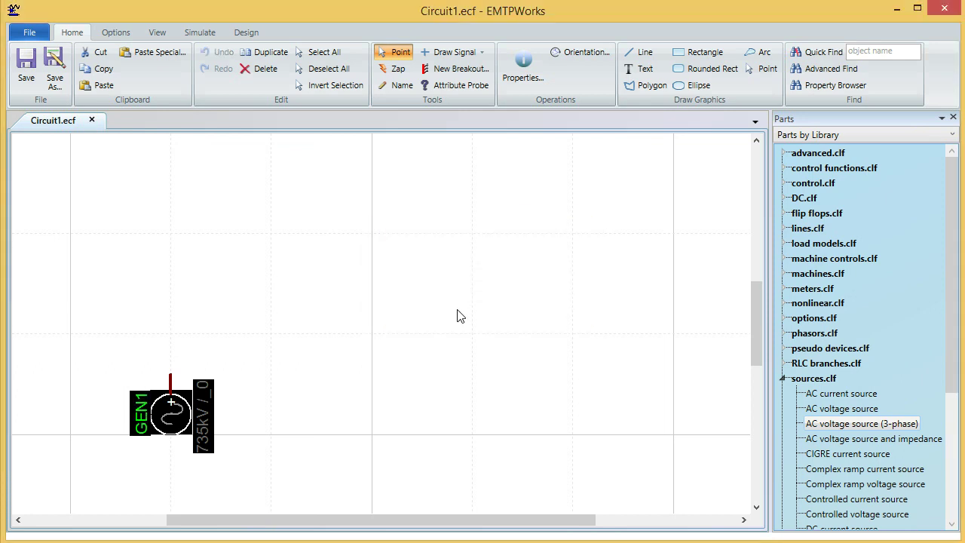
# - Set GEN1's balanced voltage magnitude to 69 kVRMSLL
pyautogui.doubleClick(174, 413)
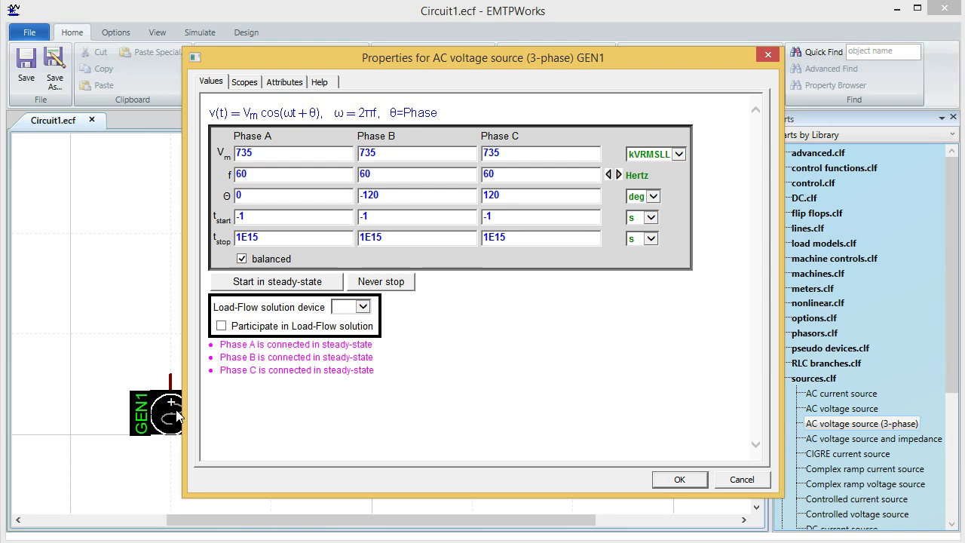
pyautogui.moveTo(282, 152); pyautogui.dragTo(212, 164)
pyautogui.write('69')
pyautogui.click(276, 174)
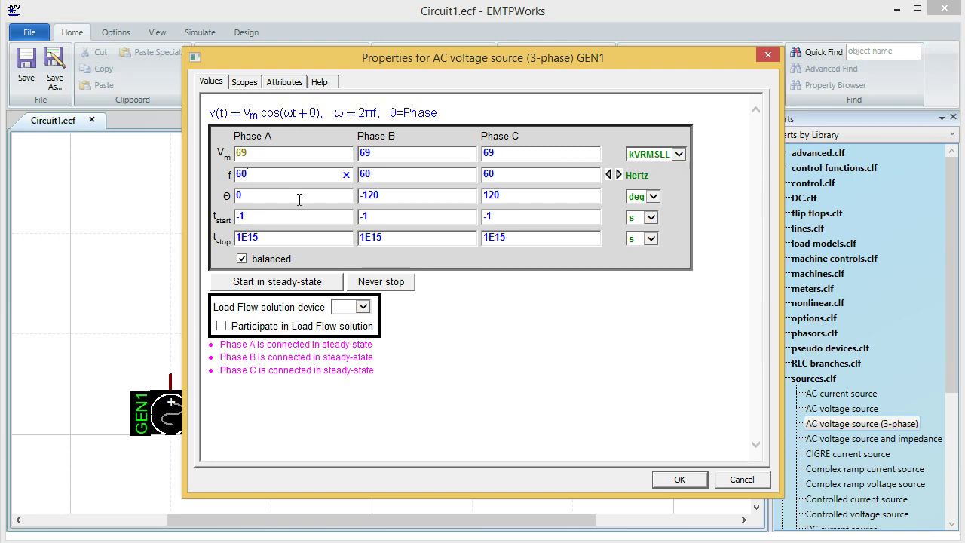
# - Change GEN1's balanced voltage magnitude to 0.001 kVRMSLL
pyautogui.click(265, 158)
pyautogui.write('0.001')
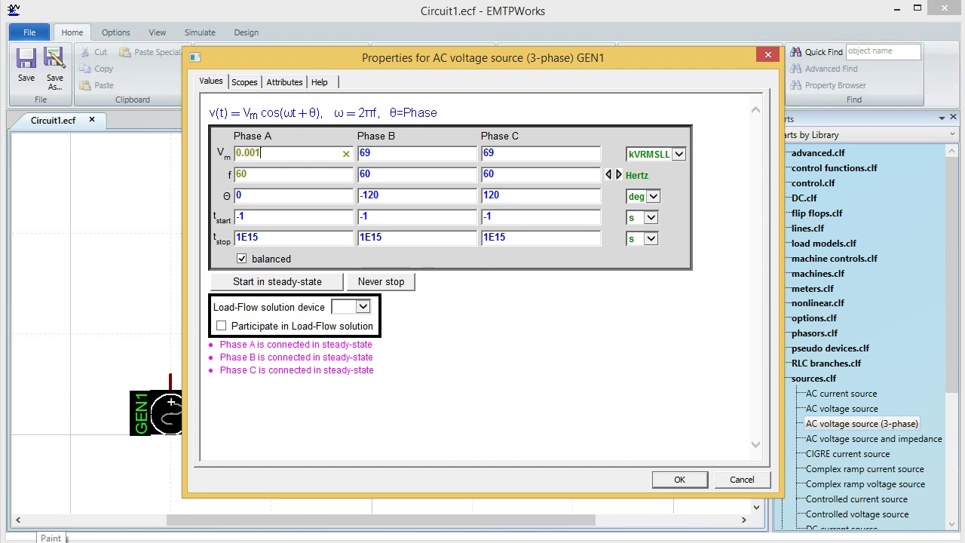
pyautogui.click(302, 176)
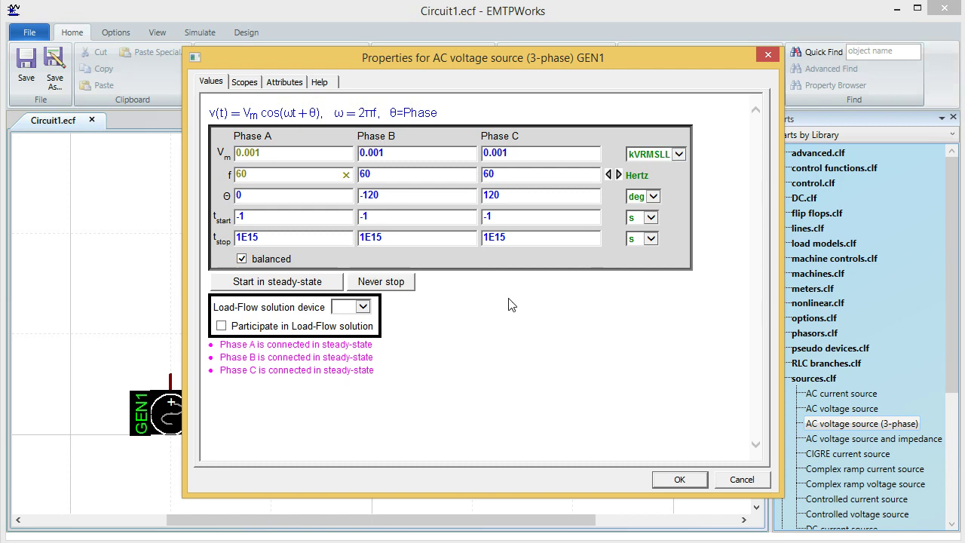
pyautogui.click(263, 196)
# - Hide GEN1's value label, apply the properties, and move the source slightly down and to the left
pyautogui.click(249, 85)
pyautogui.click(276, 88)
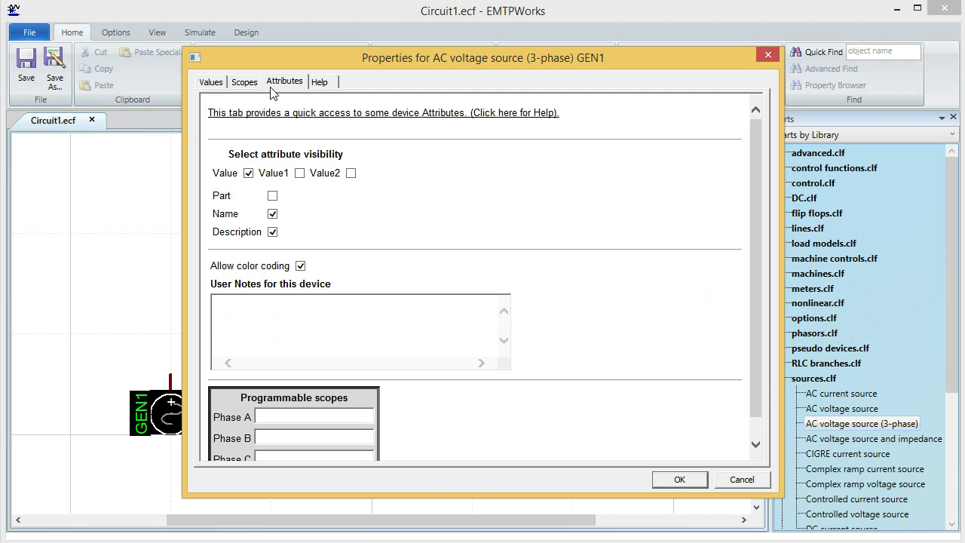
pyautogui.click(249, 172)
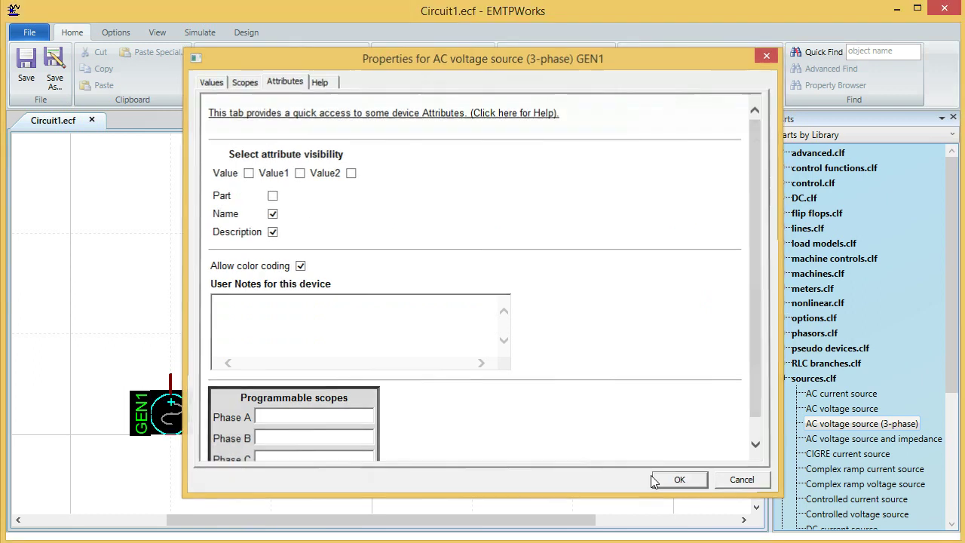
pyautogui.click(680, 480)
pyautogui.moveTo(169, 400); pyautogui.dragTo(150, 430)
pyautogui.click(477, 356)
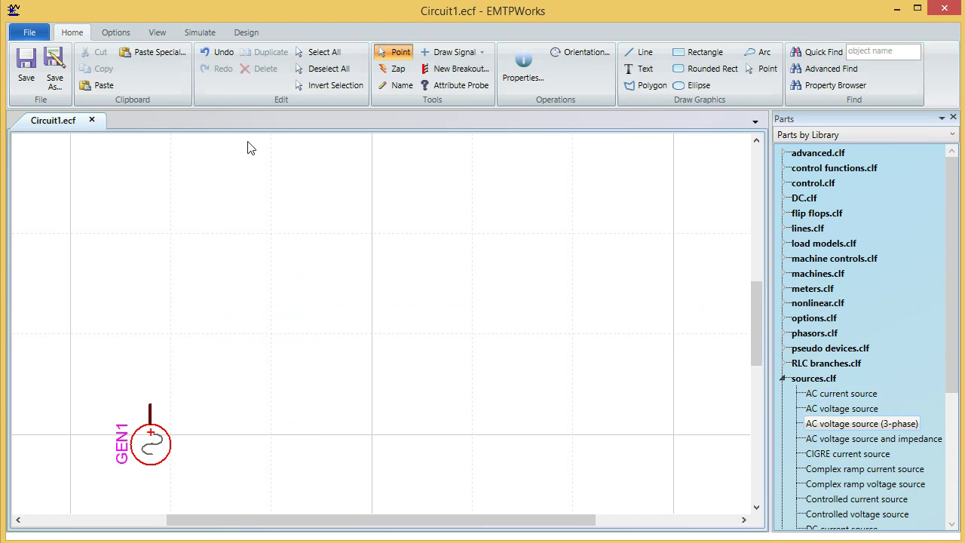
# - Draw a horizontal 3-phase bus above GEN1 and shift it to sit just above the generator's terminal
pyautogui.click(483, 58)
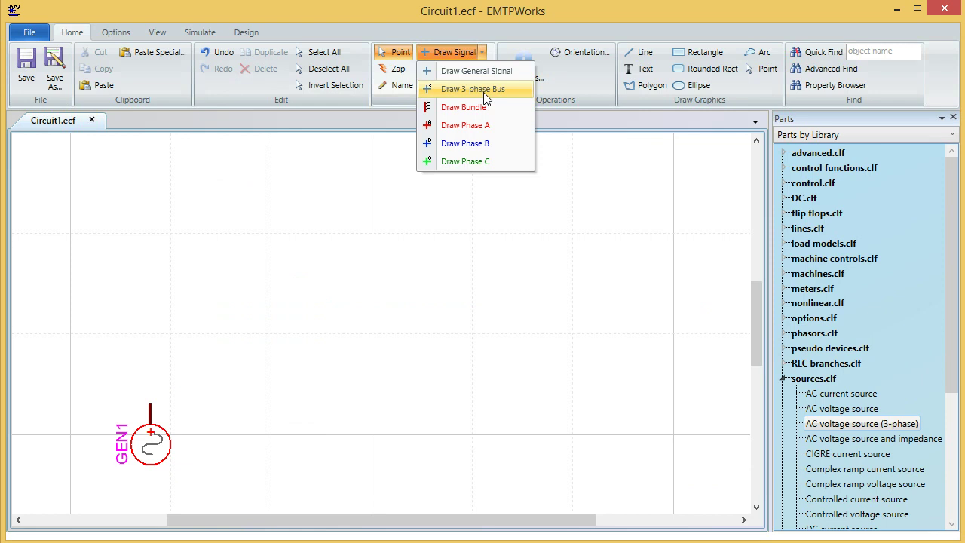
pyautogui.click(472, 89)
pyautogui.moveTo(89, 374); pyautogui.dragTo(201, 378)
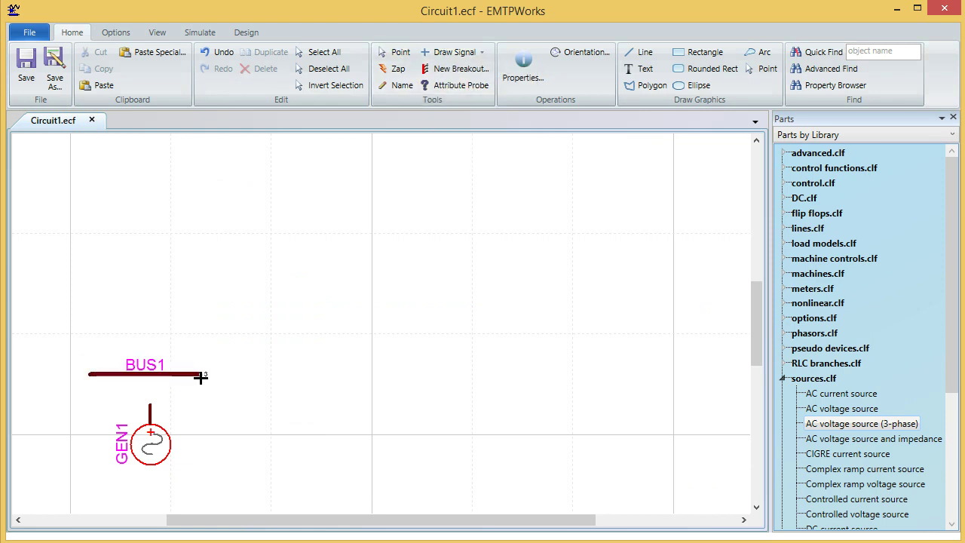
pyautogui.press('Escape')
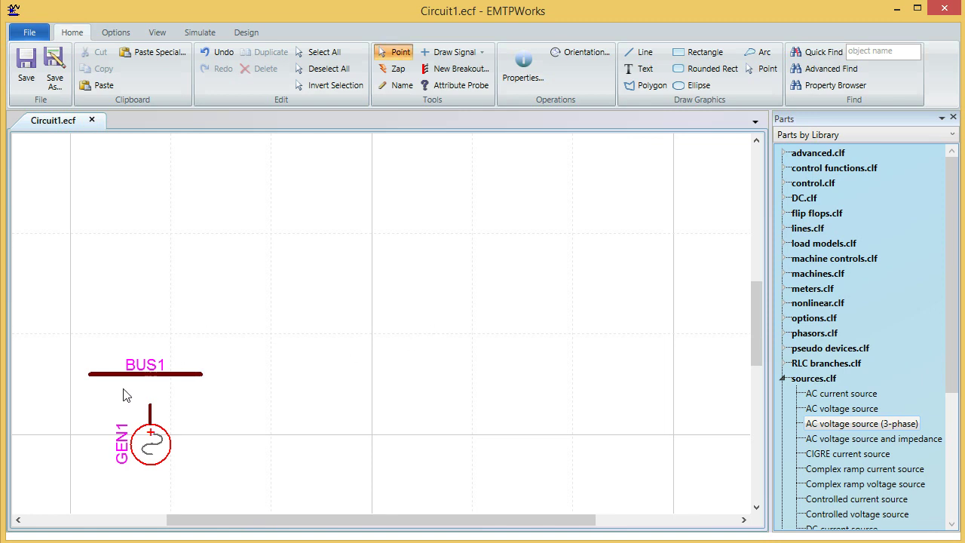
pyautogui.moveTo(113, 375); pyautogui.dragTo(126, 387)
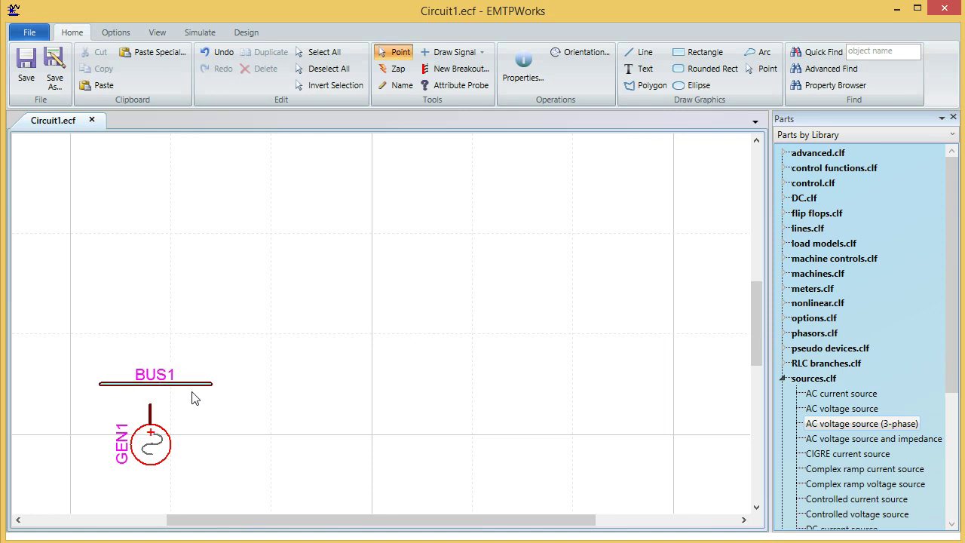
pyautogui.moveTo(191, 390); pyautogui.dragTo(193, 399)
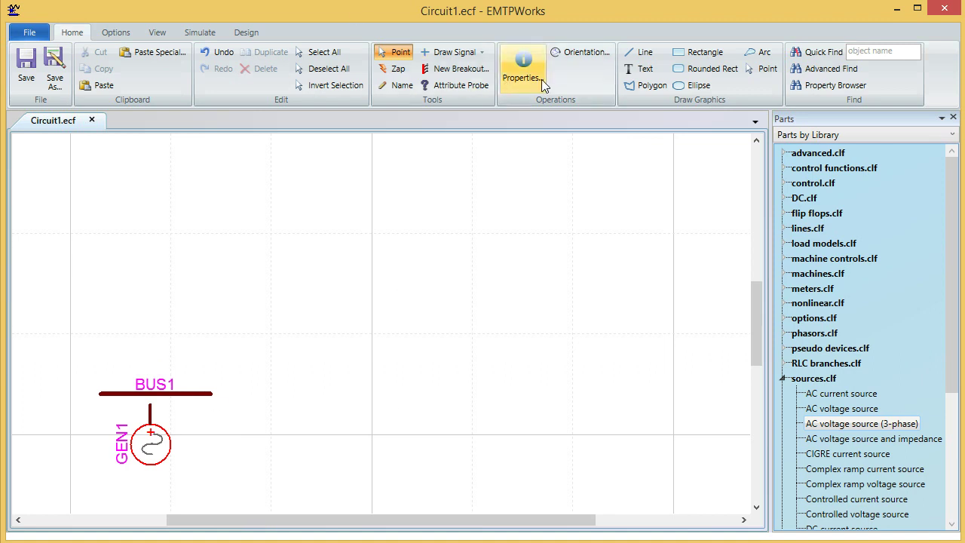
# - Place a second AC voltage source (3-phase) to the right of GEN1 and rotate it left
pyautogui.moveTo(884, 430); pyautogui.dragTo(451, 411)
pyautogui.rightClick(451, 411)
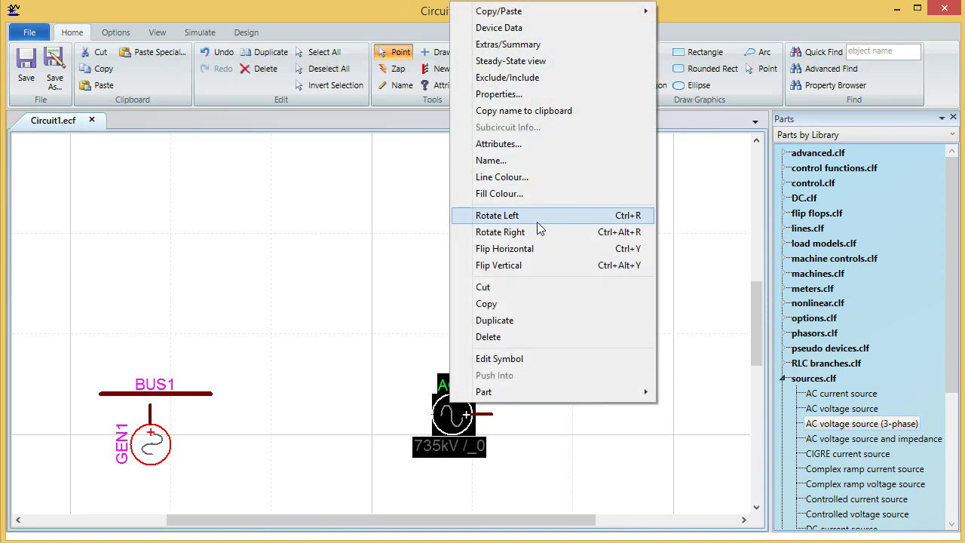
pyautogui.click(536, 222)
# - Set the second source's balanced voltage magnitude to 0.008 kVRMSLL
pyautogui.doubleClick(456, 419)
pyautogui.doubleClick(285, 157)
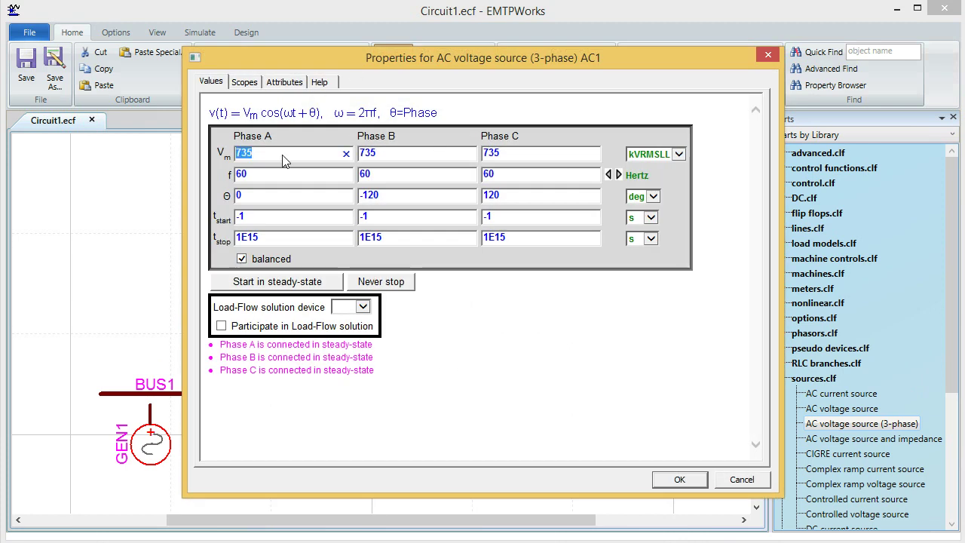
pyautogui.write('0.008')
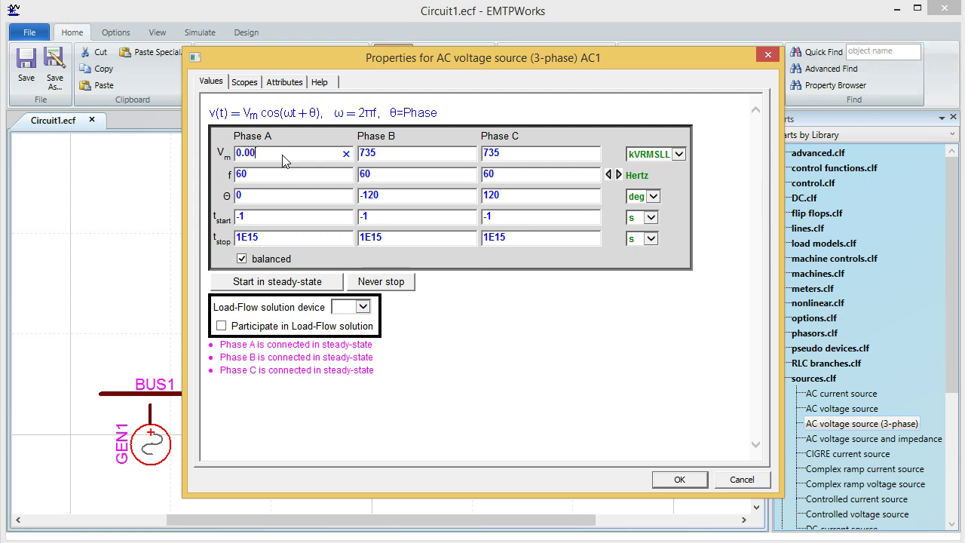
pyautogui.click(293, 175)
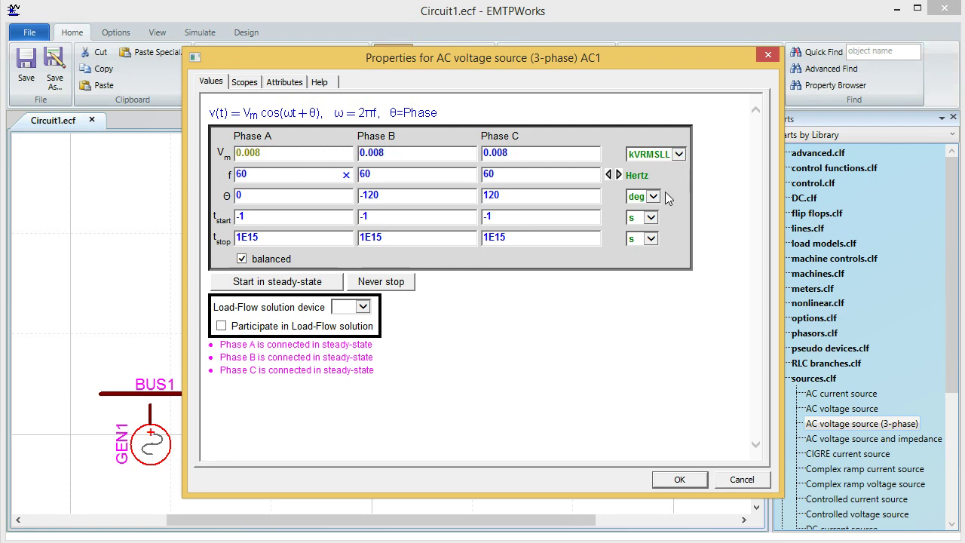
pyautogui.click(683, 481)
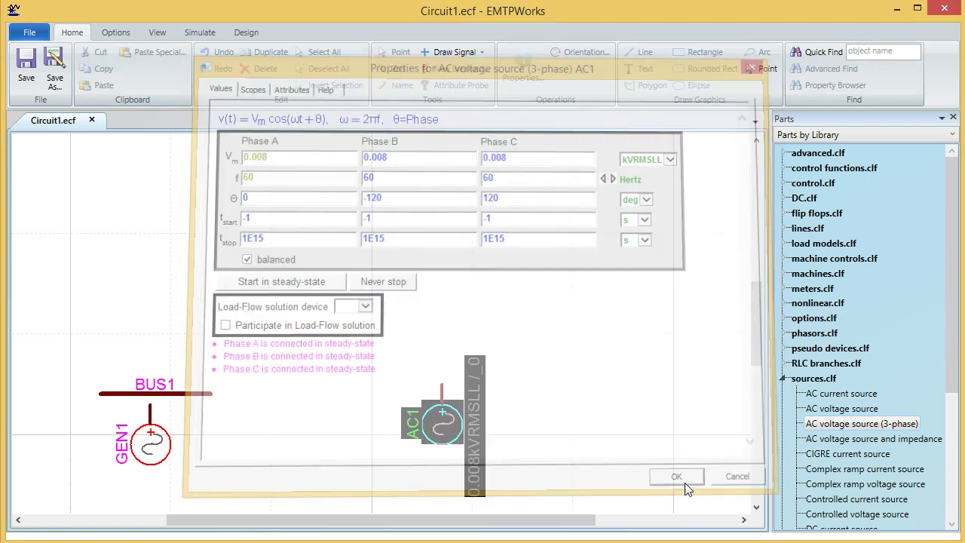
# - Turn off the value label of source AC1 while keeping color coding allowed
pyautogui.doubleClick(443, 425)
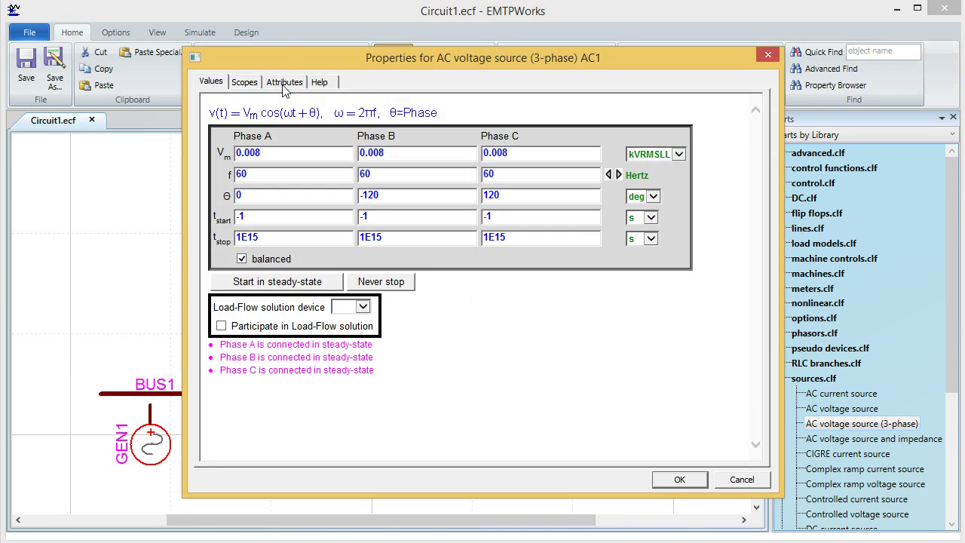
pyautogui.click(285, 85)
pyautogui.click(300, 265)
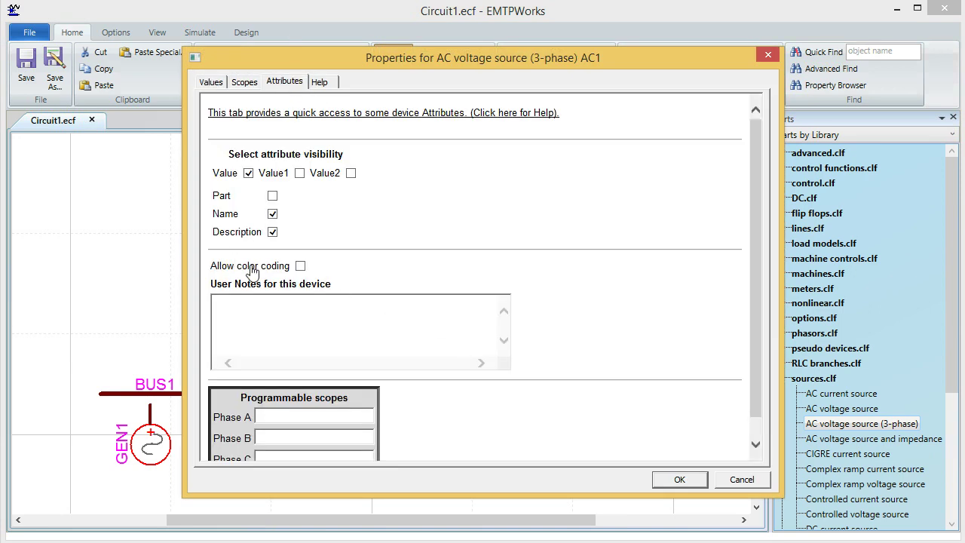
pyautogui.click(301, 265)
pyautogui.click(247, 173)
pyautogui.click(694, 481)
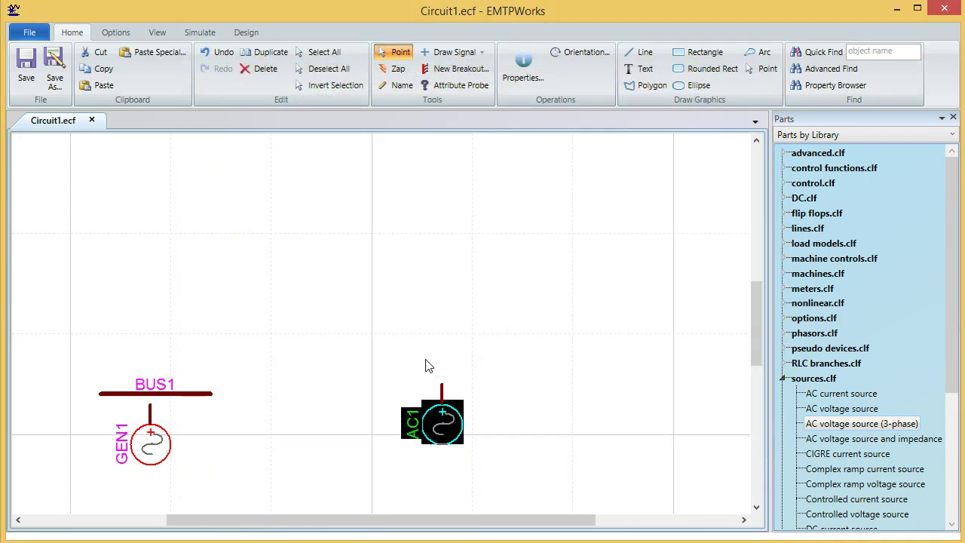
# - Make AC1's value label visible again in its attributes
pyautogui.click(440, 405)
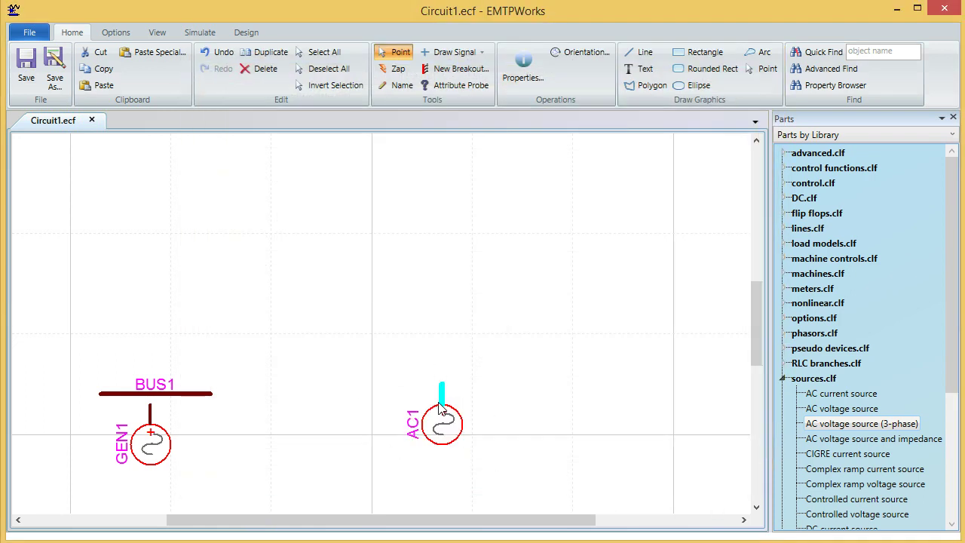
pyautogui.doubleClick(447, 437)
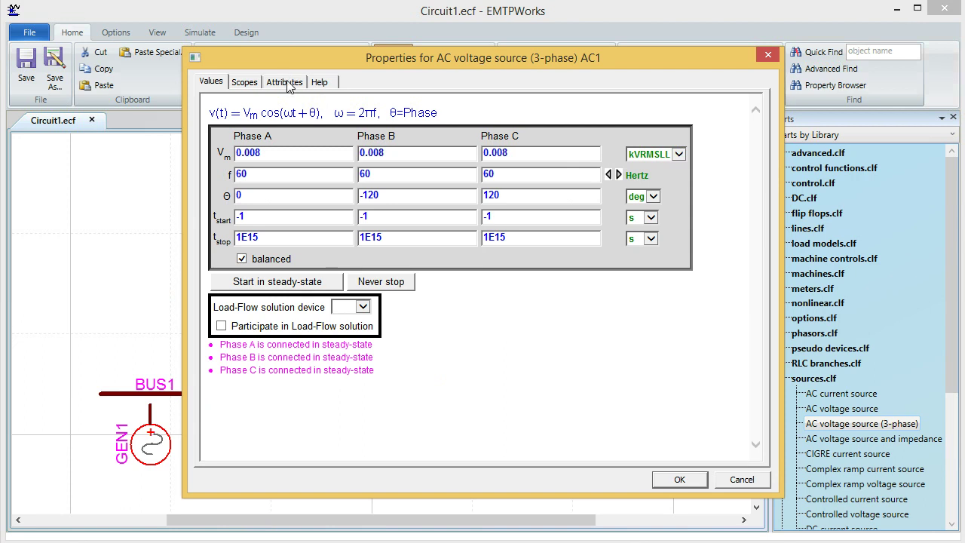
pyautogui.click(285, 82)
pyautogui.click(248, 172)
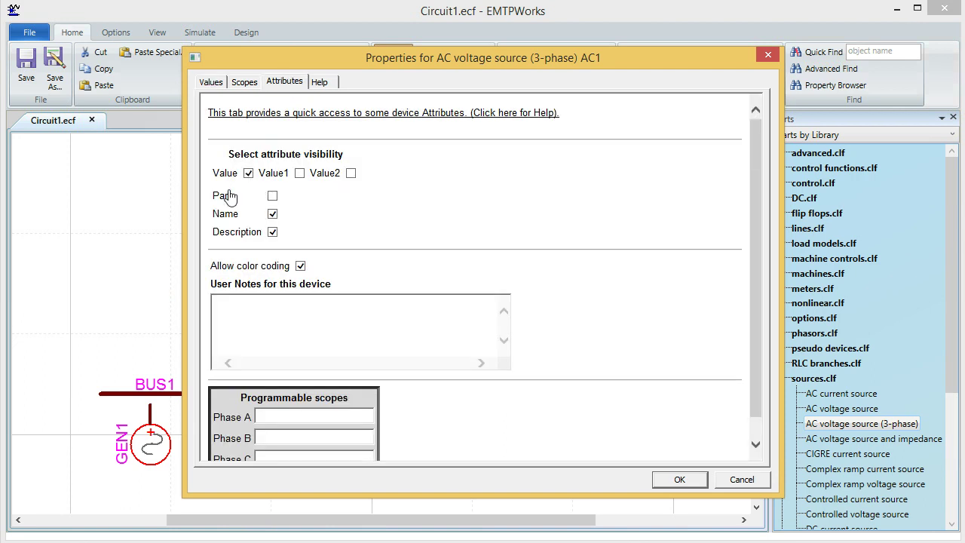
pyautogui.click(687, 479)
pyautogui.click(486, 463)
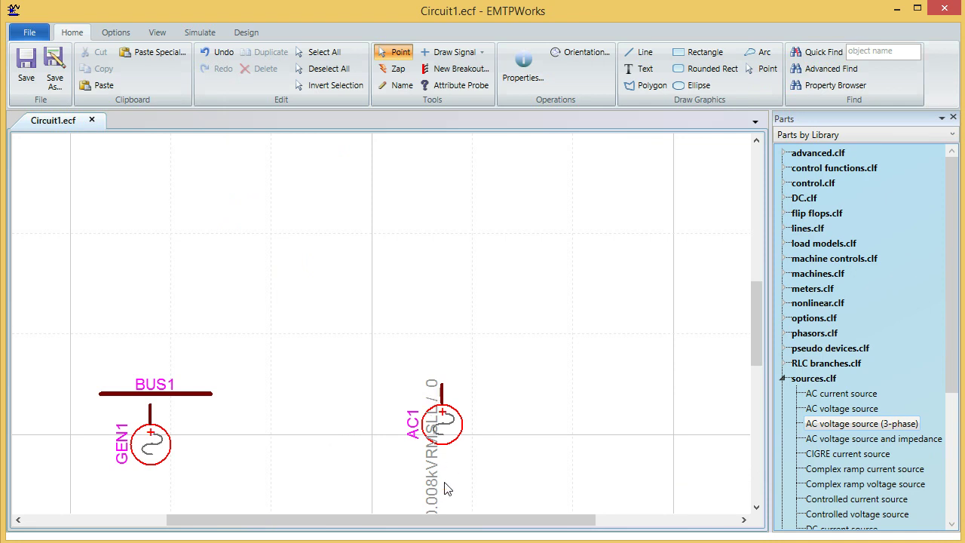
# - Hide AC1's value label in its attribute visibility settings
pyautogui.doubleClick(447, 436)
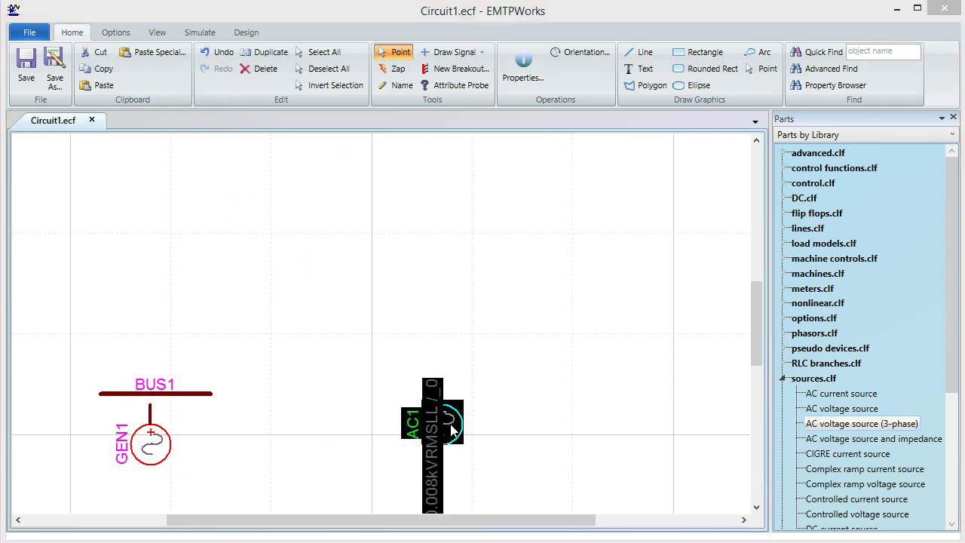
pyautogui.click(293, 88)
pyautogui.click(249, 174)
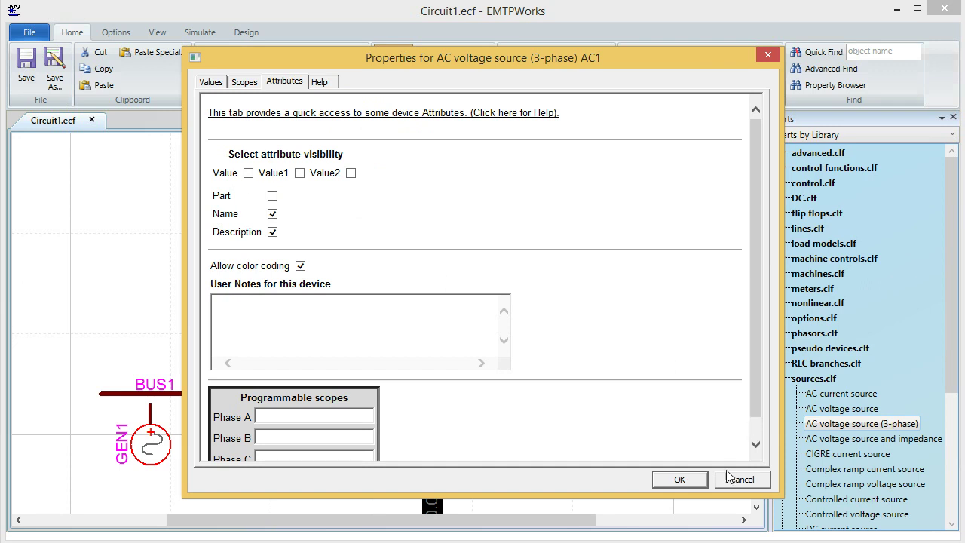
pyautogui.click(680, 480)
# - Move AC1 slightly left and align it horizontally with GEN1
pyautogui.moveTo(437, 421); pyautogui.dragTo(416, 449)
pyautogui.click(382, 490)
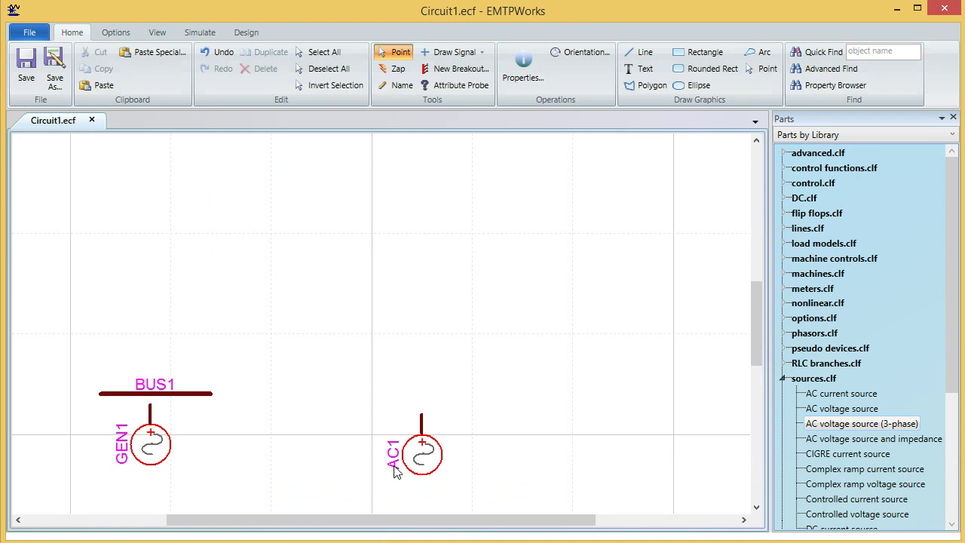
pyautogui.click(418, 448)
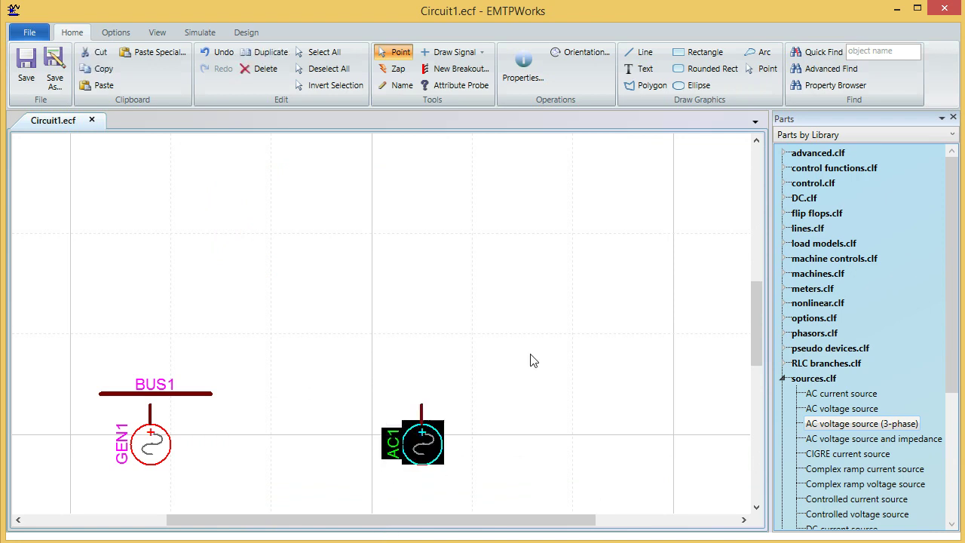
pyautogui.click(499, 253)
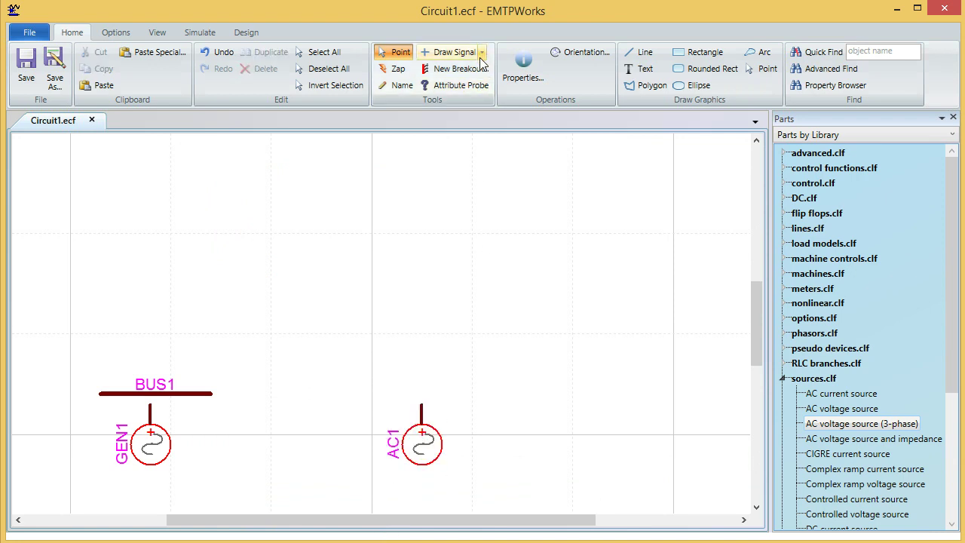
# - Draw a short horizontal 3-phase bus, BUS2, just above source AC1 and finish the signal there
pyautogui.click(481, 54)
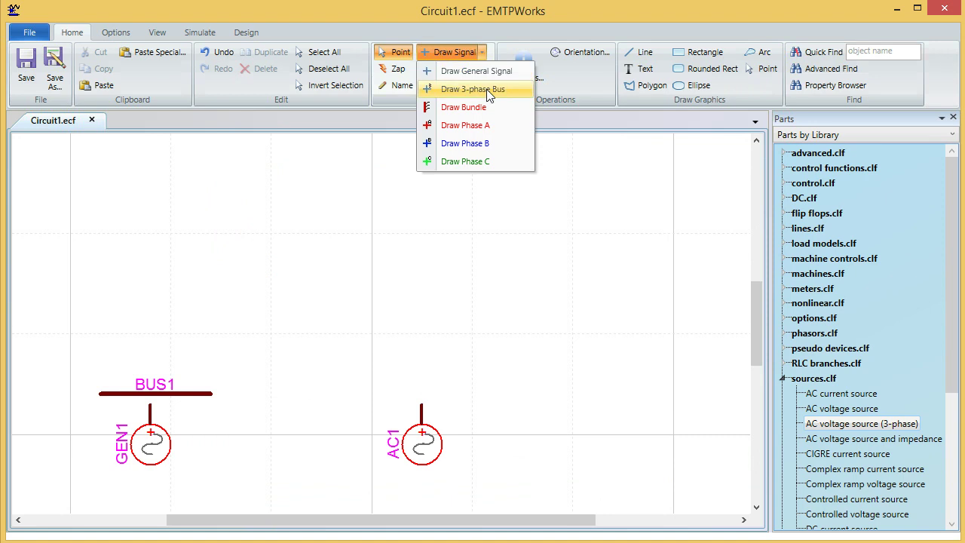
pyautogui.click(486, 89)
pyautogui.moveTo(361, 384); pyautogui.dragTo(513, 339)
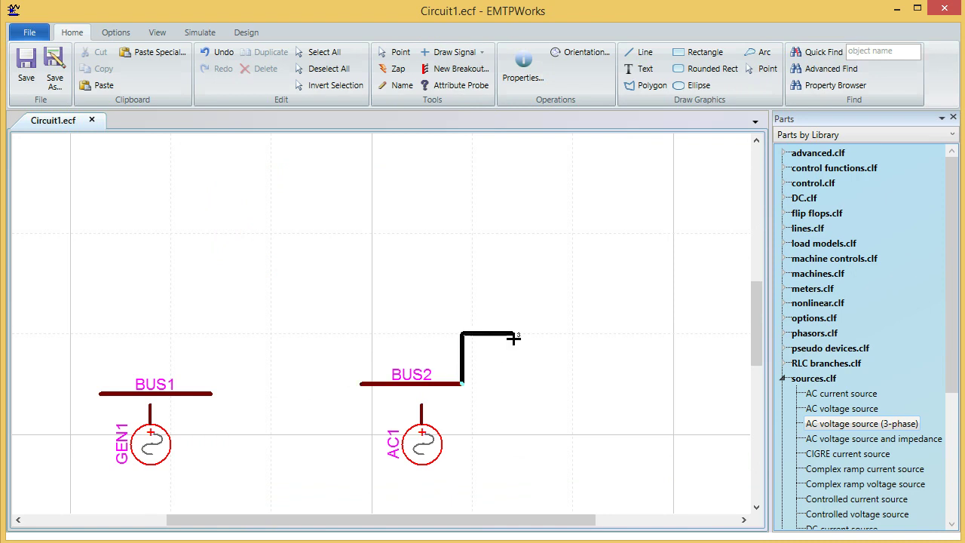
pyautogui.press('Escape')
# - Center BUS2 over AC1 at BUS1's height and connect AC1 to BUS2 and GEN1 to BUS1
pyautogui.moveTo(452, 400); pyautogui.dragTo(448, 399)
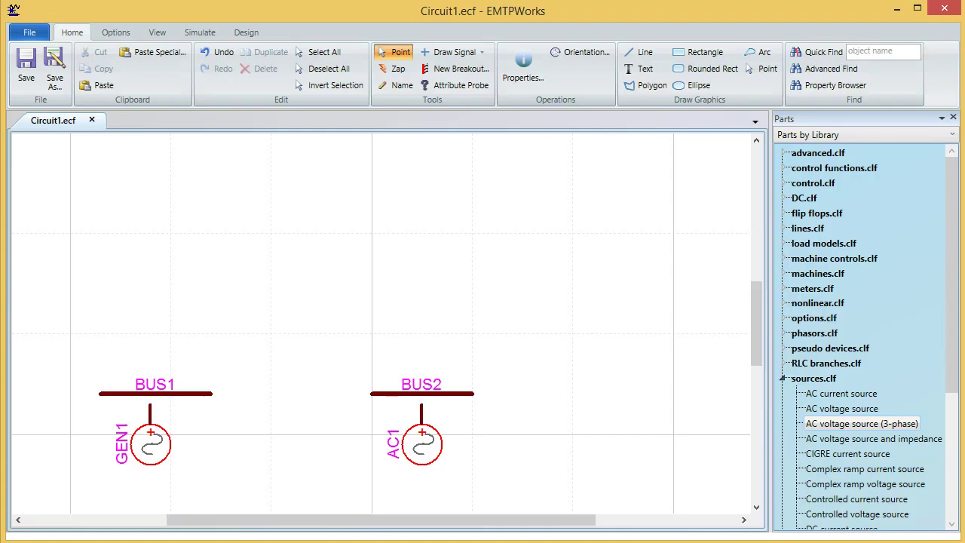
pyautogui.moveTo(420, 411); pyautogui.dragTo(421, 394)
pyautogui.moveTo(150, 404); pyautogui.dragTo(155, 393)
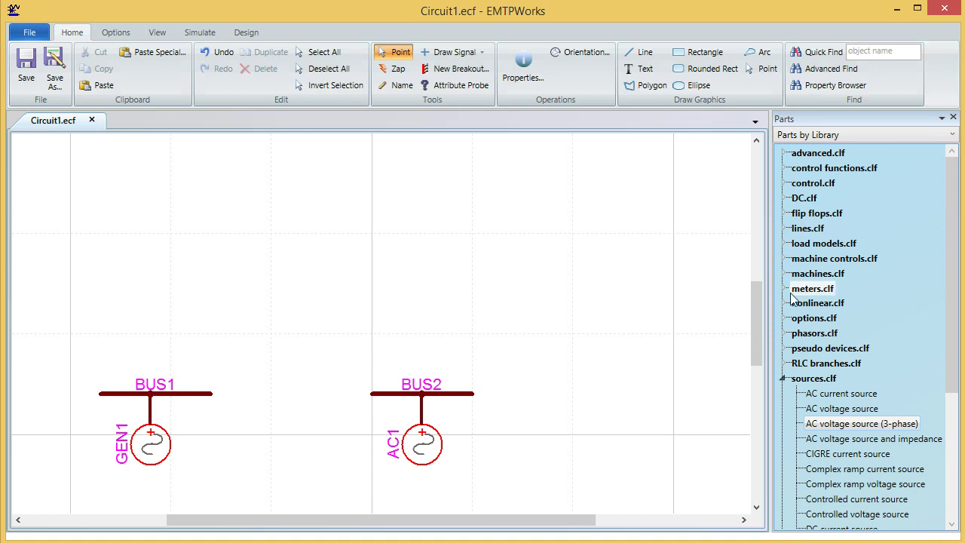
# - Place an RLC: R-L branch from the RLC branches library between and above BUS1 and BUS2
pyautogui.click(783, 378)
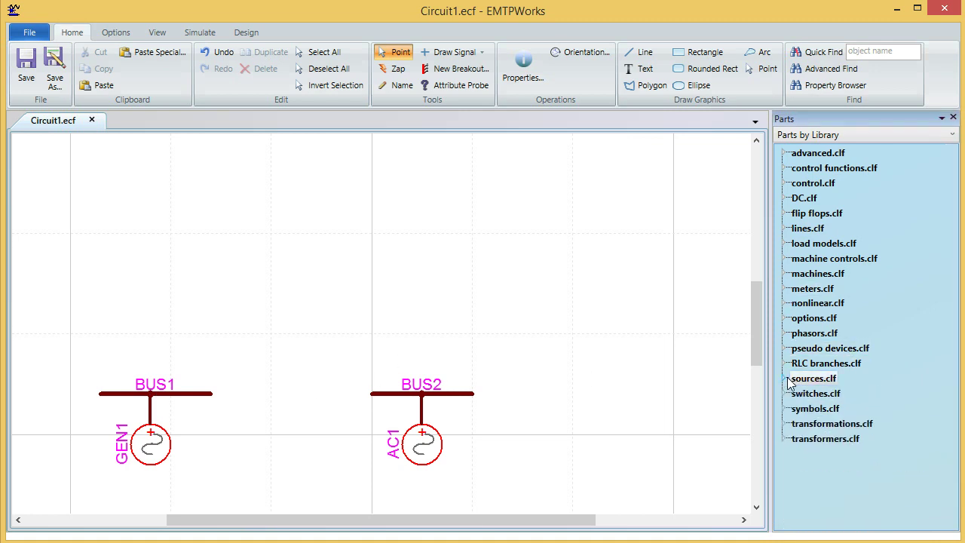
pyautogui.click(784, 364)
pyautogui.scroll(-4, 827, 389)
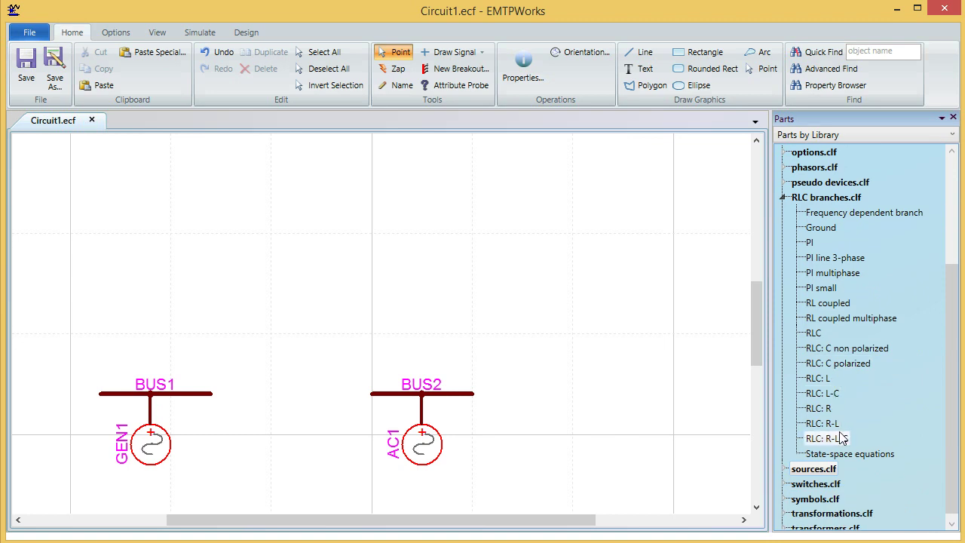
pyautogui.moveTo(822, 427); pyautogui.dragTo(329, 326)
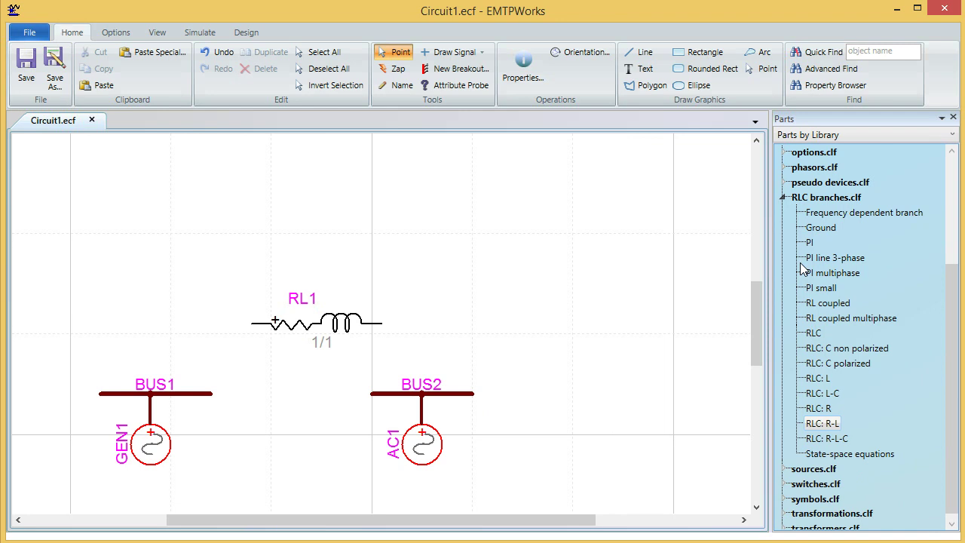
# - Place an RLC: R-L-C branch above BUS2 as an alternative and delete it again
pyautogui.click(785, 200)
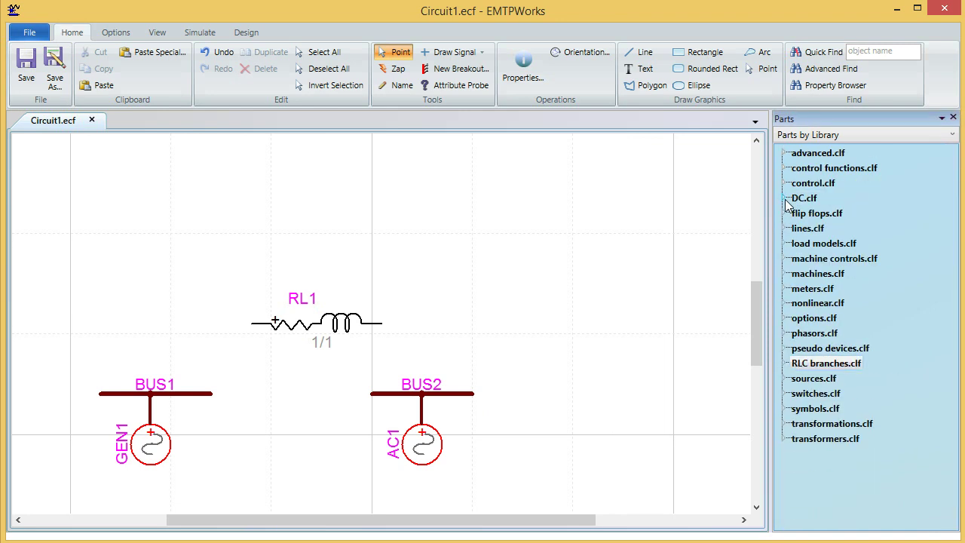
pyautogui.click(784, 366)
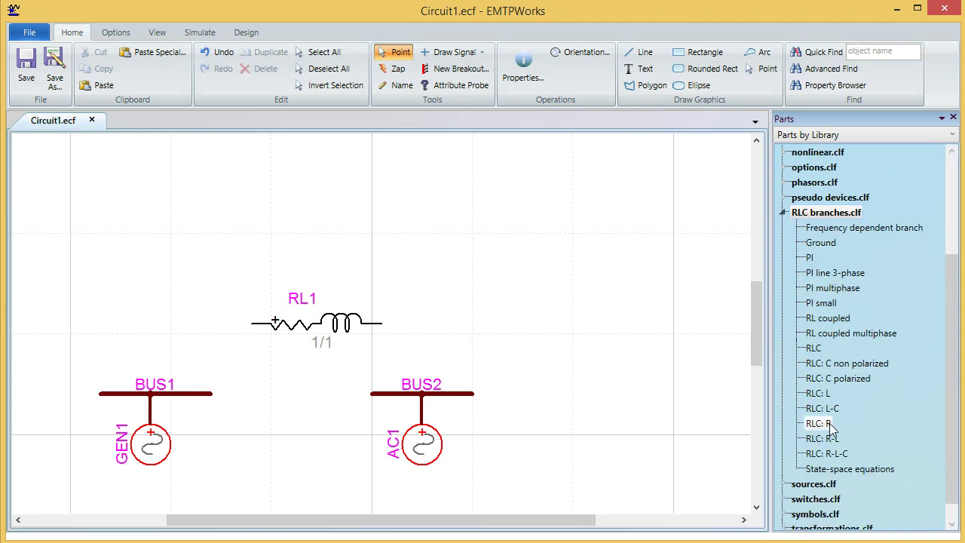
pyautogui.moveTo(836, 454); pyautogui.dragTo(522, 278)
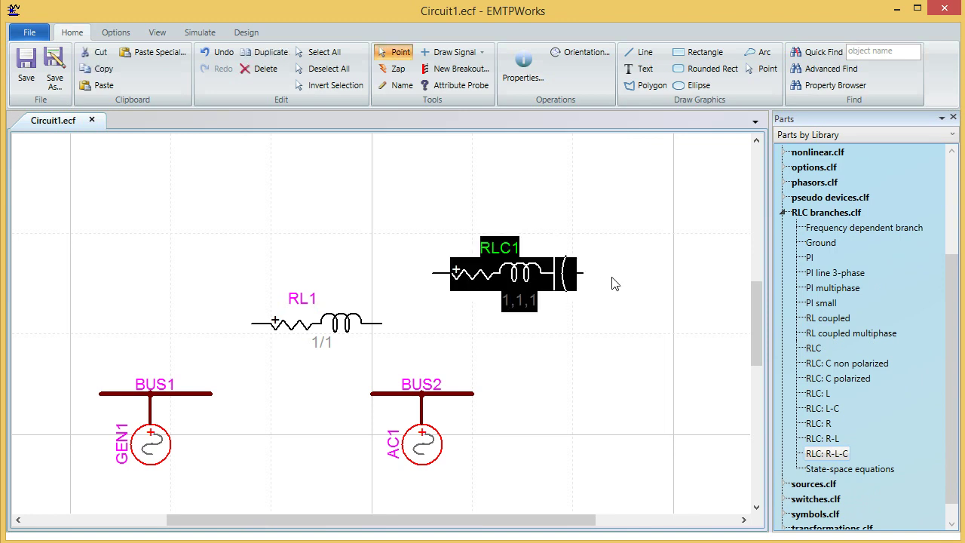
pyautogui.click(611, 300)
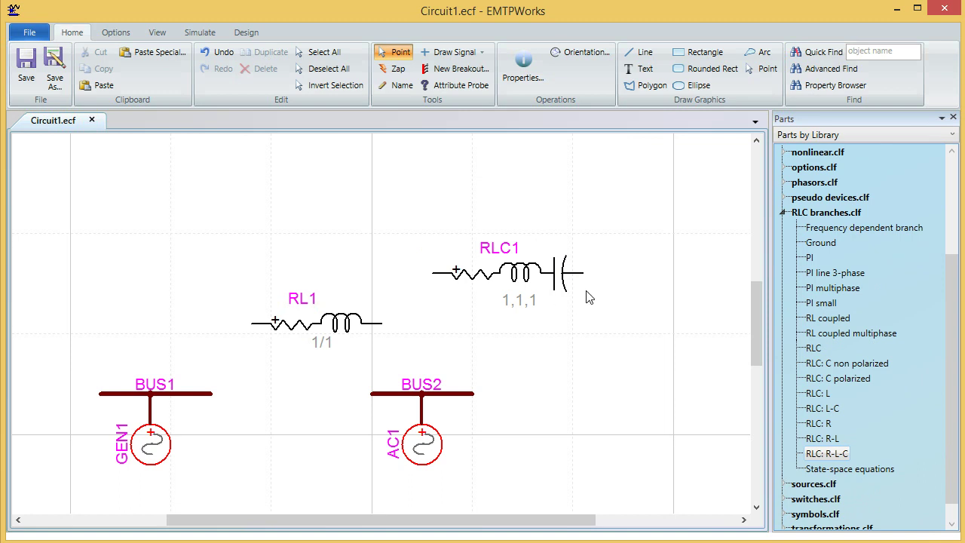
pyautogui.click(528, 270)
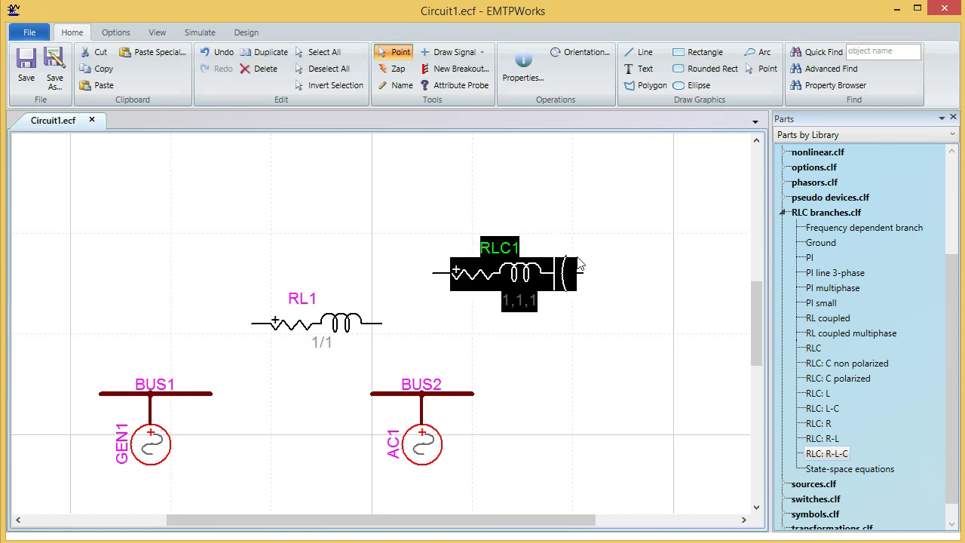
pyautogui.press('Delete')
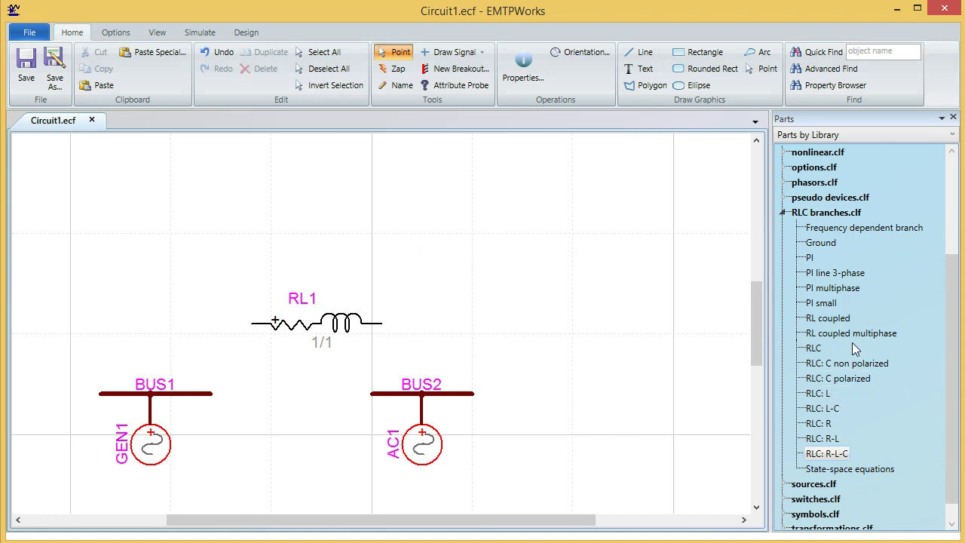
# - Place a PI line 3-phase above and beside BUS2 and inspect its R-L-C matrix data without editing it
pyautogui.moveTo(848, 276); pyautogui.dragTo(558, 281)
pyautogui.doubleClick(559, 281)
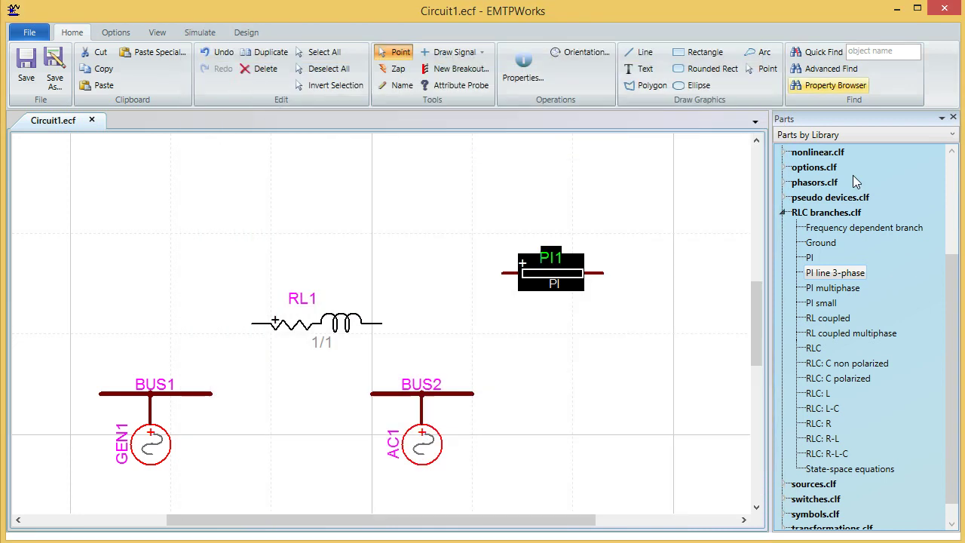
pyautogui.click(767, 35)
pyautogui.click(688, 332)
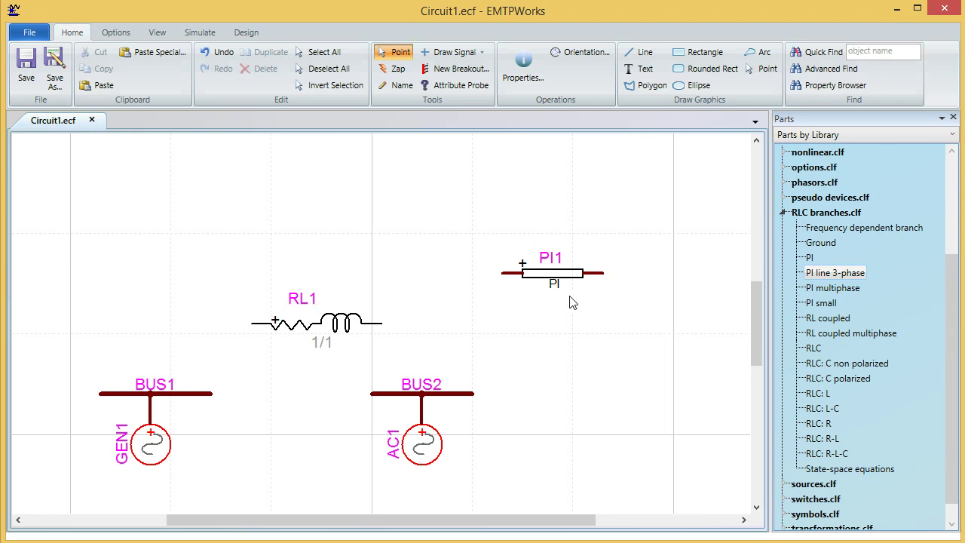
pyautogui.doubleClick(561, 273)
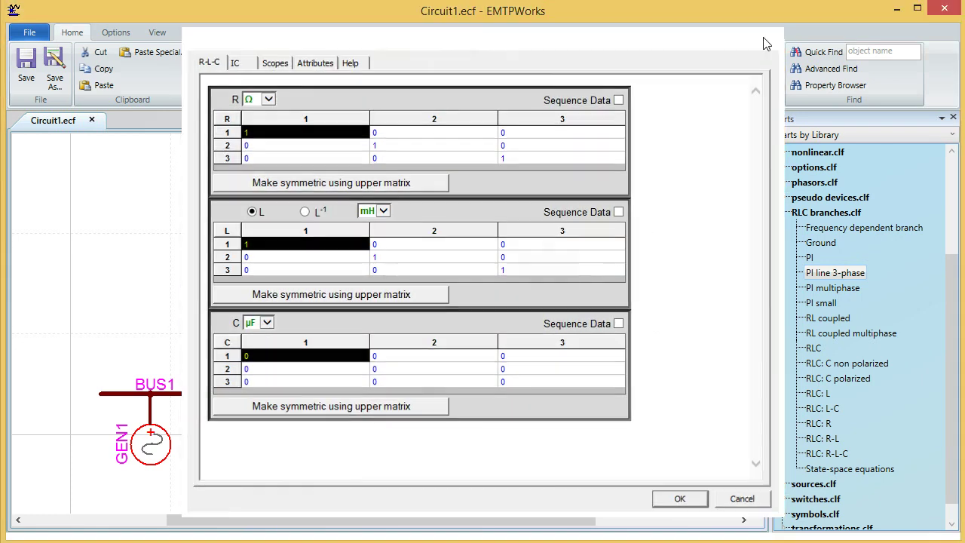
pyautogui.click(768, 36)
# - Place a CP line/cable 3-phase from the lines library above the PI line and review its line model data
pyautogui.click(785, 213)
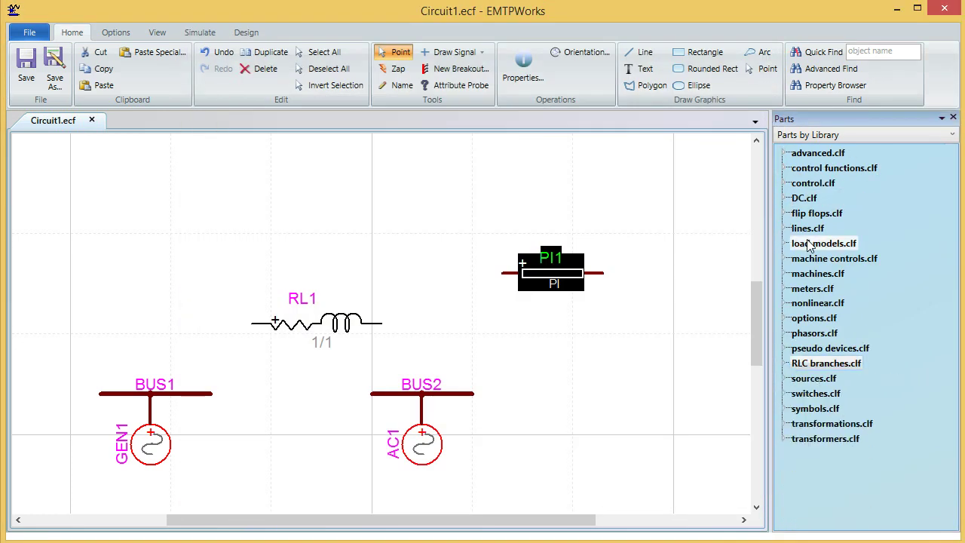
pyautogui.doubleClick(806, 229)
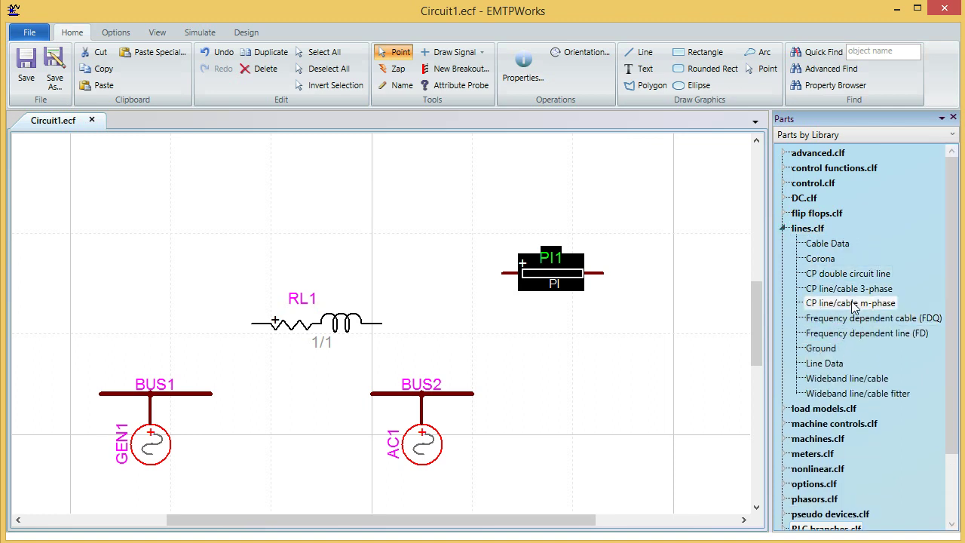
pyautogui.moveTo(841, 294); pyautogui.dragTo(535, 208)
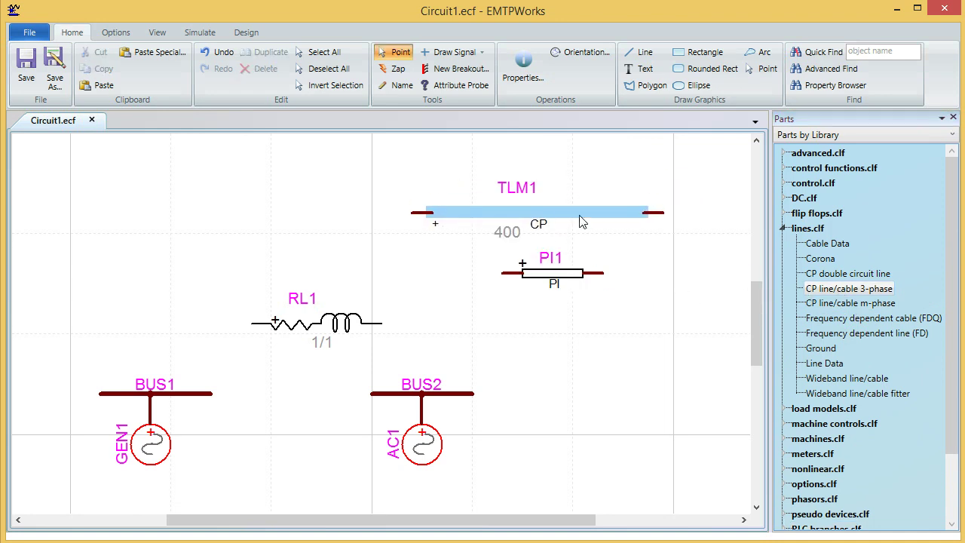
pyautogui.doubleClick(622, 213)
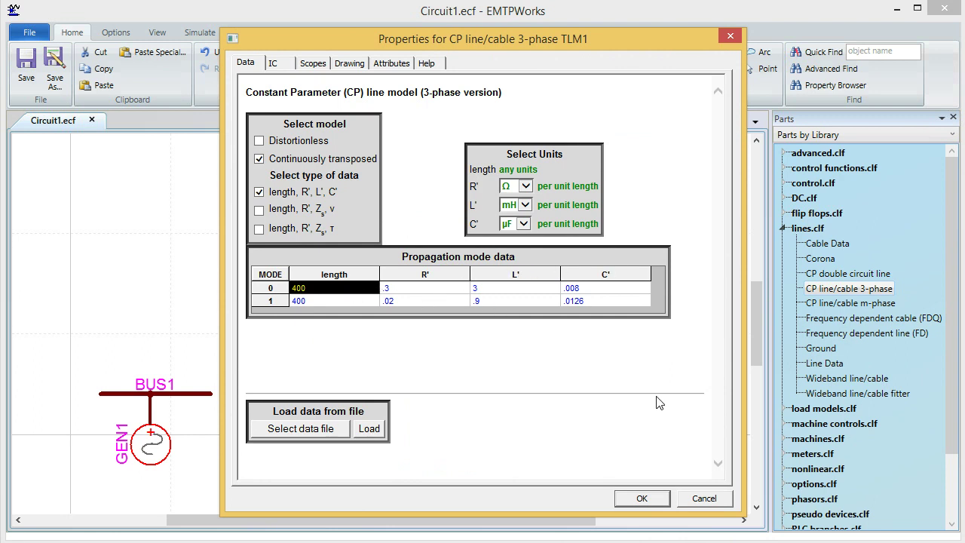
pyautogui.click(640, 500)
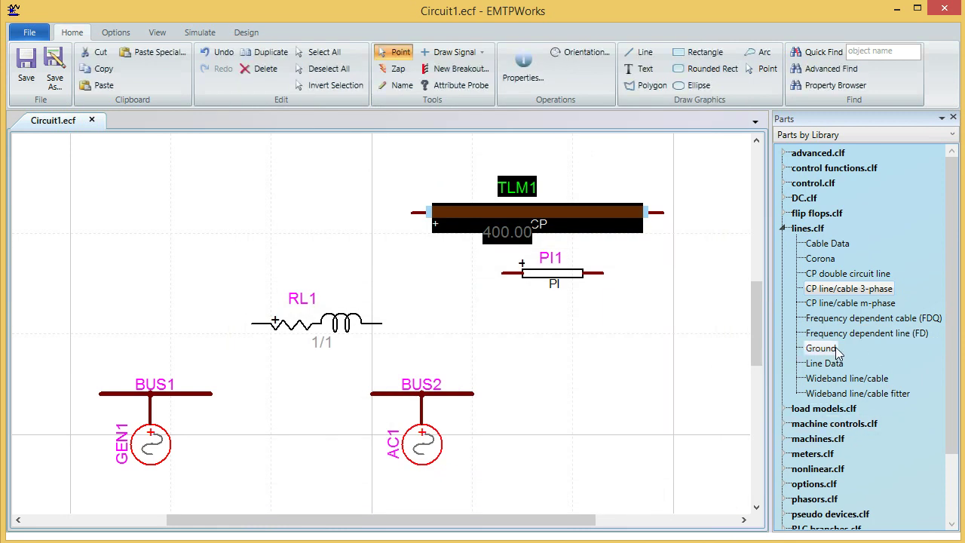
# - Place a Frequency dependent line (FD) from the lines library below the PI line
pyautogui.moveTo(856, 339); pyautogui.dragTo(600, 352)
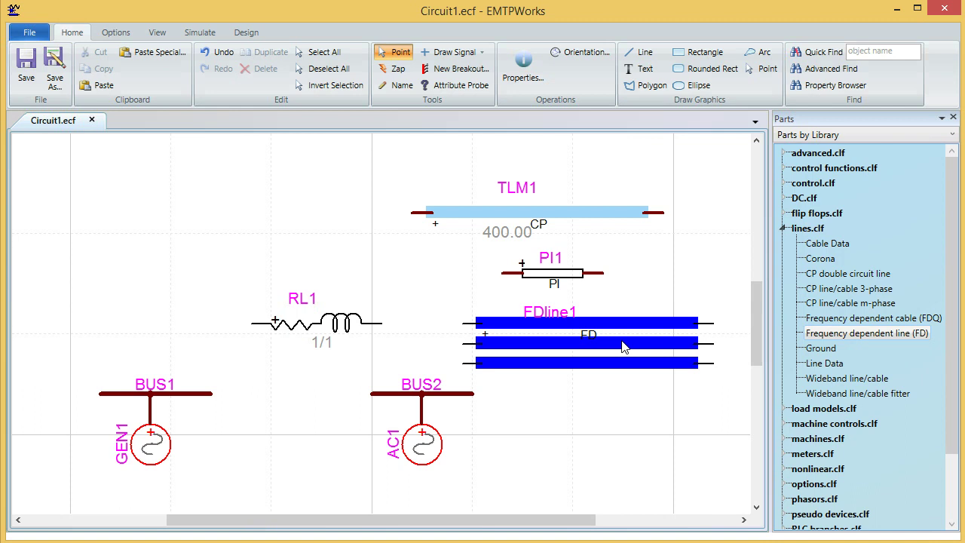
pyautogui.click(623, 346)
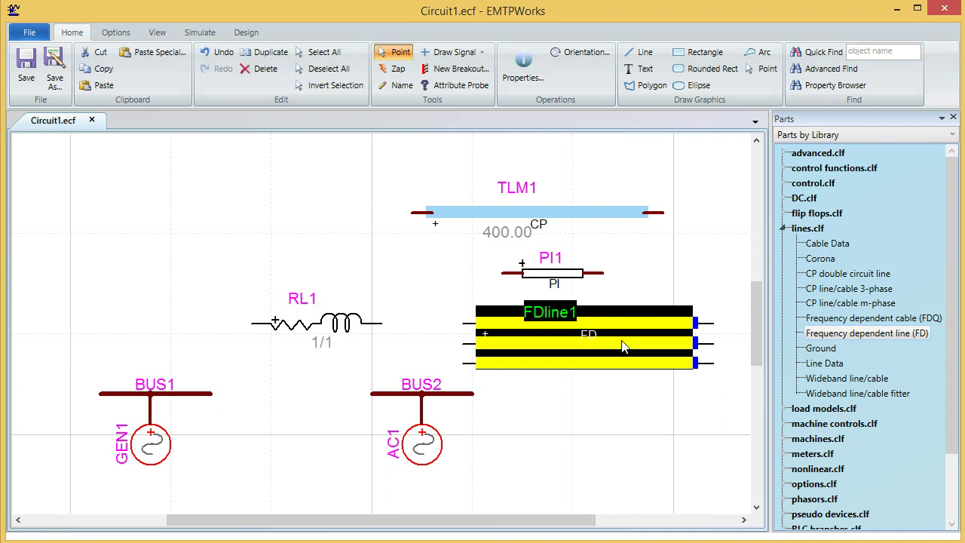
pyautogui.click(650, 409)
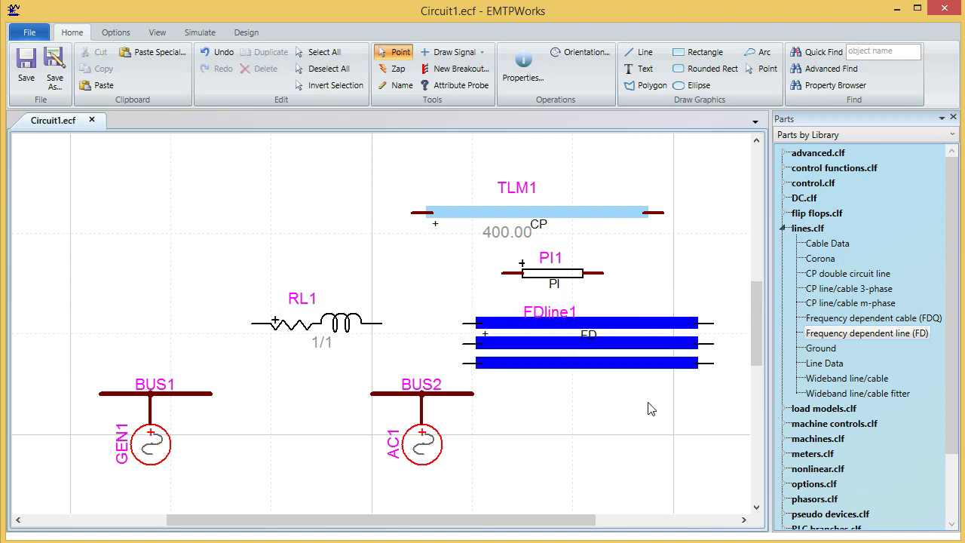
# - Delete the frequency dependent line, the PI line and the CP line, keeping only the R-L branch
pyautogui.click(602, 346)
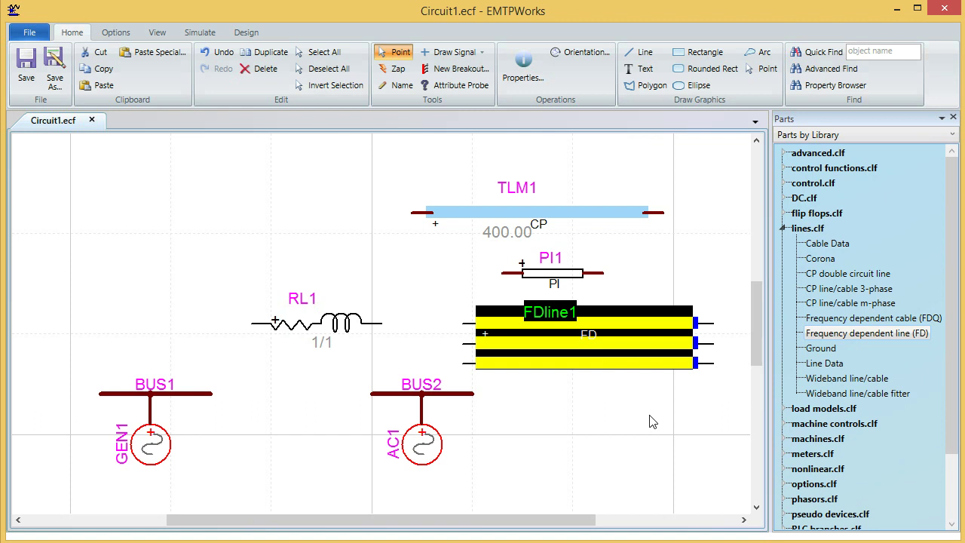
pyautogui.press('Delete')
pyautogui.click(558, 274)
pyautogui.press('Delete')
pyautogui.click(515, 210)
pyautogui.press('Delete')
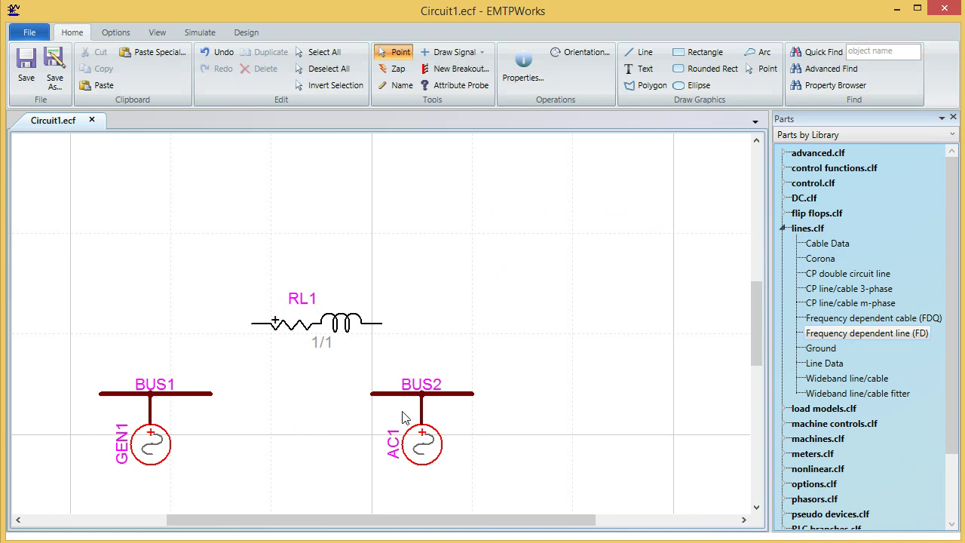
# - Move AC1 together with BUS2 farther from BUS1, and shift branch RL1 closer to BUS1
pyautogui.moveTo(362, 490); pyautogui.dragTo(490, 369)
pyautogui.moveTo(400, 438); pyautogui.dragTo(470, 439)
pyautogui.moveTo(294, 330); pyautogui.dragTo(234, 360)
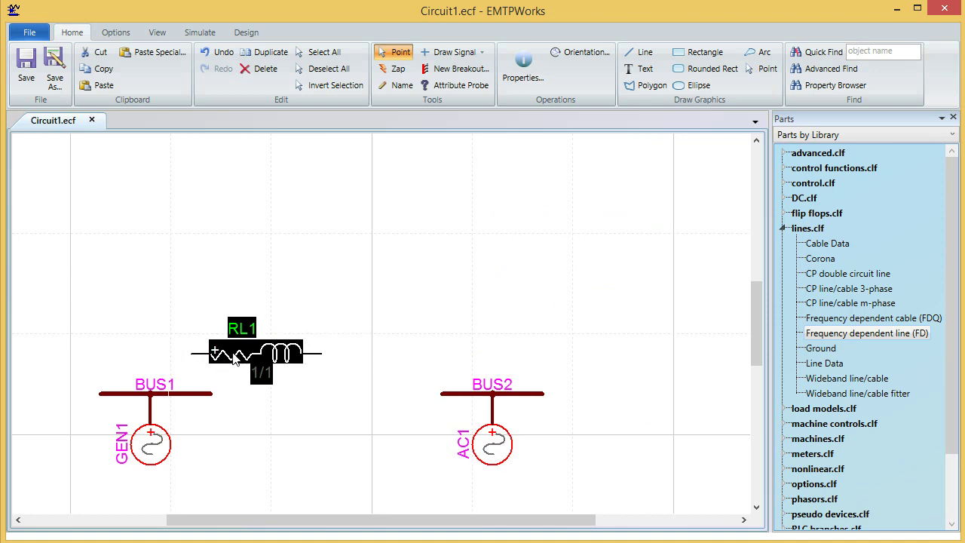
pyautogui.click(310, 390)
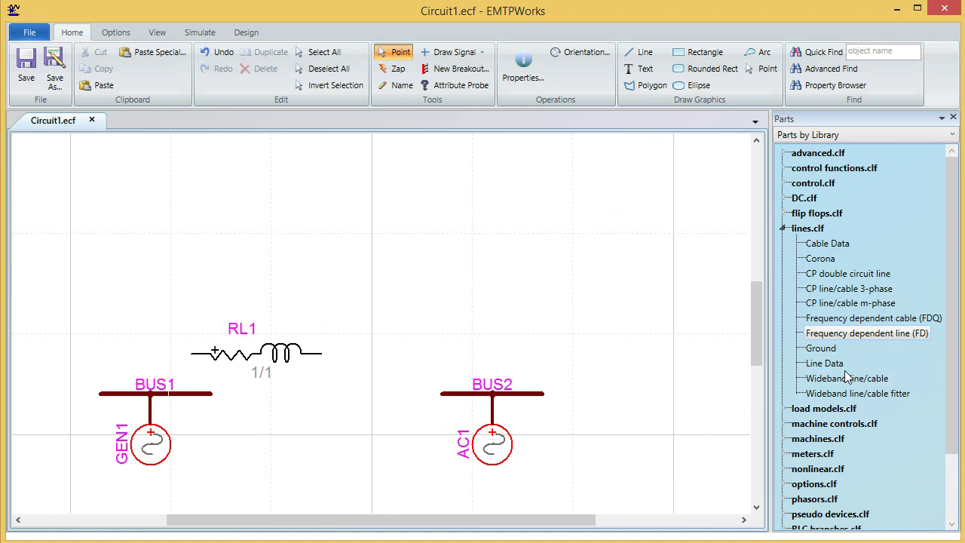
# - Expand the RLC branches library, and consult the line data table slide in the PowerPoint presentation
pyautogui.click(782, 230)
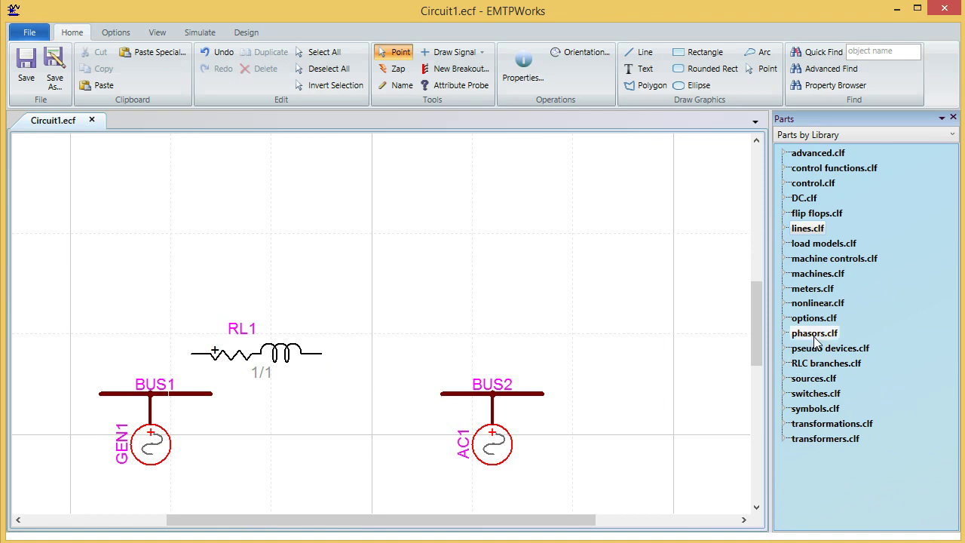
pyautogui.click(788, 365)
pyautogui.scroll(-4, 851, 393)
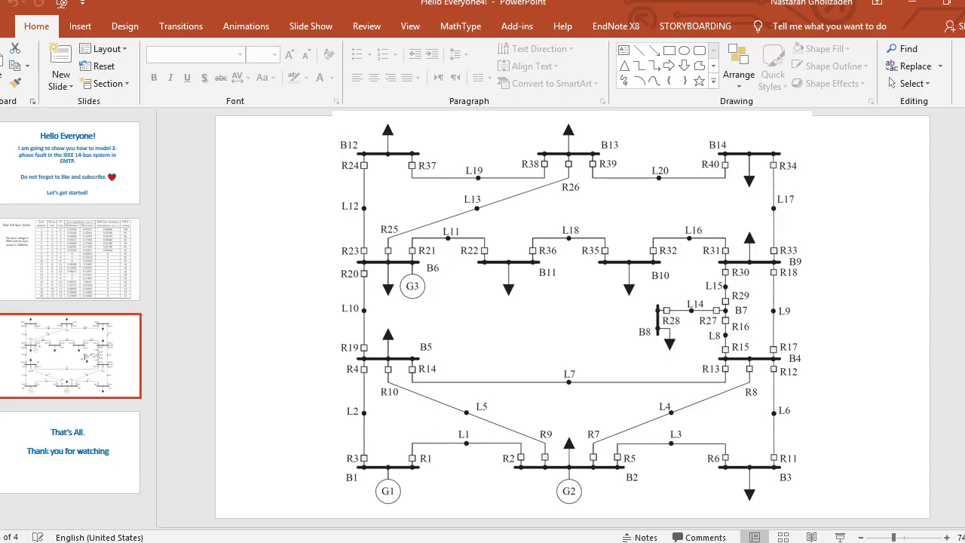
pyautogui.click(78, 271)
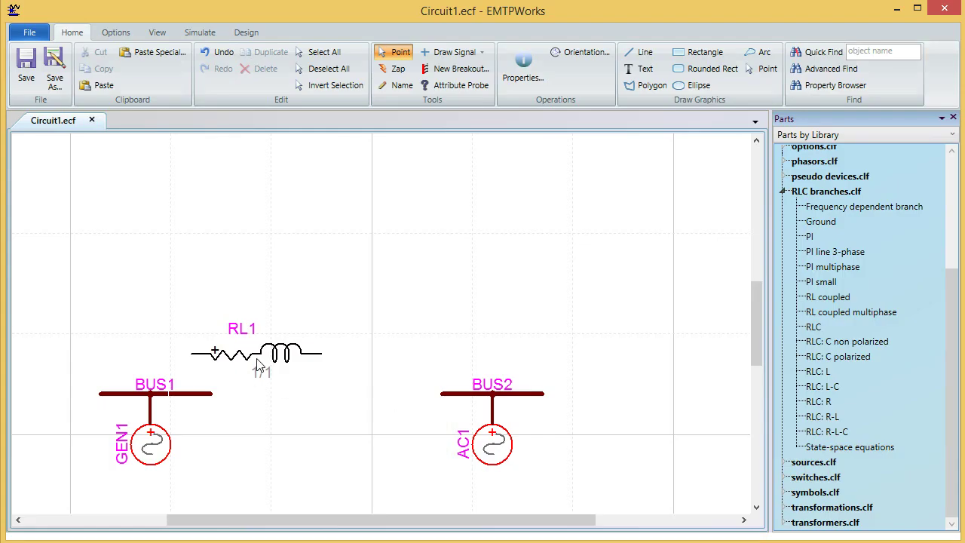
# - Duplicate branch RL1 and place the copy beside it, toward BUS2
pyautogui.click(257, 361)
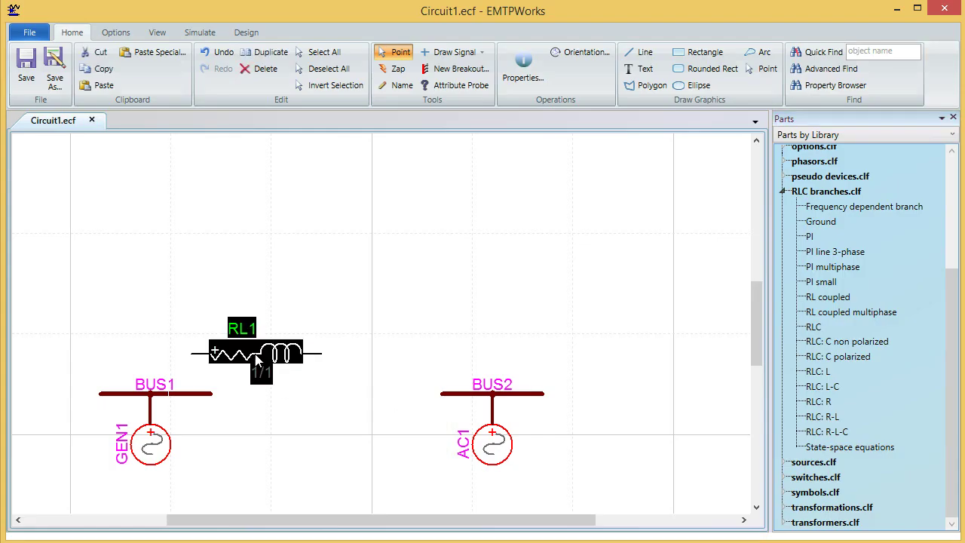
pyautogui.click(373, 353)
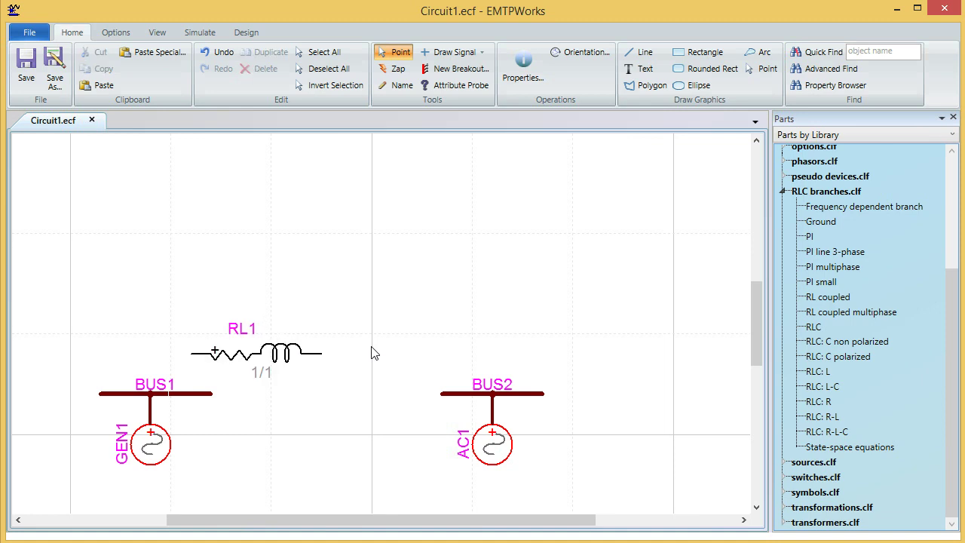
pyautogui.click(293, 360)
pyautogui.hotkey('ctrl', 'd')
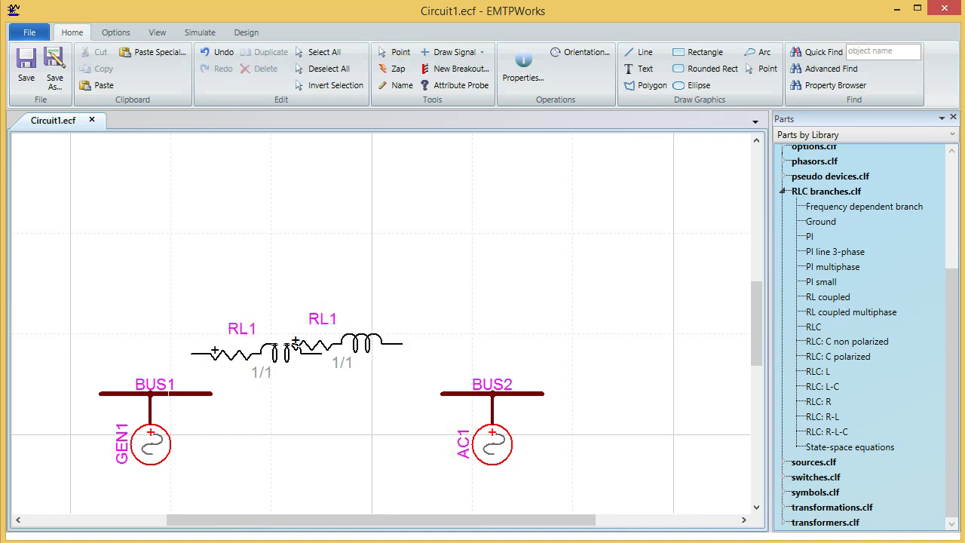
pyautogui.click(416, 362)
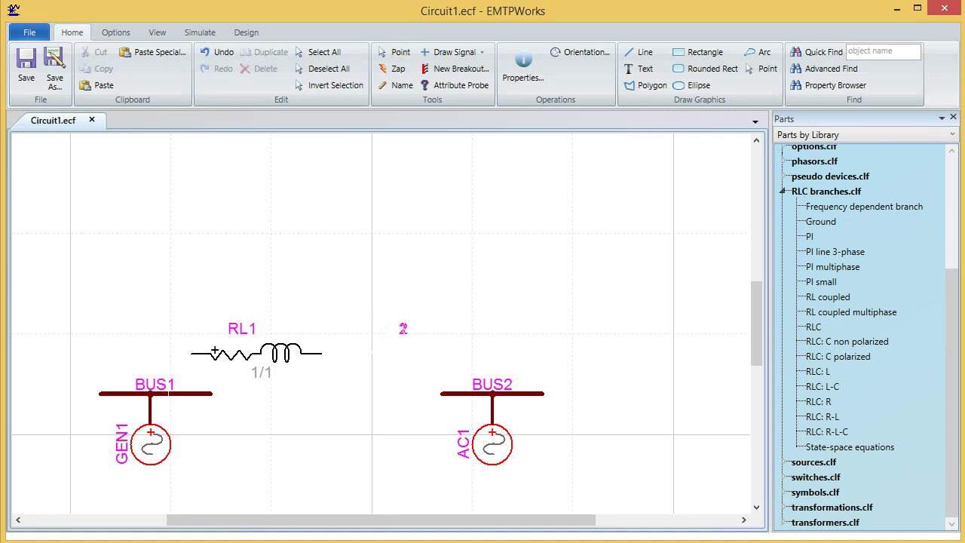
# - Wire branch RL1 to its copy RL2, and delete the copy together with the connecting wire
pyautogui.hotkey('ctrl', 'd')
pyautogui.press('Escape')
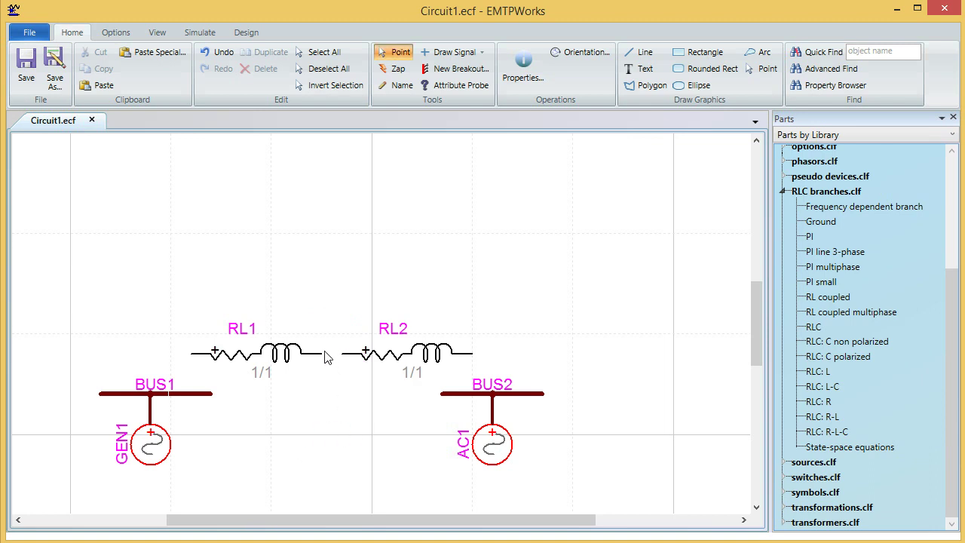
pyautogui.moveTo(323, 359); pyautogui.dragTo(341, 358)
pyautogui.click(410, 356)
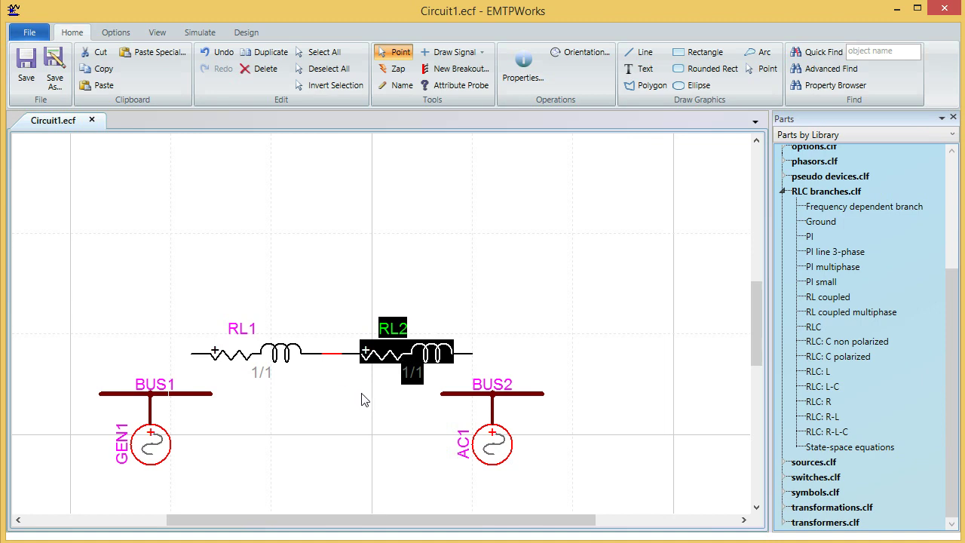
pyautogui.press('Delete')
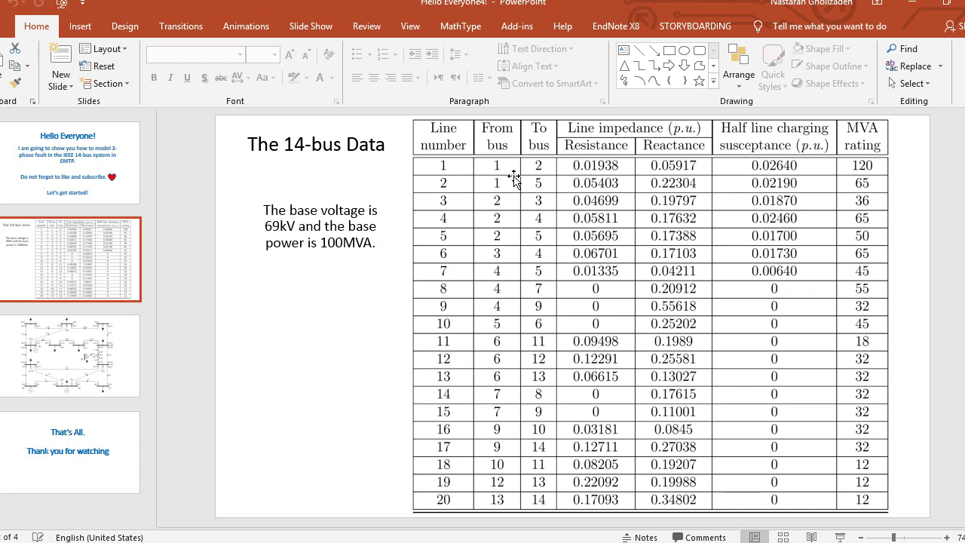
# - Find and open the Windows Calculator over the 14-bus line data slide
pyautogui.moveTo(964, 4)
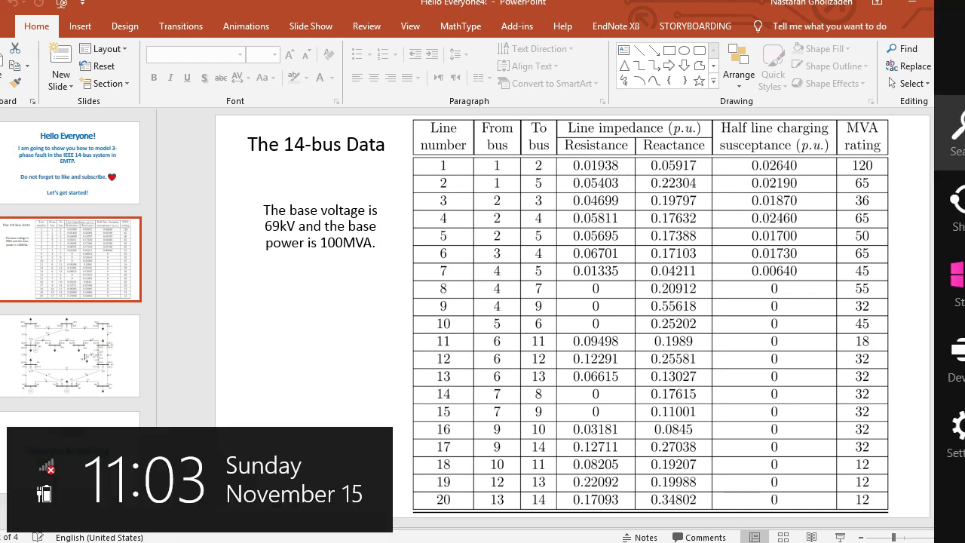
pyautogui.click(950, 132)
pyautogui.write('calculator')
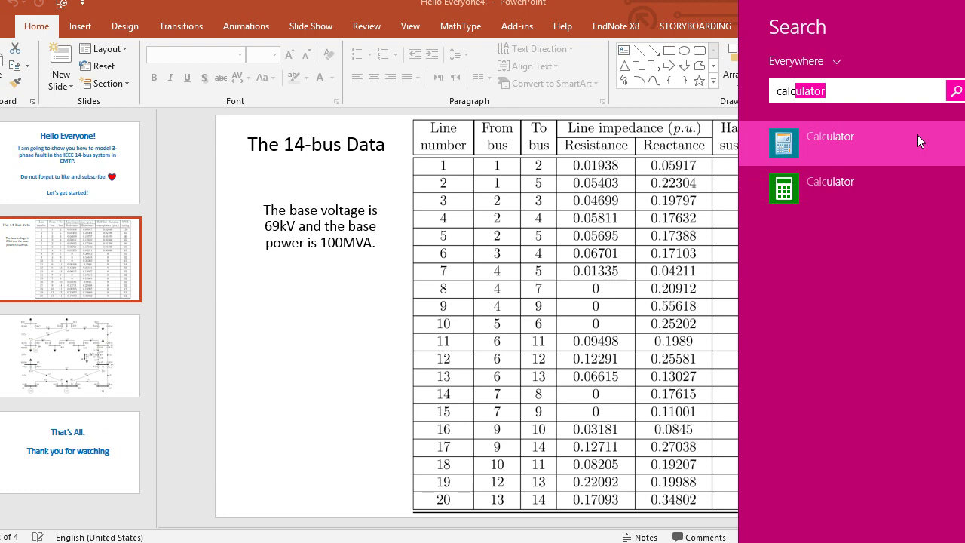
pyautogui.click(916, 134)
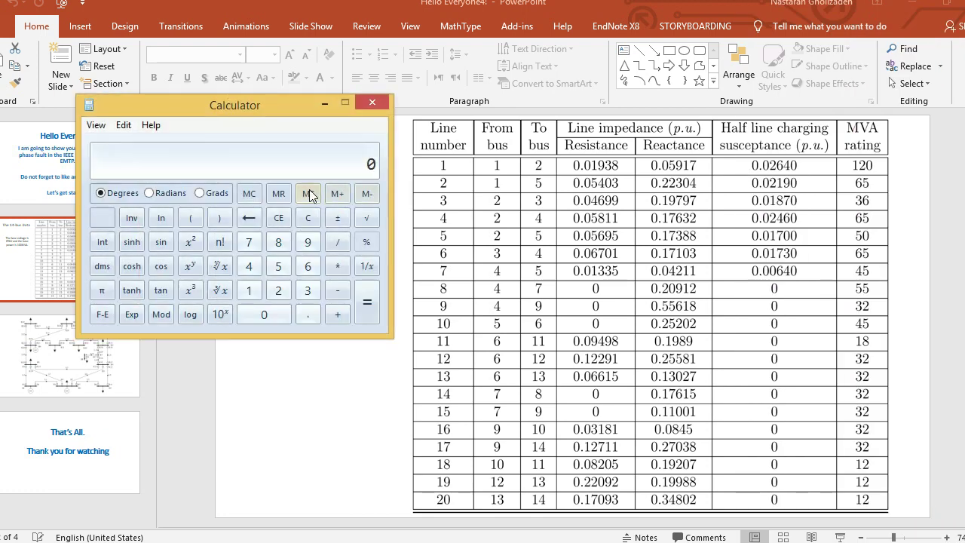
# - Calculate half of line 1's resistance, 0.01938 / 2
pyautogui.click(298, 316)
pyautogui.click(276, 317)
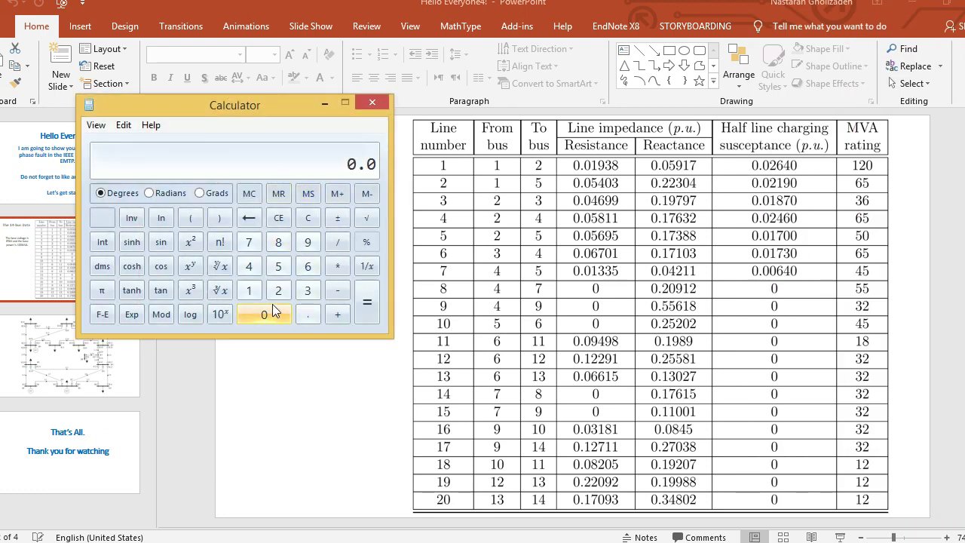
pyautogui.click(249, 290)
pyautogui.click(308, 241)
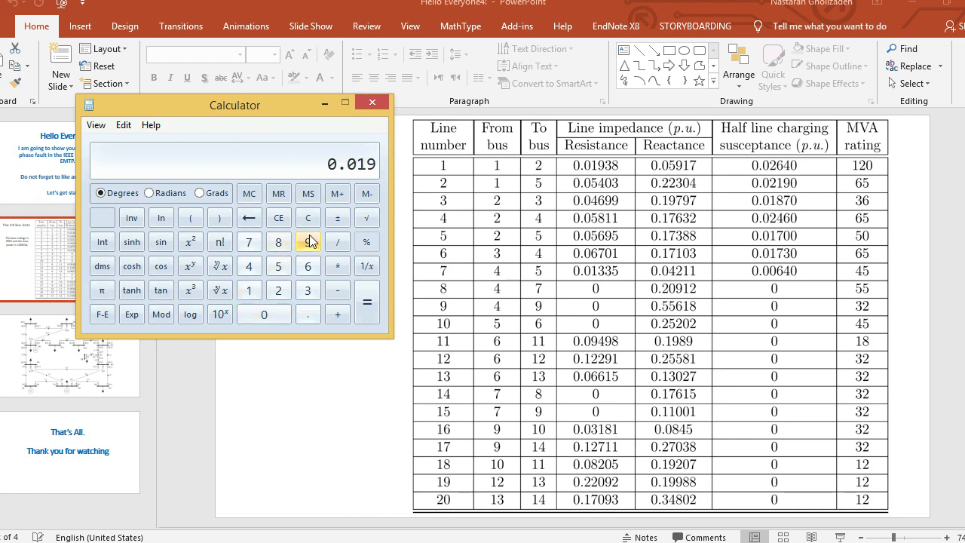
pyautogui.click(308, 291)
pyautogui.click(278, 242)
pyautogui.click(339, 242)
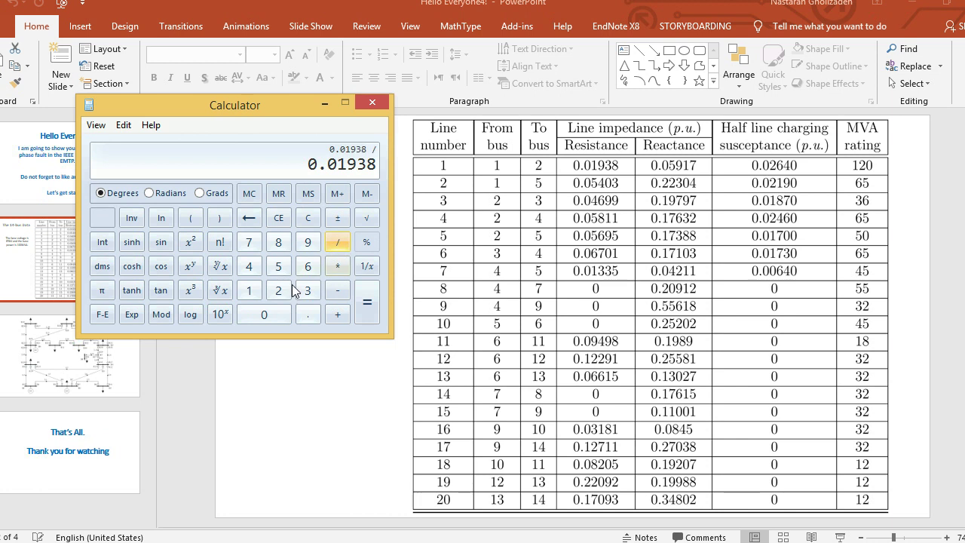
pyautogui.click(278, 291)
pyautogui.click(365, 310)
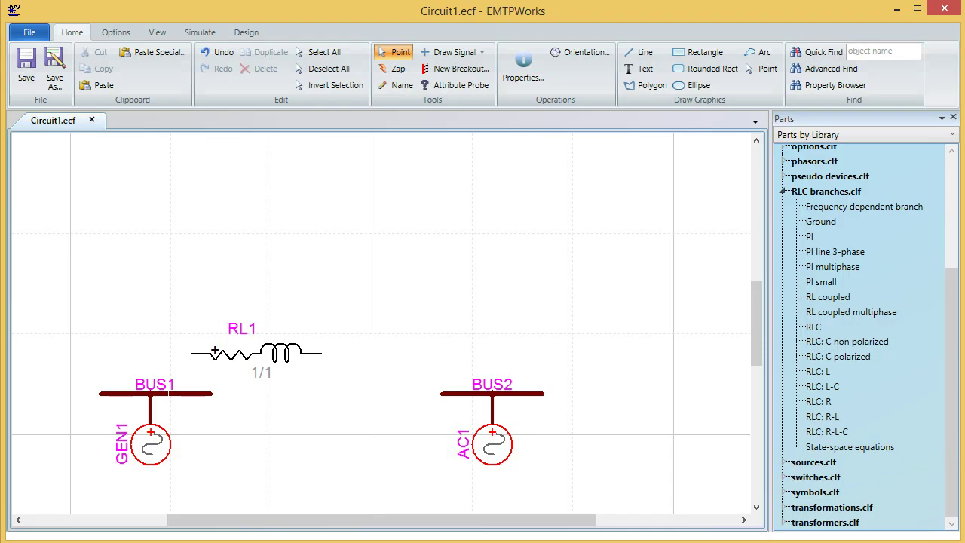
# - Switch back to EMTPWorks and set branch RL1's resistance R to 0.00969 Ω in its properties
pyautogui.hotkey('alt', 'Tab')
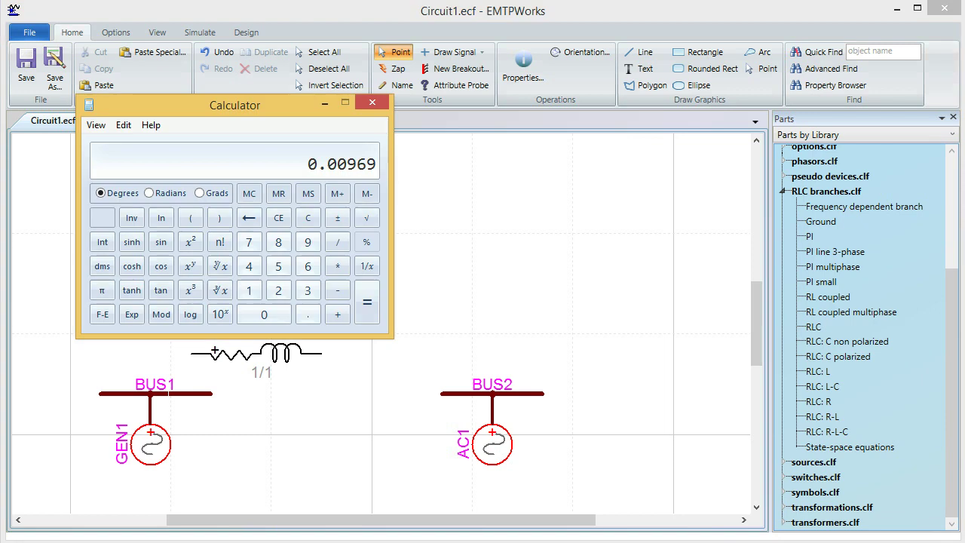
pyautogui.click(258, 359)
pyautogui.doubleClick(259, 359)
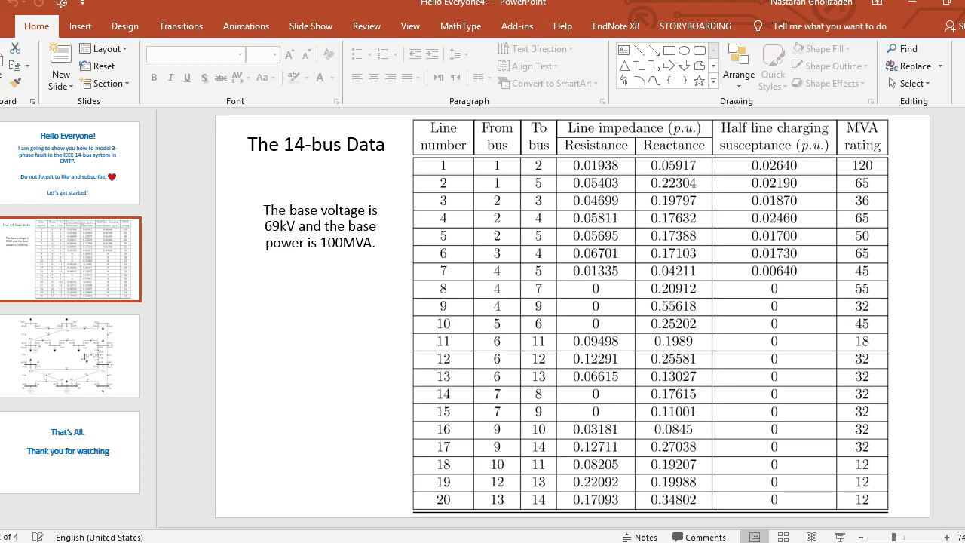
# - Switch to Calculator over the line data slide, clear it, and start a division with line 1's reactance 0.05917
pyautogui.click(822, 542)
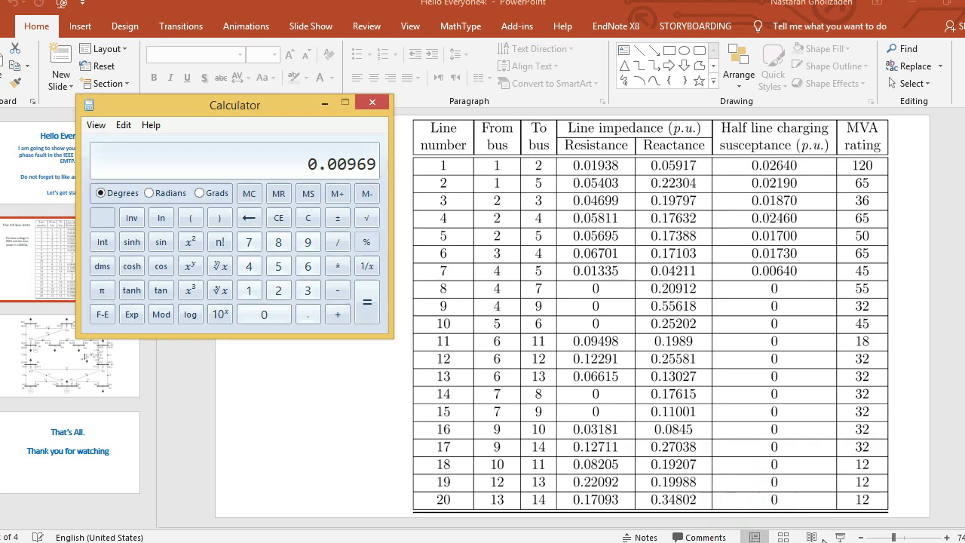
pyautogui.click(308, 218)
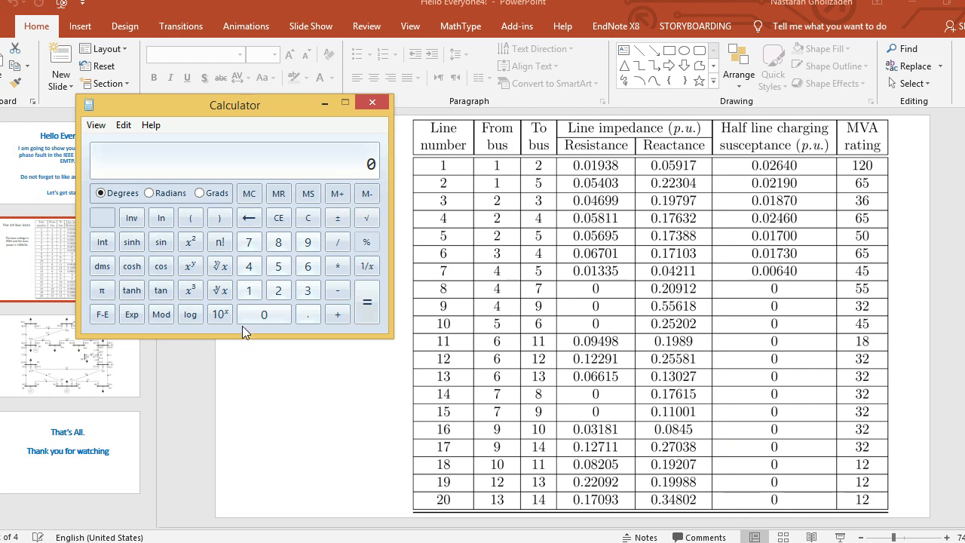
pyautogui.click(303, 316)
pyautogui.click(274, 313)
pyautogui.click(279, 267)
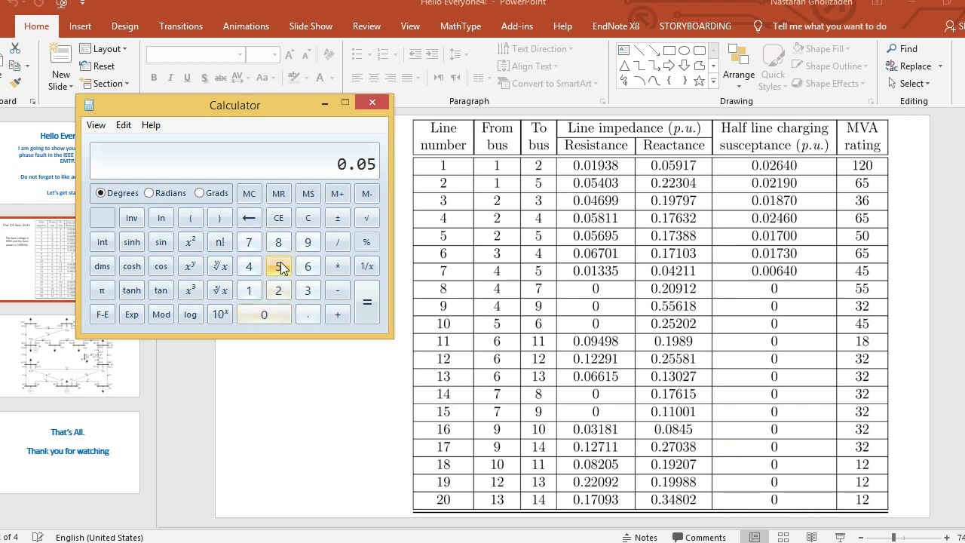
pyautogui.click(307, 241)
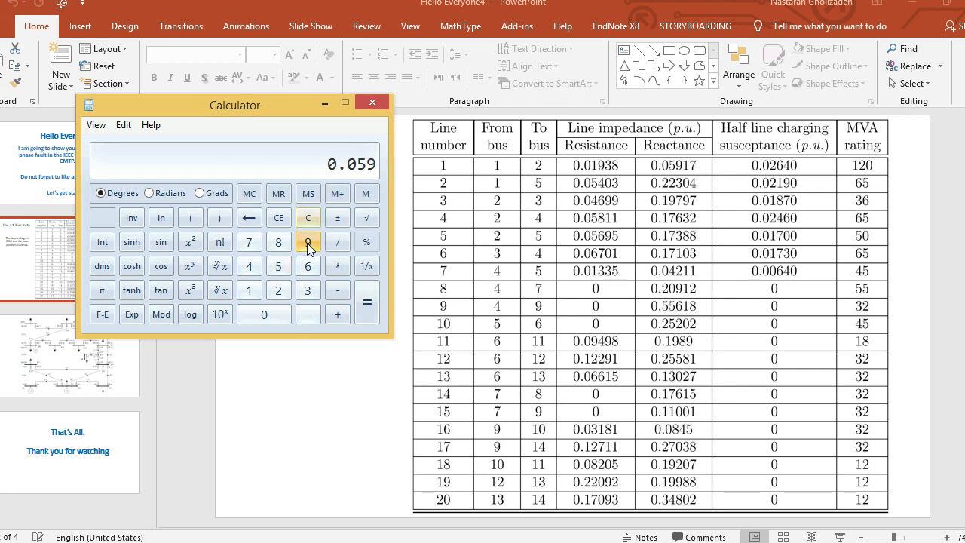
pyautogui.click(249, 291)
pyautogui.click(249, 243)
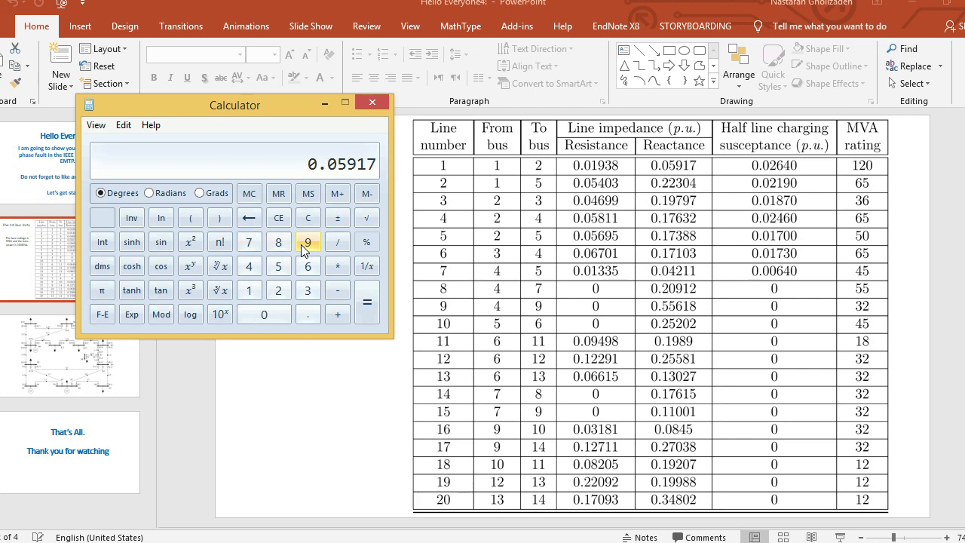
pyautogui.click(338, 241)
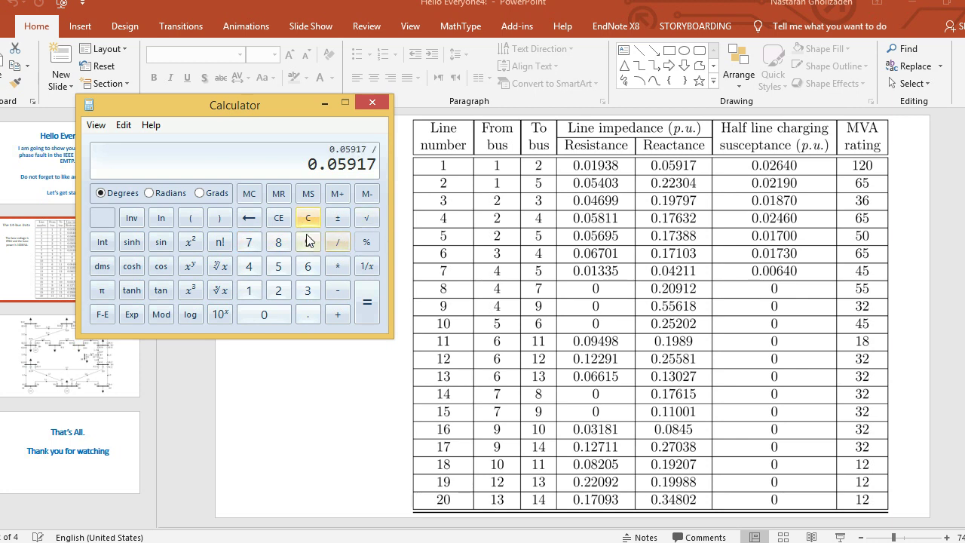
# - Divide the reactance by (2 * π * 60) to compute line 1's inductance
pyautogui.click(191, 220)
pyautogui.click(278, 291)
pyautogui.click(334, 270)
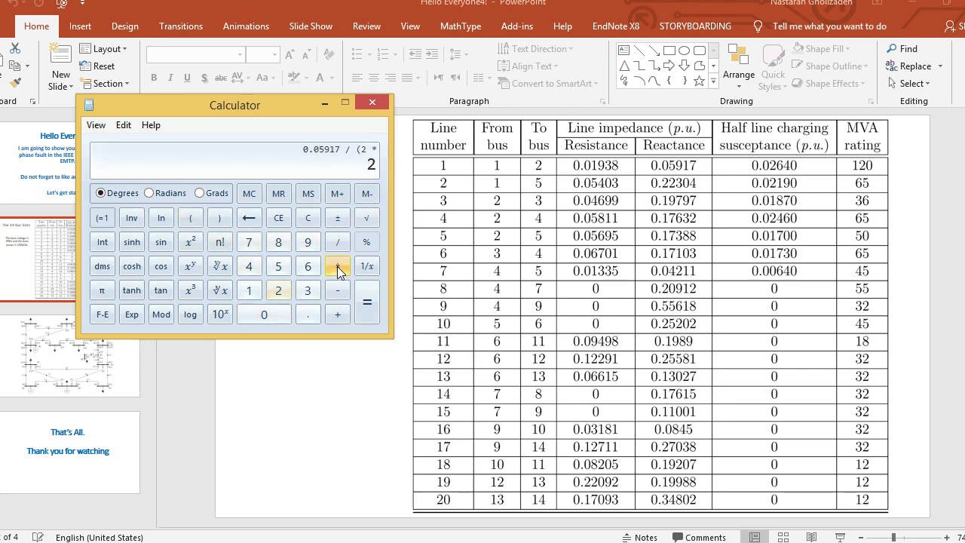
pyautogui.click(105, 294)
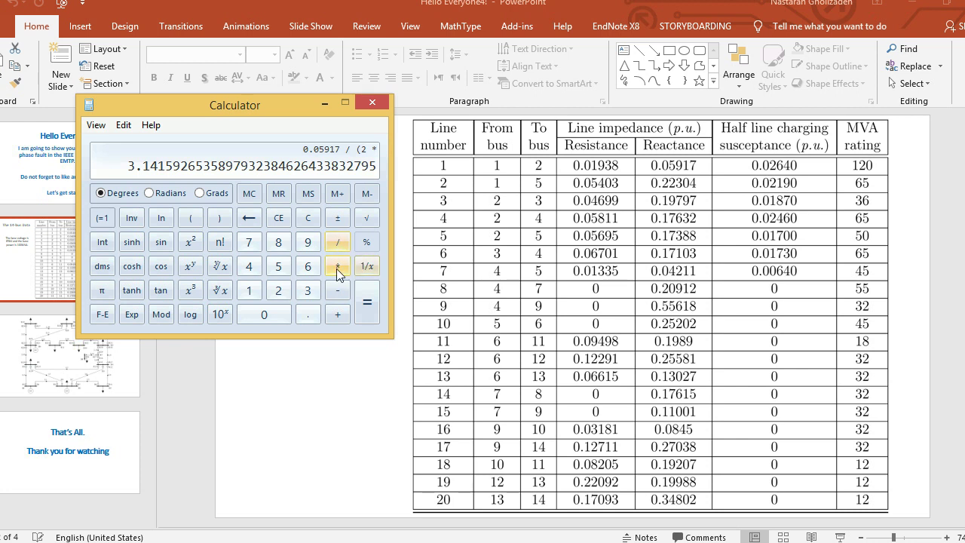
pyautogui.click(336, 268)
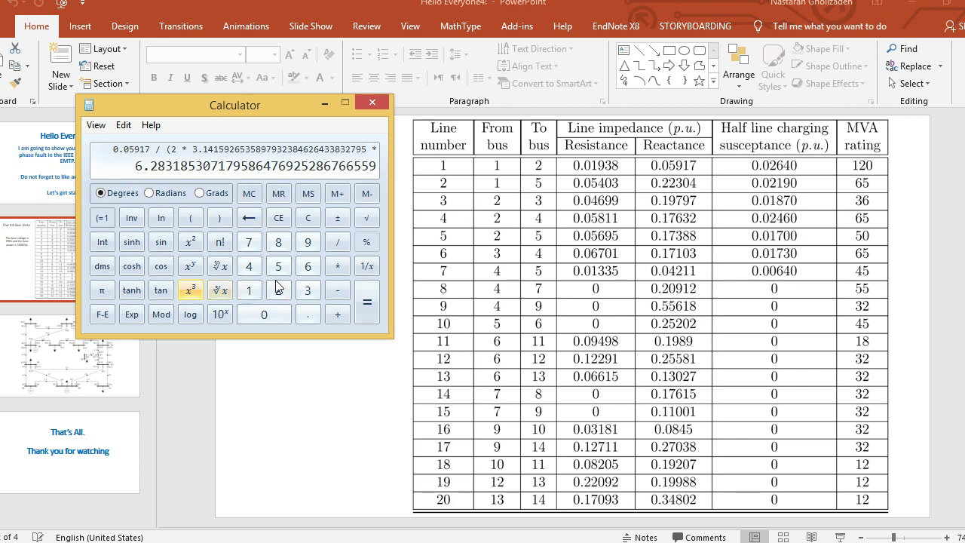
pyautogui.click(307, 266)
pyautogui.click(277, 309)
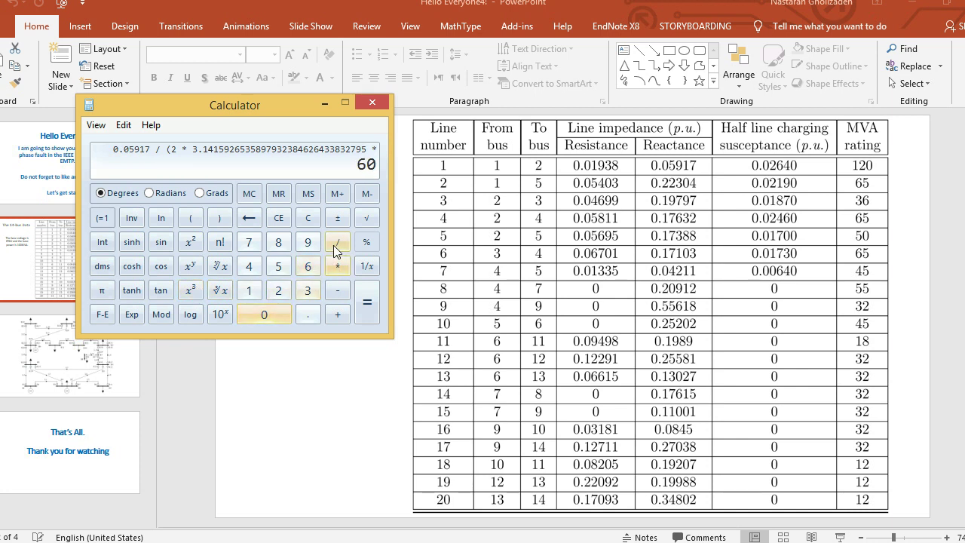
pyautogui.click(219, 219)
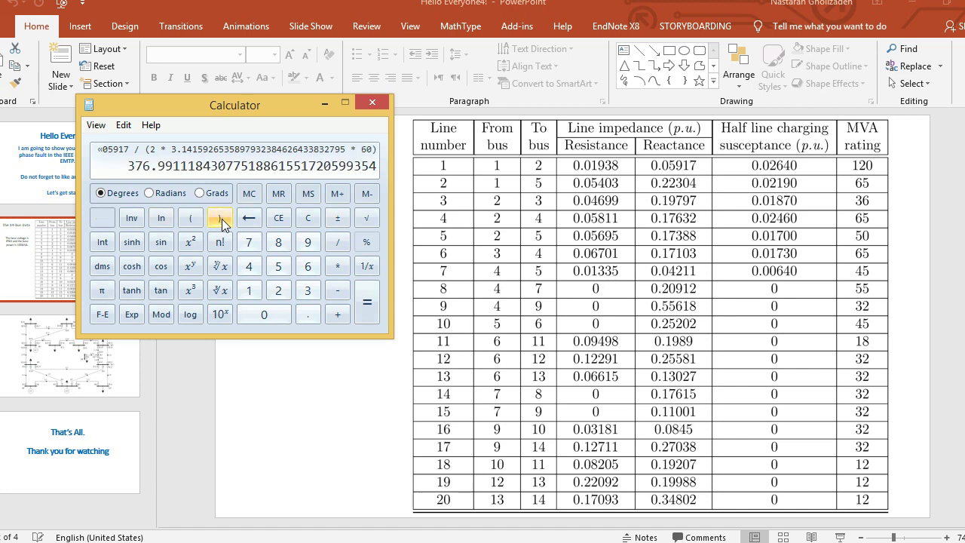
pyautogui.click(367, 311)
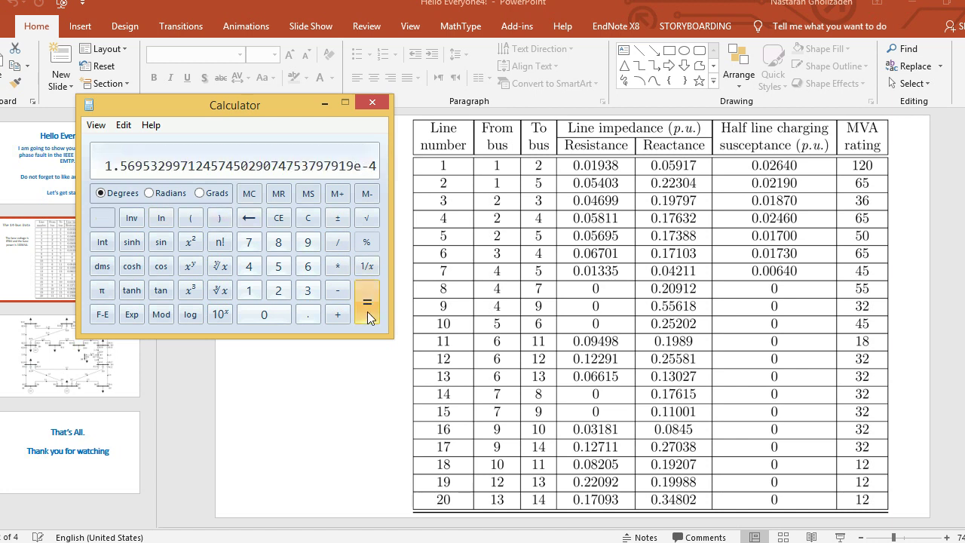
# - Multiply the inductance by 1000 to convert it to millihenries, and divide it by 2
pyautogui.click(338, 268)
pyautogui.click(253, 294)
pyautogui.click(269, 310)
pyautogui.click(269, 311)
pyautogui.click(269, 311)
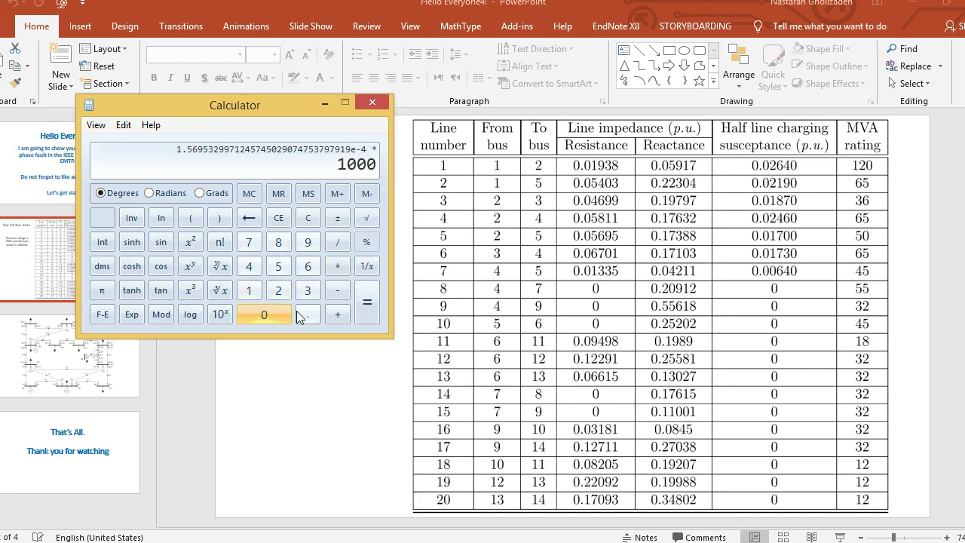
pyautogui.click(368, 309)
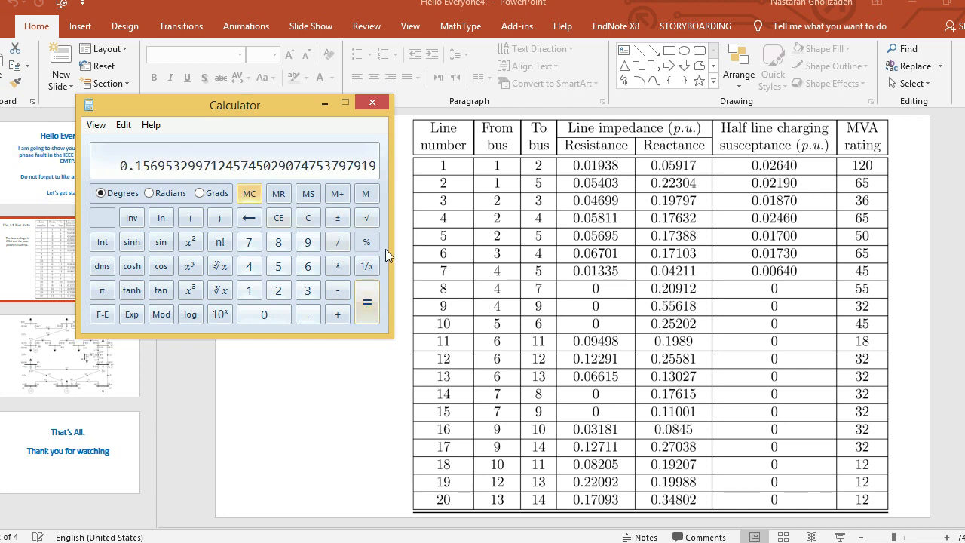
pyautogui.click(343, 243)
pyautogui.press('2')
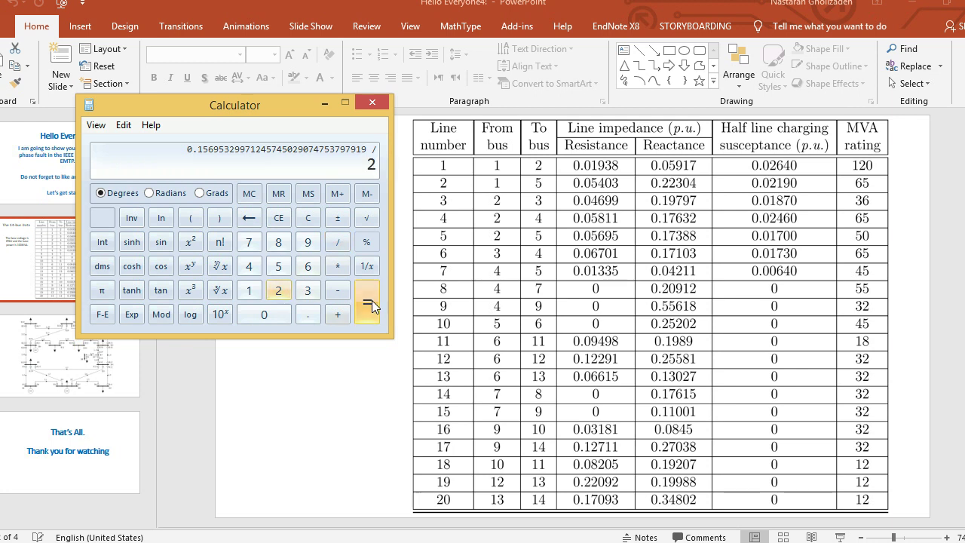
pyautogui.click(372, 300)
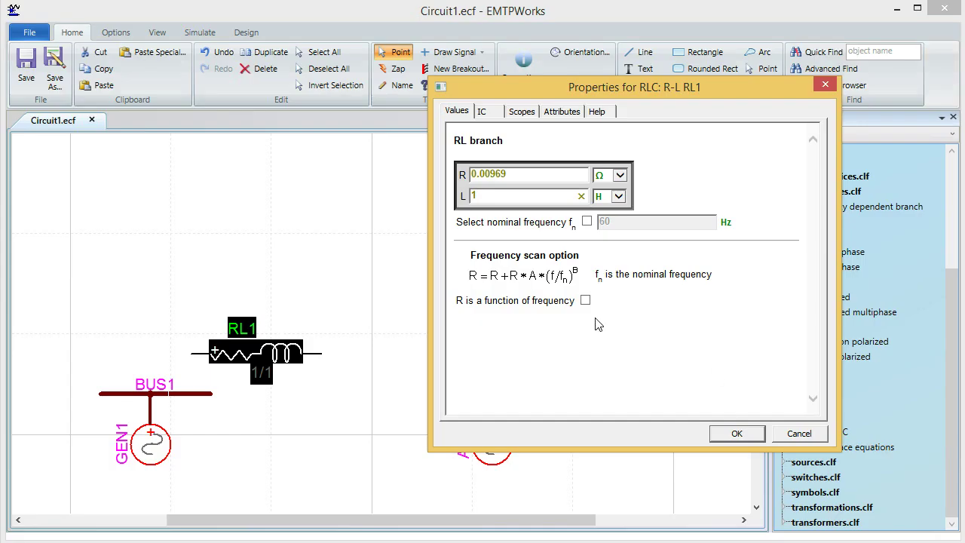
# - Set branch RL1's inductance L to 0.07847 mH in its EMTPWorks properties
pyautogui.press('BackSpace')
pyautogui.write('0.07847')
pyautogui.click(618, 201)
pyautogui.click(603, 185)
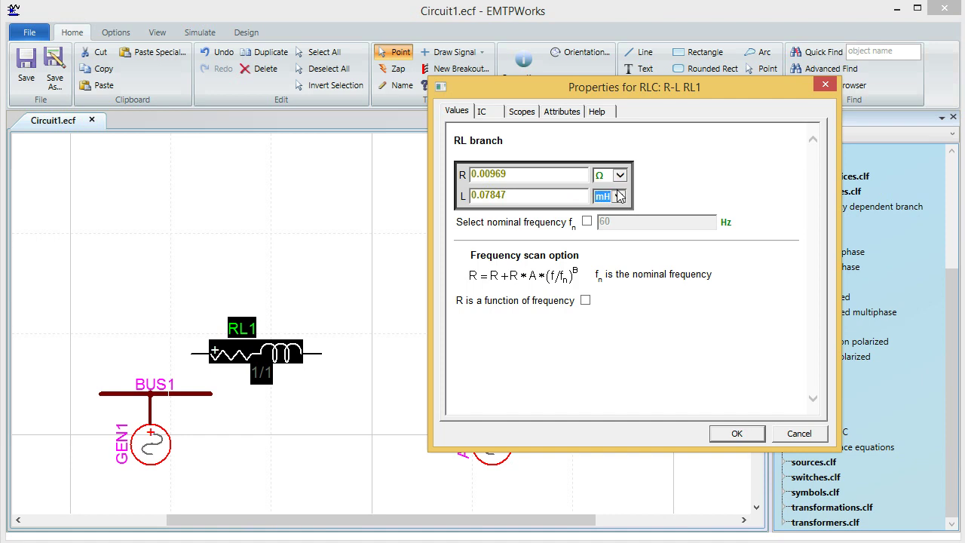
# - Enable the 60 Hz nominal frequency for RL1, check its scope options, and apply the properties
pyautogui.click(591, 224)
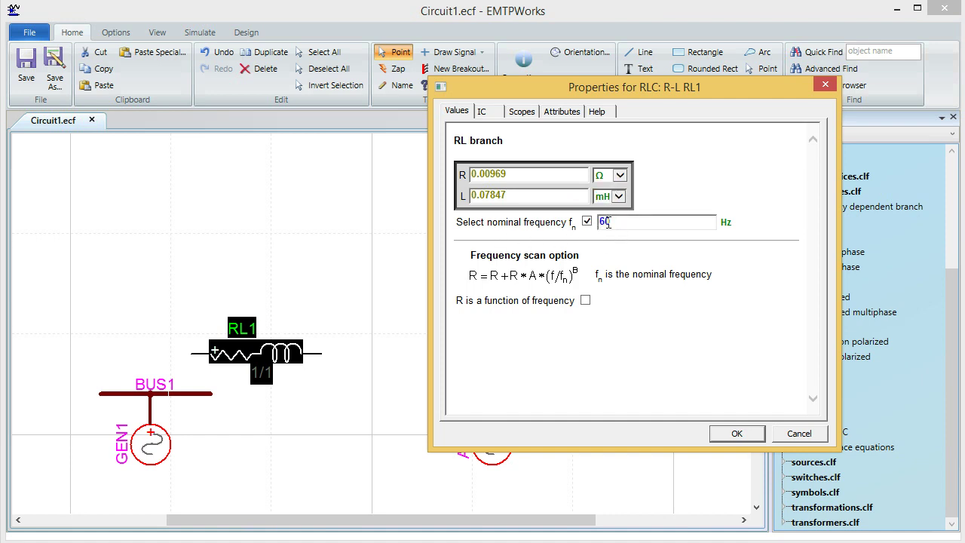
pyautogui.click(523, 112)
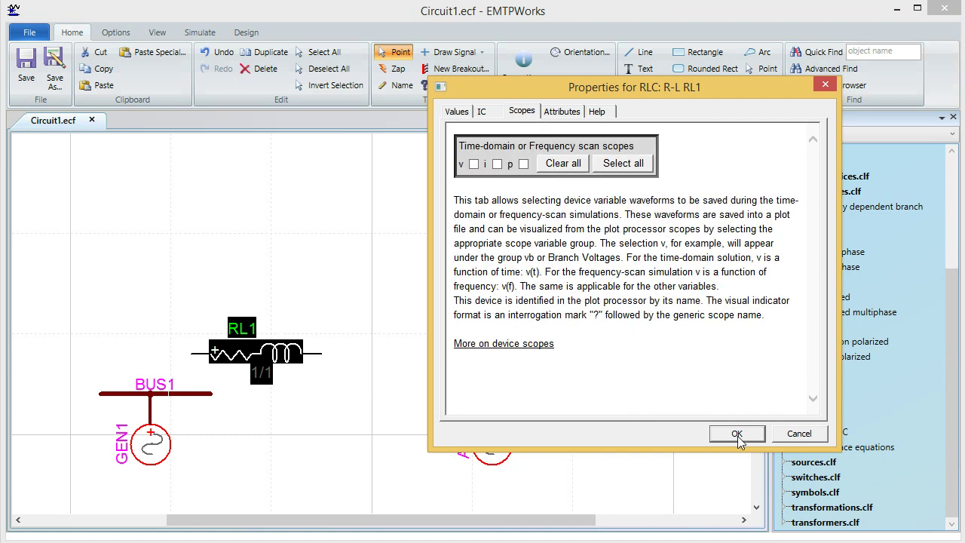
pyautogui.click(736, 435)
# - Hide the parameter value label under branch RL1 through its attribute settings
pyautogui.doubleClick(294, 353)
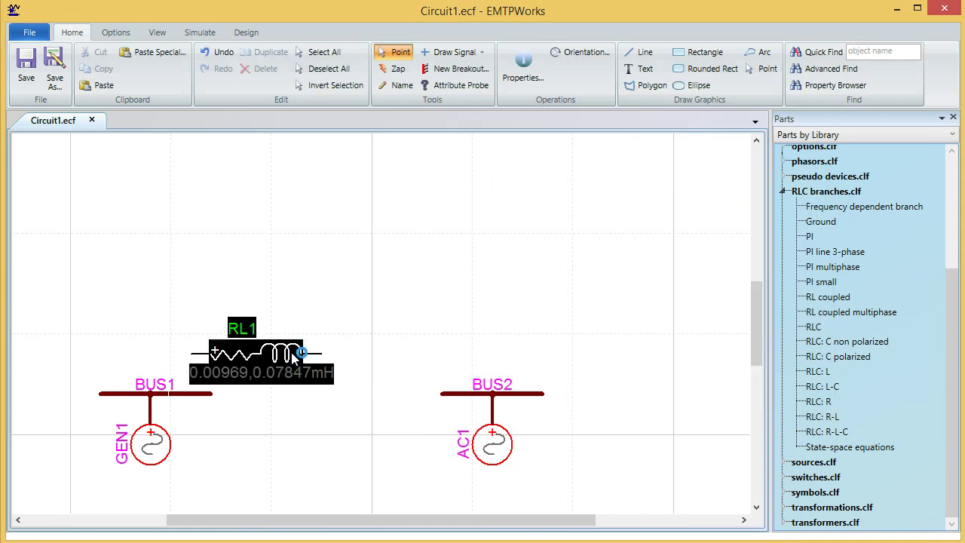
pyautogui.click(410, 119)
pyautogui.click(343, 224)
pyautogui.click(585, 442)
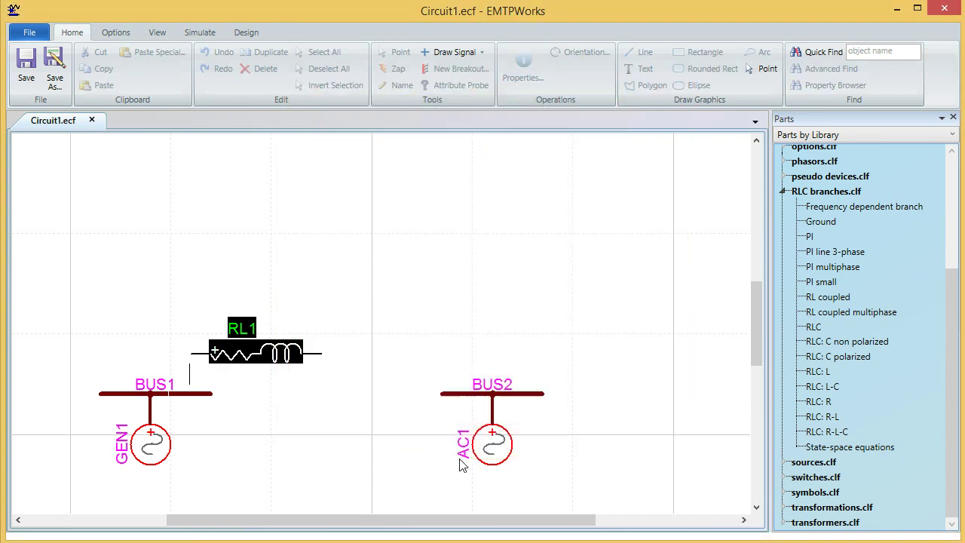
# - Shift branch RL1 slightly away from BUS1, toward BUS2
pyautogui.moveTo(261, 352); pyautogui.dragTo(282, 352)
pyautogui.click(189, 379)
pyautogui.click(210, 392)
pyautogui.click(338, 388)
# - Copy branch RL1 and place the duplicate beside it on the BUS2 side
pyautogui.click(307, 349)
pyautogui.hotkey('ctrl', 'c')
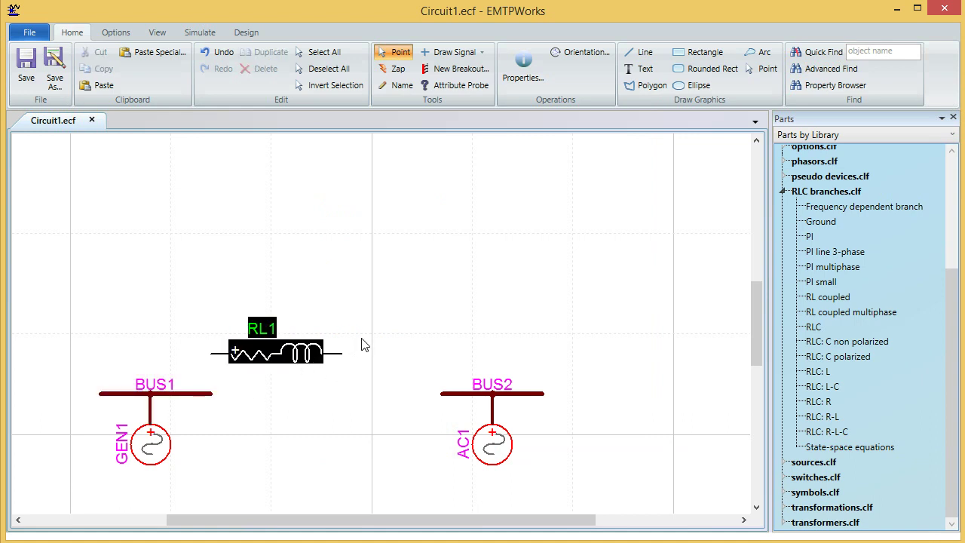
pyautogui.hotkey('ctrl', 'v')
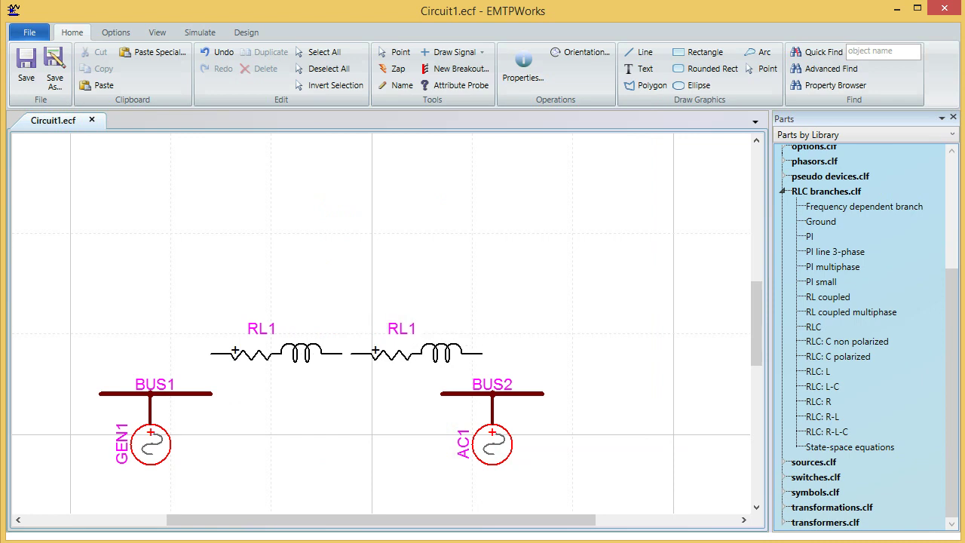
# - Rename the branch nearest BUS1 as Line1 and the copied branch as RL1
pyautogui.doubleClick(261, 328)
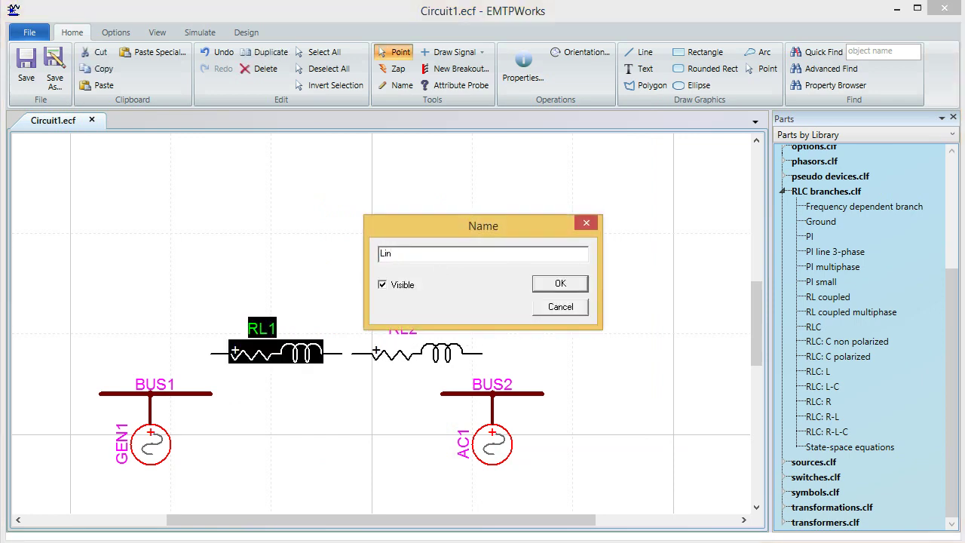
pyautogui.click(574, 283)
pyautogui.doubleClick(405, 334)
pyautogui.click(421, 253)
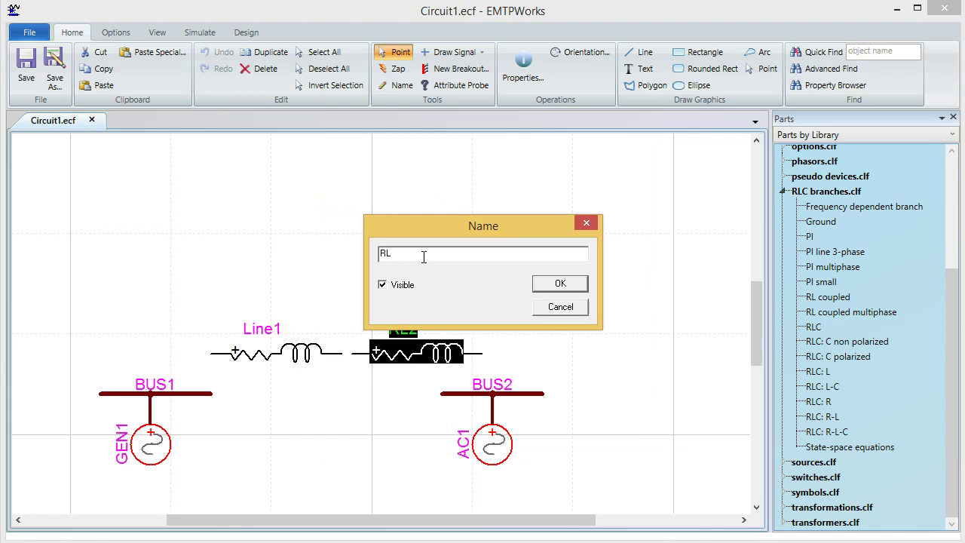
pyautogui.write('1')
pyautogui.click(560, 283)
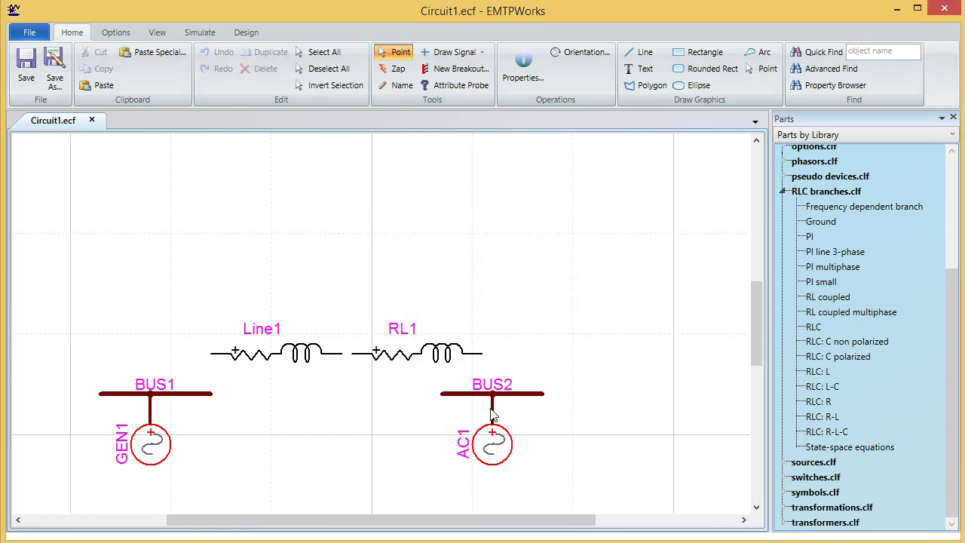
# - Join Line1 and RL1 in series and wire their free ends to BUS1 and BUS2, shifting the parts to fit
pyautogui.moveTo(290, 356); pyautogui.dragTo(280, 355)
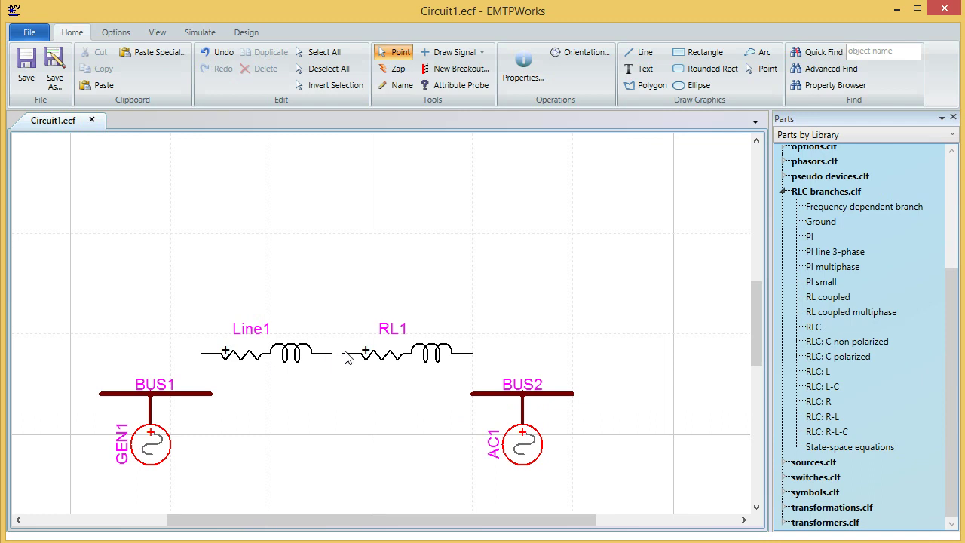
pyautogui.moveTo(342, 356); pyautogui.dragTo(332, 353)
pyautogui.moveTo(202, 354); pyautogui.dragTo(201, 393)
pyautogui.moveTo(471, 356); pyautogui.dragTo(483, 394)
# - Nudge Line1 and RL1 down two grid steps each so the line sits closer to the buses
pyautogui.click(361, 359)
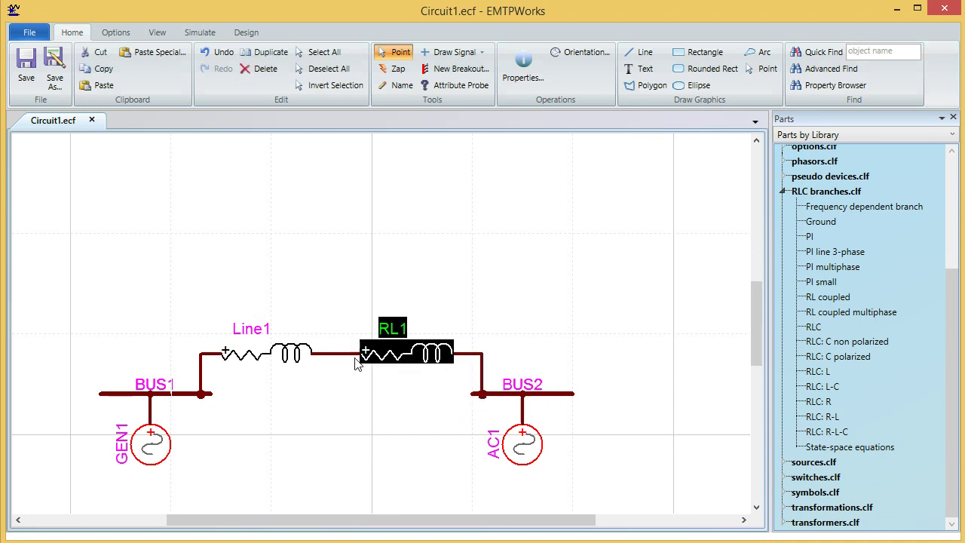
pyautogui.click(298, 357)
pyautogui.press('Down')
pyautogui.press('Down')
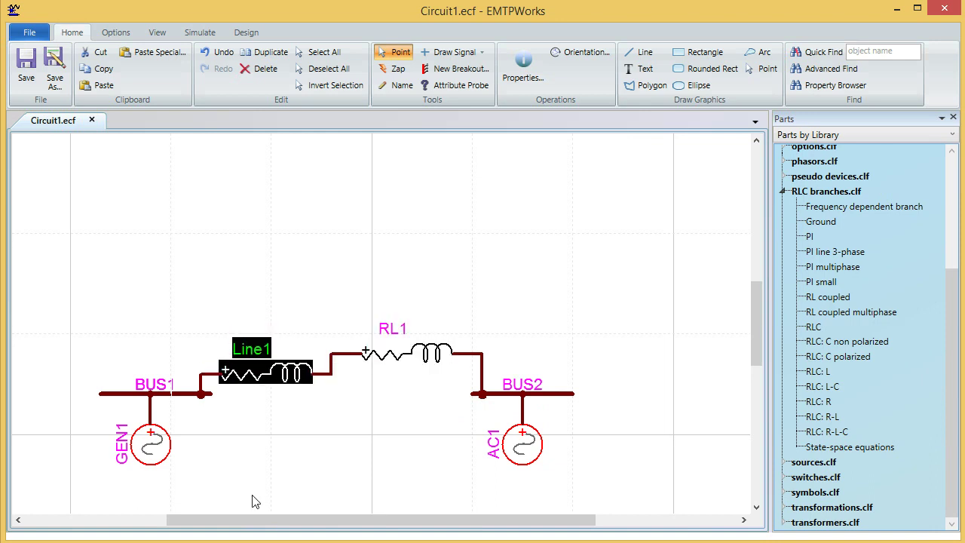
pyautogui.click(405, 339)
pyautogui.press('Down')
pyautogui.press('Down')
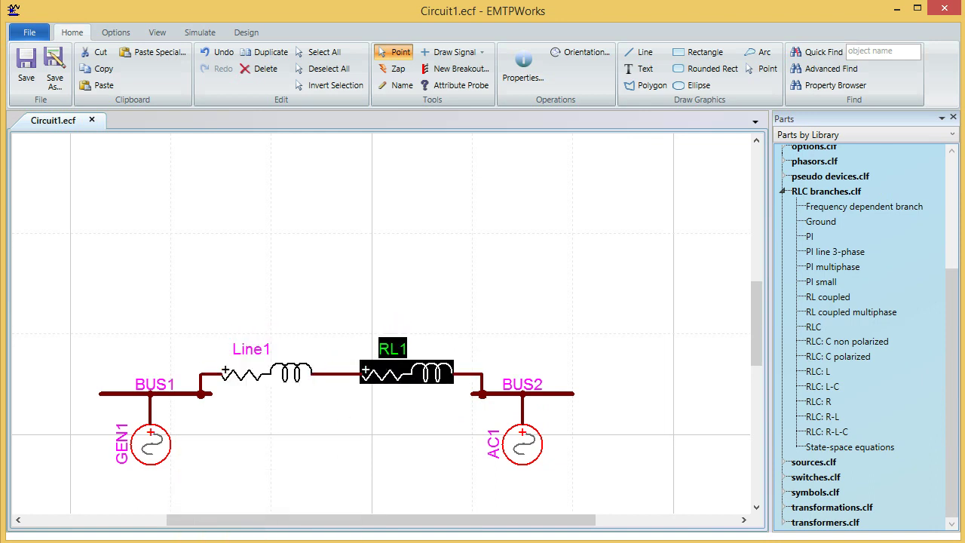
pyautogui.click(256, 488)
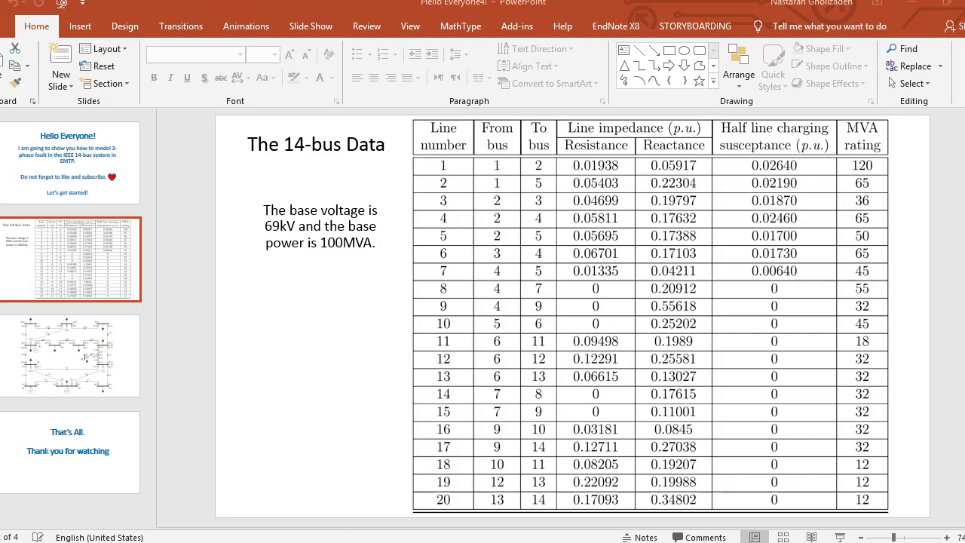
# - Consult the network diagram slide in PowerPoint, and in EMTPWorks place a PQ load (RLC) from load models.clf above BUS2
pyautogui.click(76, 354)
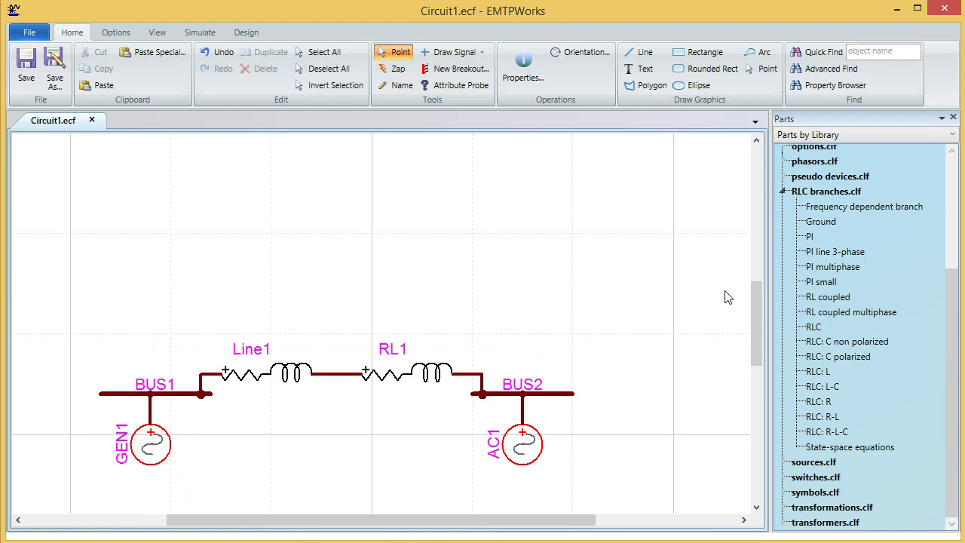
pyautogui.doubleClick(822, 190)
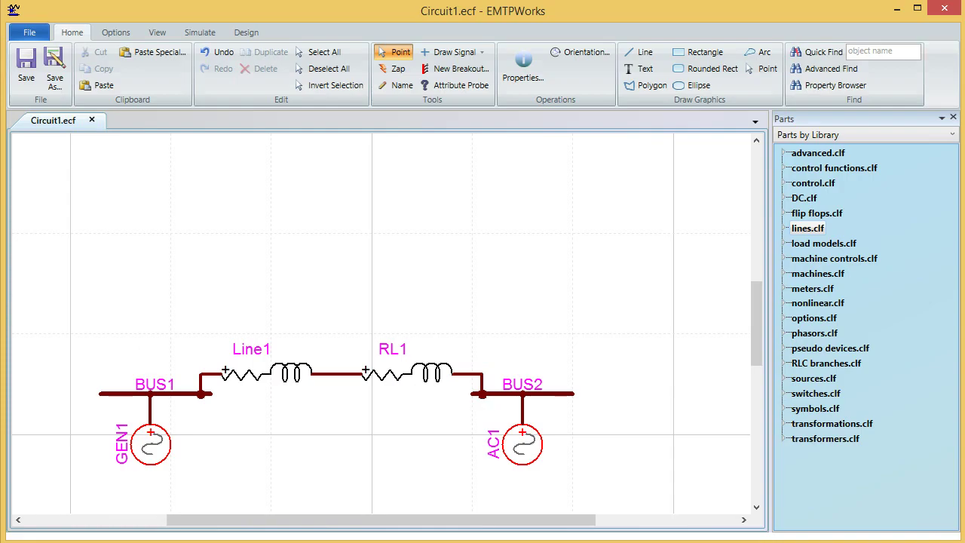
pyautogui.click(822, 216)
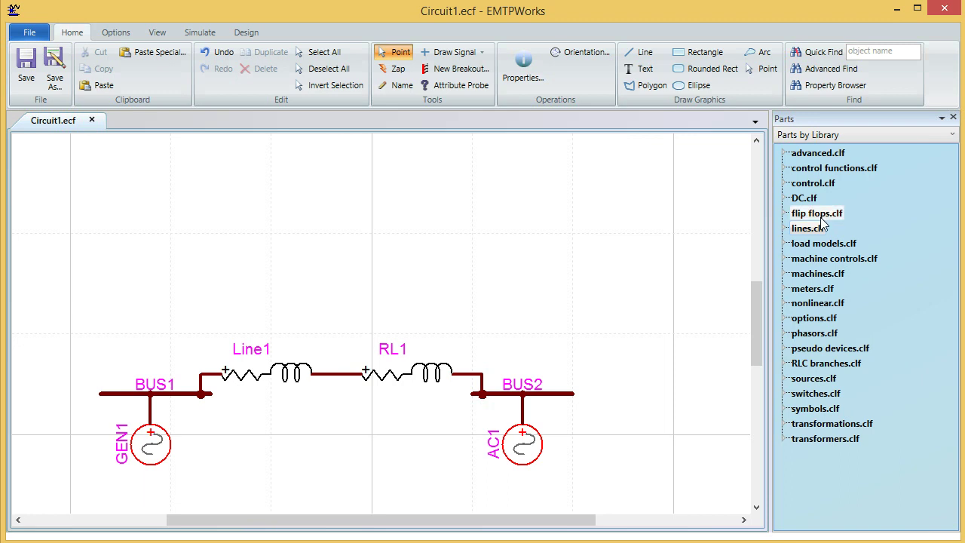
pyautogui.click(807, 228)
pyautogui.click(785, 243)
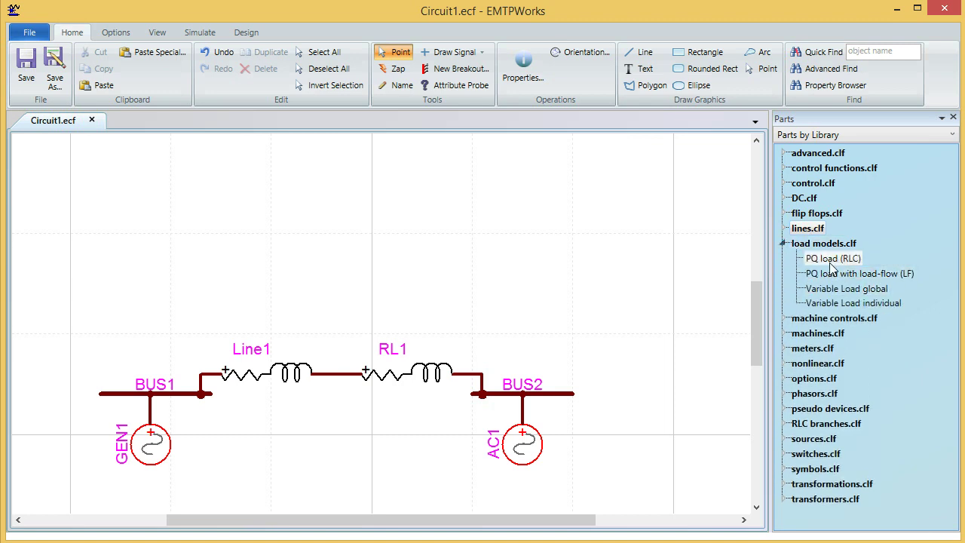
pyautogui.moveTo(832, 264); pyautogui.dragTo(541, 331)
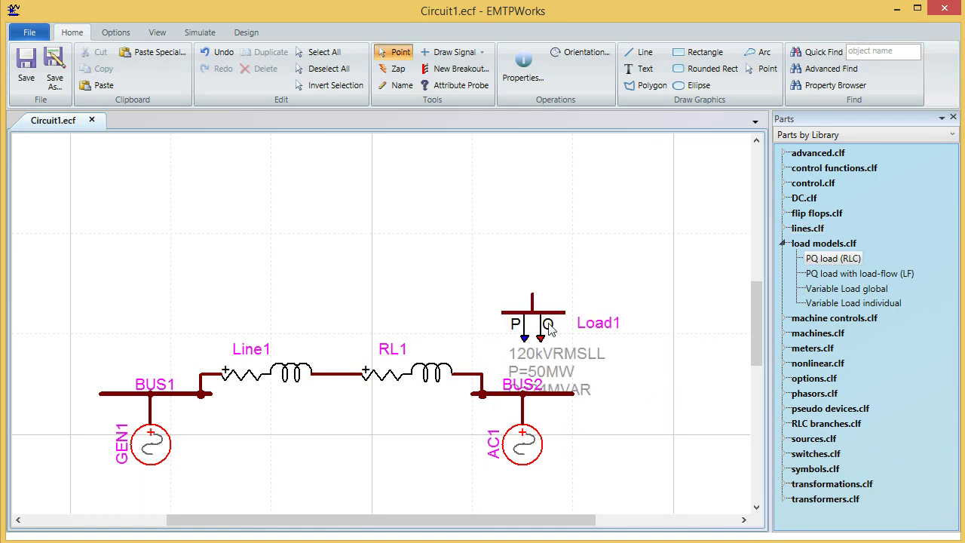
# - Look over Load1's properties and move the load up, clear of BUS2
pyautogui.doubleClick(548, 328)
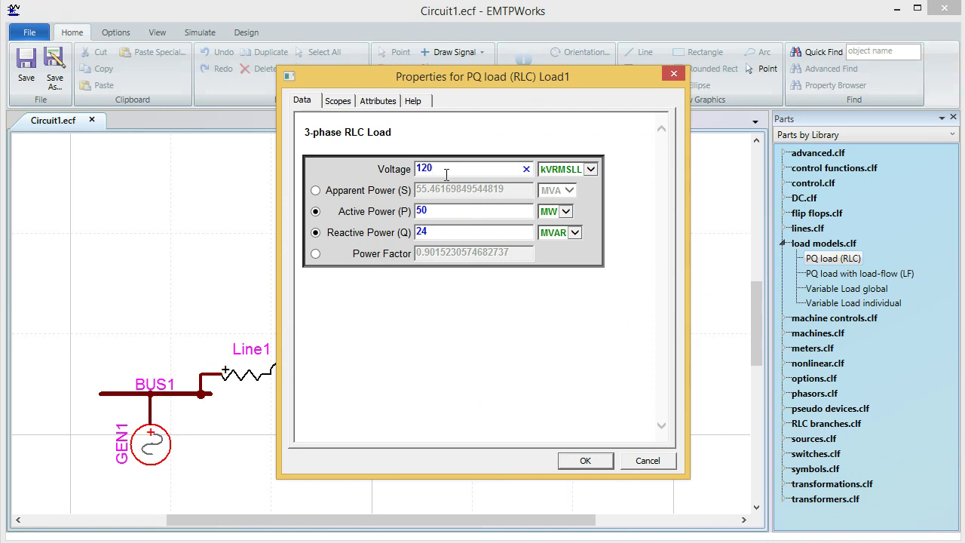
pyautogui.click(671, 75)
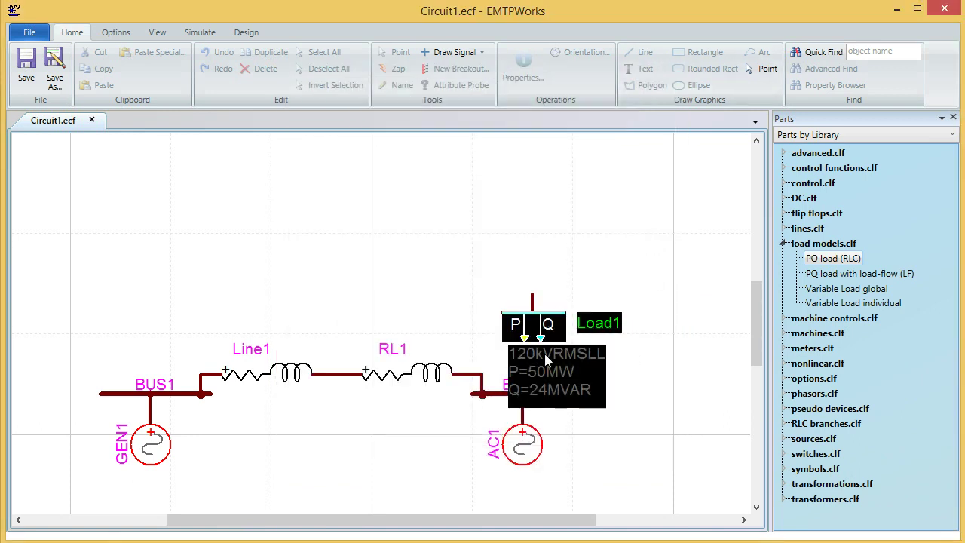
pyautogui.moveTo(544, 324); pyautogui.dragTo(540, 239)
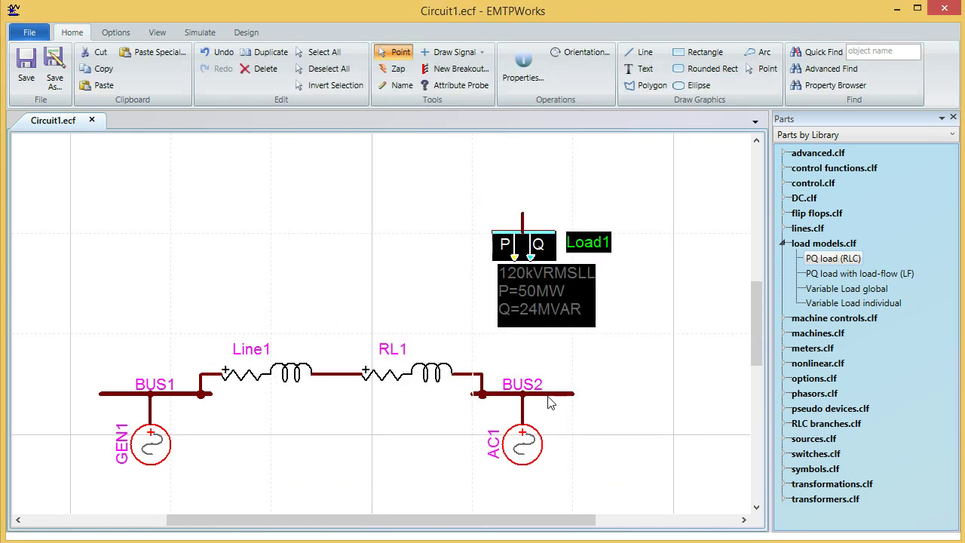
pyautogui.click(546, 398)
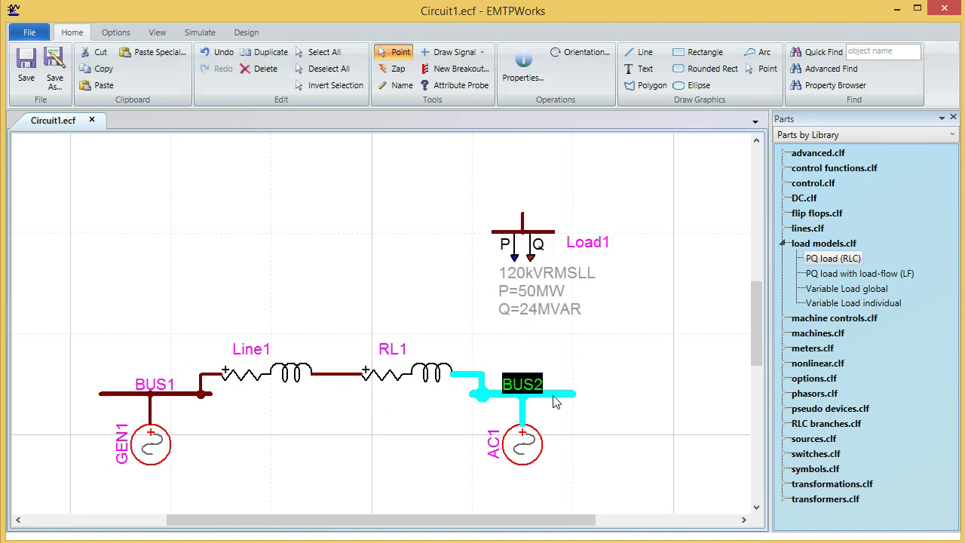
pyautogui.click(539, 334)
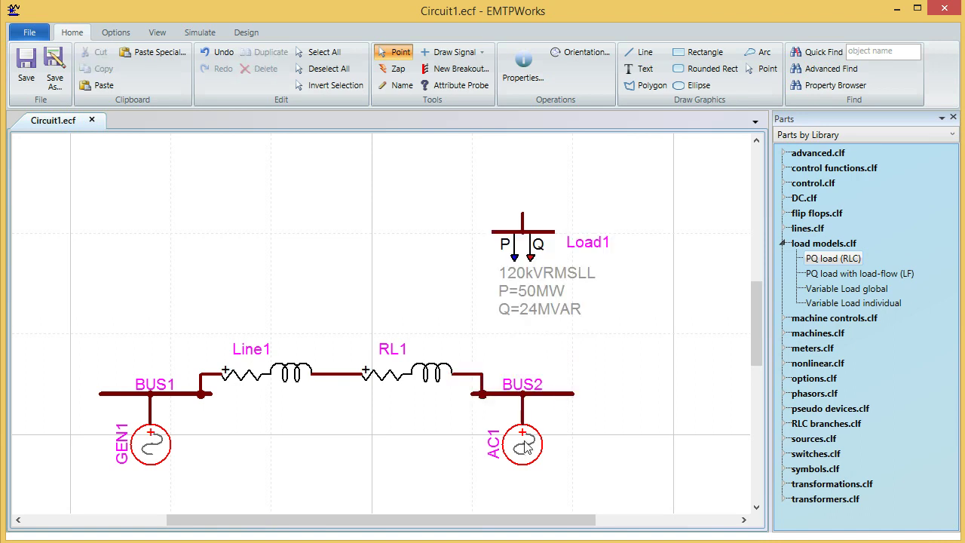
# - Check source AC1's voltage settings and set Load1's voltage to 0.8 VRMSLL
pyautogui.doubleClick(527, 445)
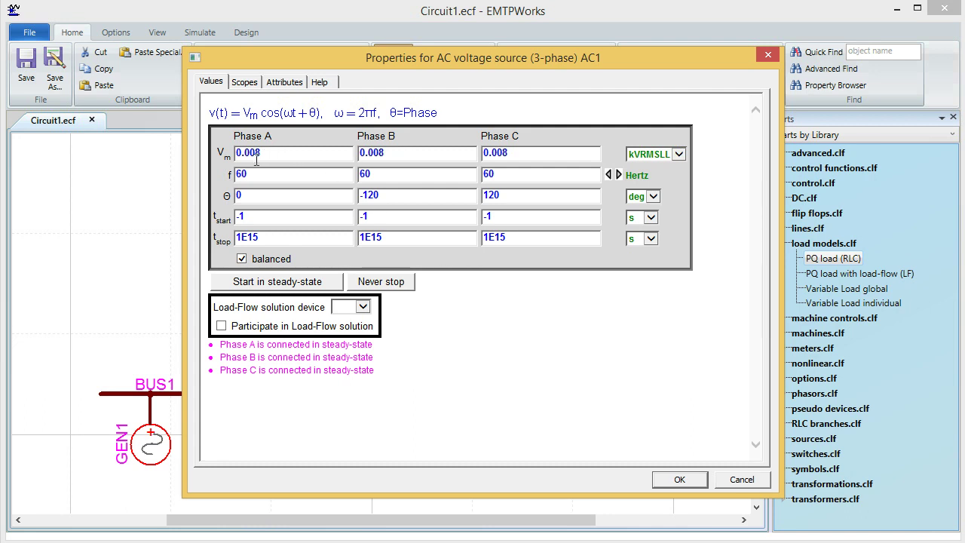
pyautogui.click(679, 478)
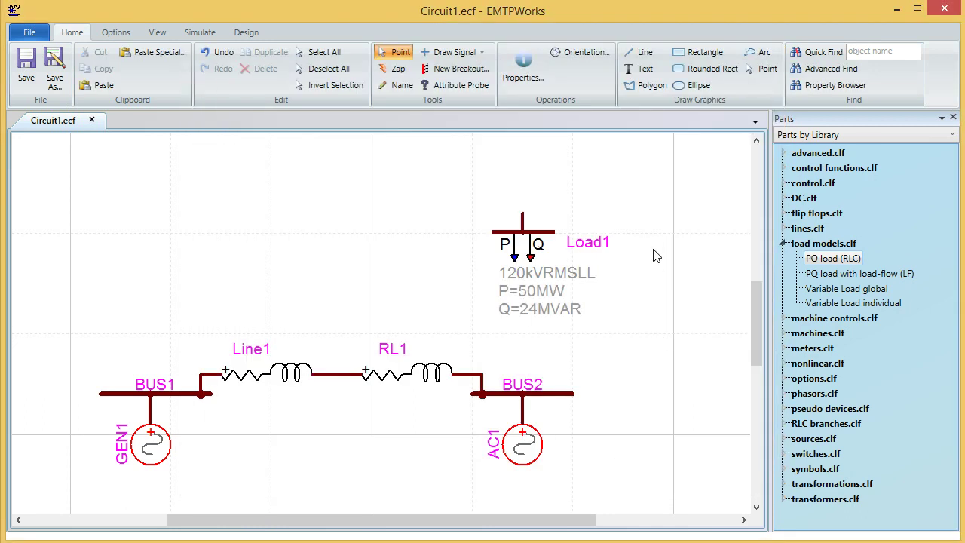
pyautogui.doubleClick(555, 238)
pyautogui.click(444, 162)
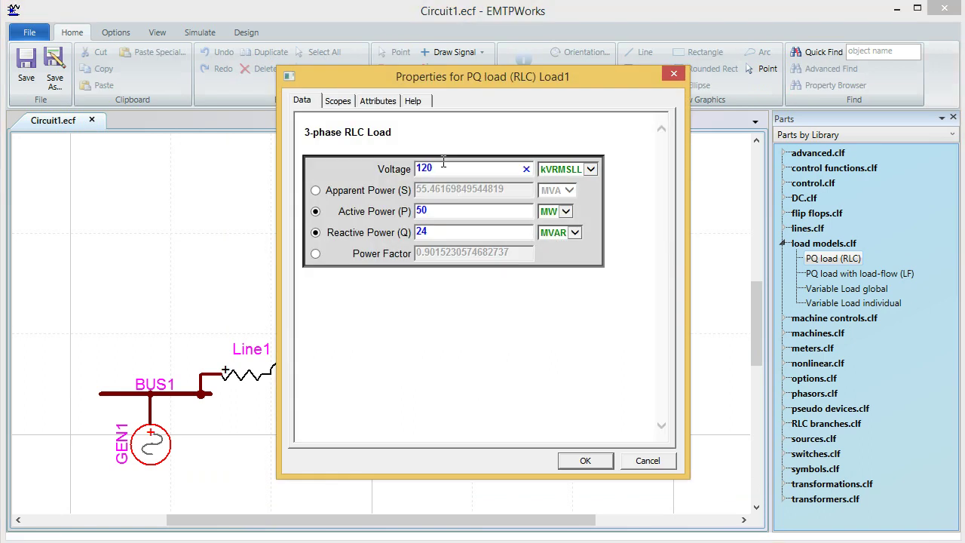
pyautogui.moveTo(455, 172); pyautogui.dragTo(397, 185)
pyautogui.write('0.0')
pyautogui.click(593, 169)
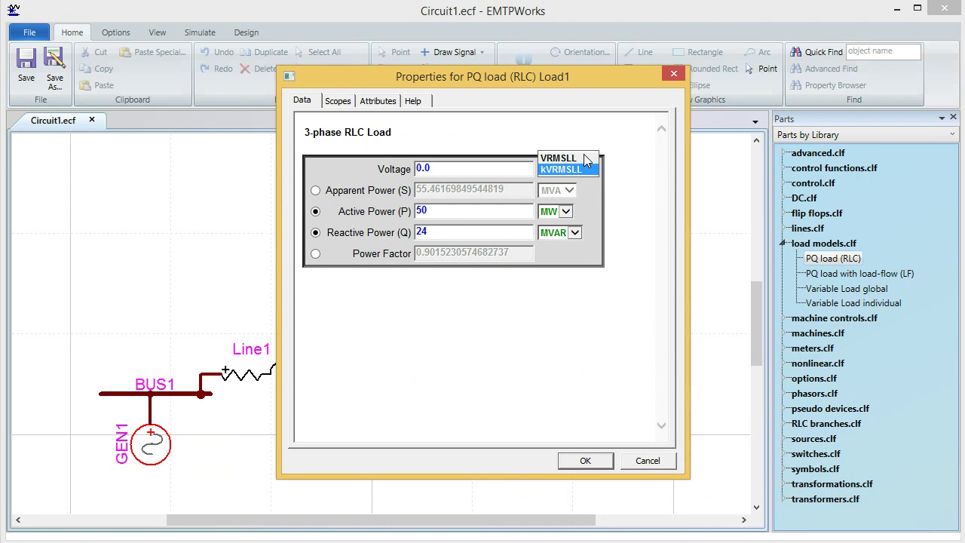
pyautogui.click(583, 158)
pyautogui.click(484, 169)
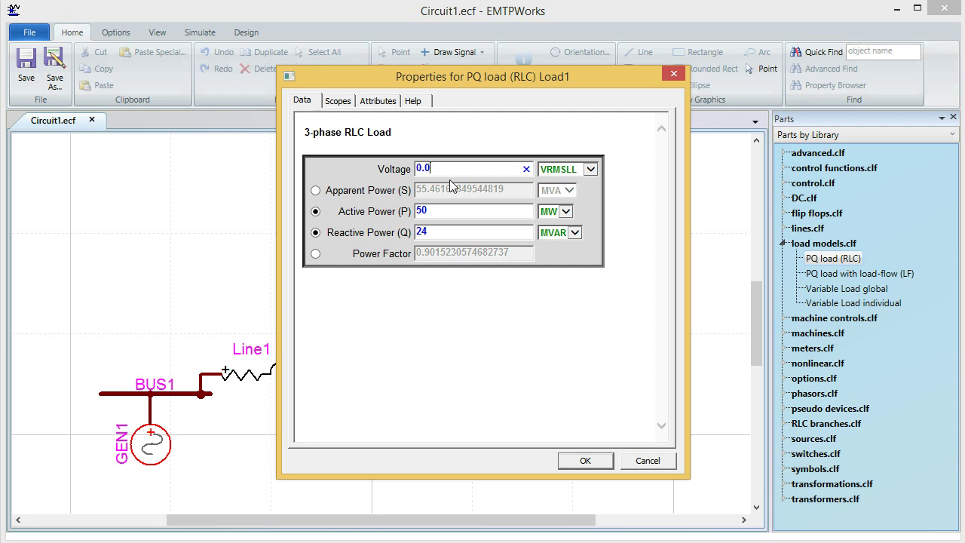
pyautogui.press('BackSpace')
pyautogui.write('8')
# - Set Load1's active power to 0.112 MW and its reactive power to 0.075 MVAR
pyautogui.click(455, 214)
pyautogui.click(432, 231)
pyautogui.press('BackSpace')
pyautogui.press('BackSpace')
pyautogui.write('0.112')
pyautogui.click(451, 236)
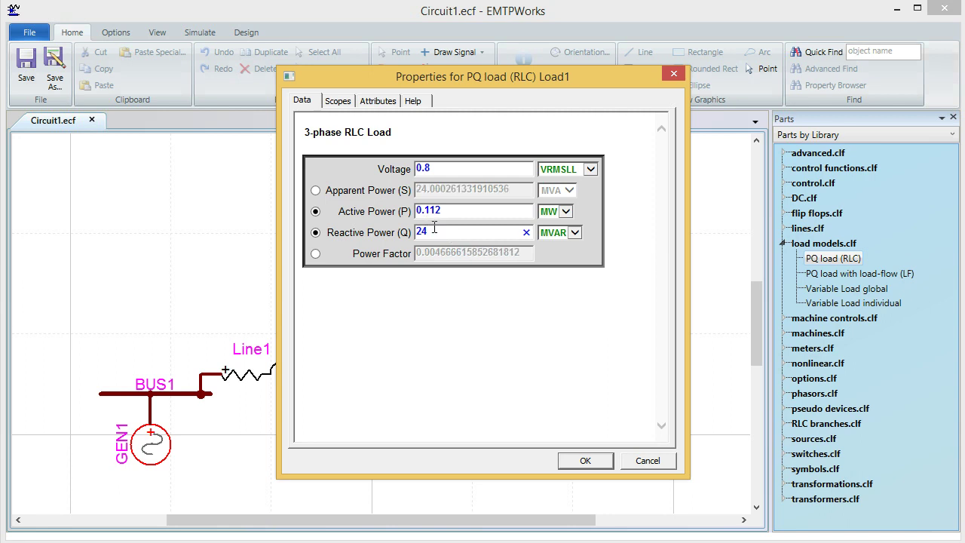
pyautogui.press('BackSpace')
pyautogui.press('BackSpace')
pyautogui.write('0.075')
pyautogui.click(483, 201)
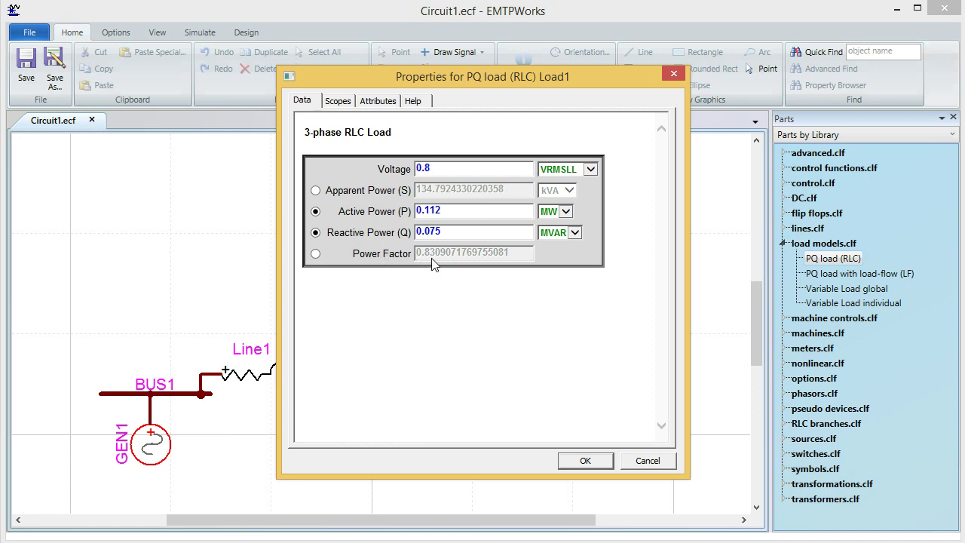
# - Hide Load1's description label in its attribute settings, apply the properties, and move the load closer to BUS2
pyautogui.click(378, 103)
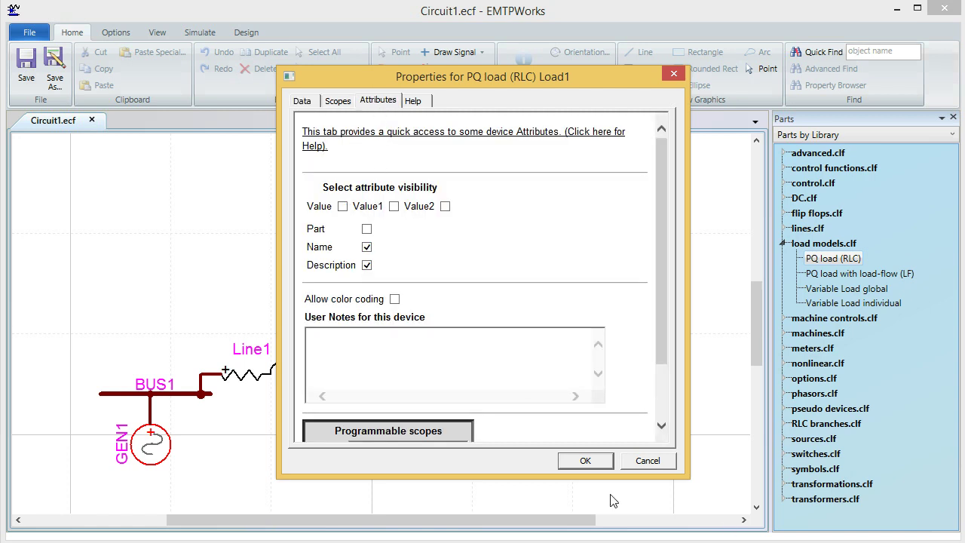
pyautogui.click(597, 459)
pyautogui.moveTo(520, 237); pyautogui.dragTo(529, 294)
# - Flip Load1 vertically and attach its terminal to BUS2 above source AC1
pyautogui.rightClick(530, 294)
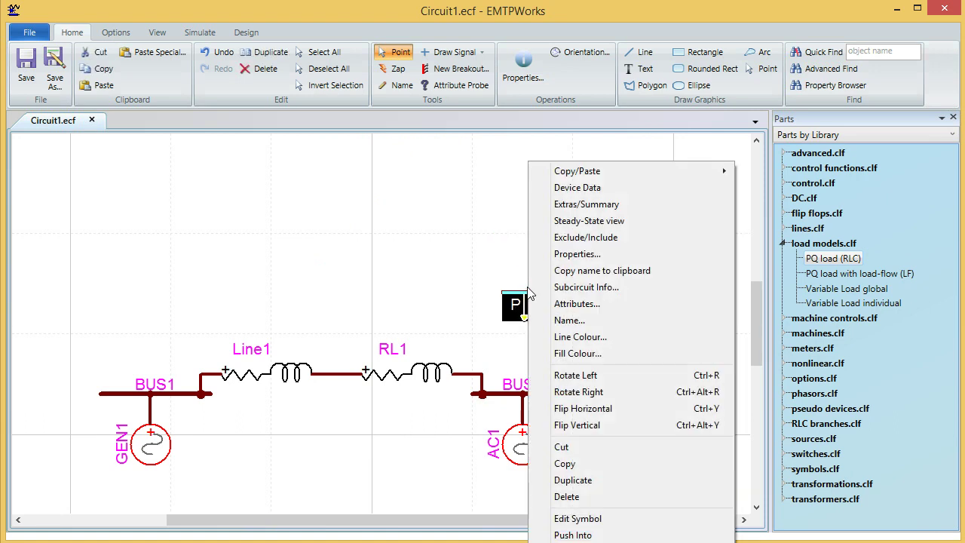
pyautogui.click(452, 274)
pyautogui.rightClick(526, 289)
pyautogui.click(506, 273)
pyautogui.click(525, 298)
pyautogui.rightClick(532, 305)
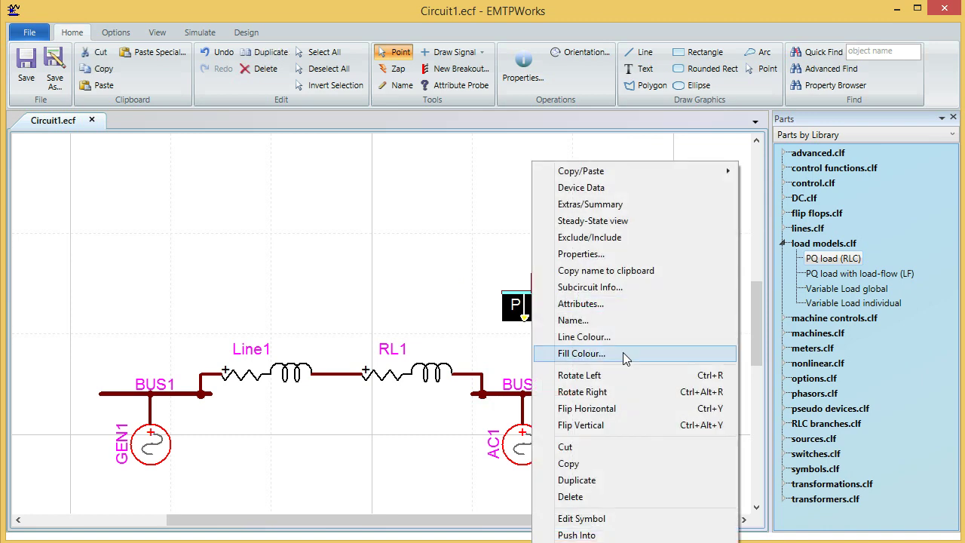
pyautogui.click(633, 425)
pyautogui.click(537, 290)
pyautogui.moveTo(537, 294); pyautogui.dragTo(527, 364)
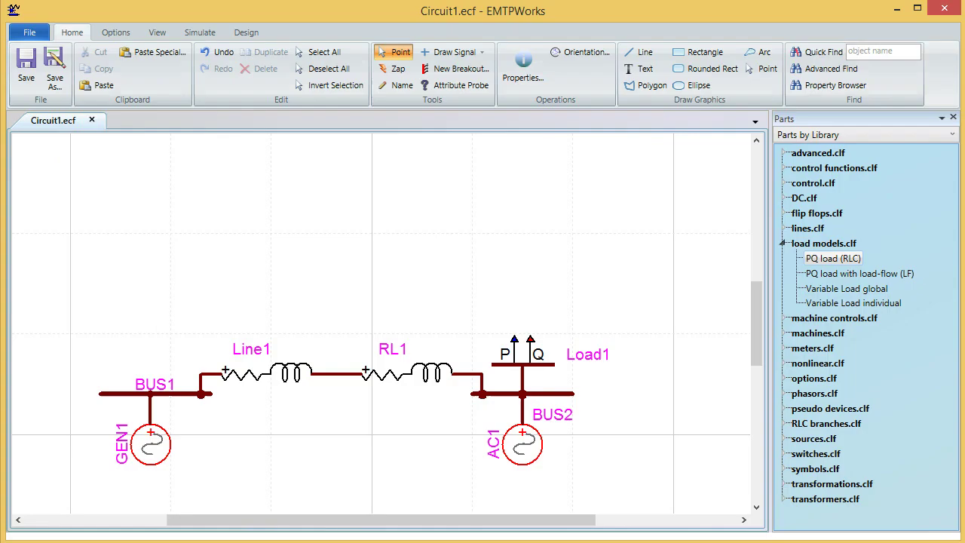
# - Draw a horizontal 3-phase bus beyond BUS2, level with the existing buses
pyautogui.moveTo(546, 520); pyautogui.dragTo(577, 520)
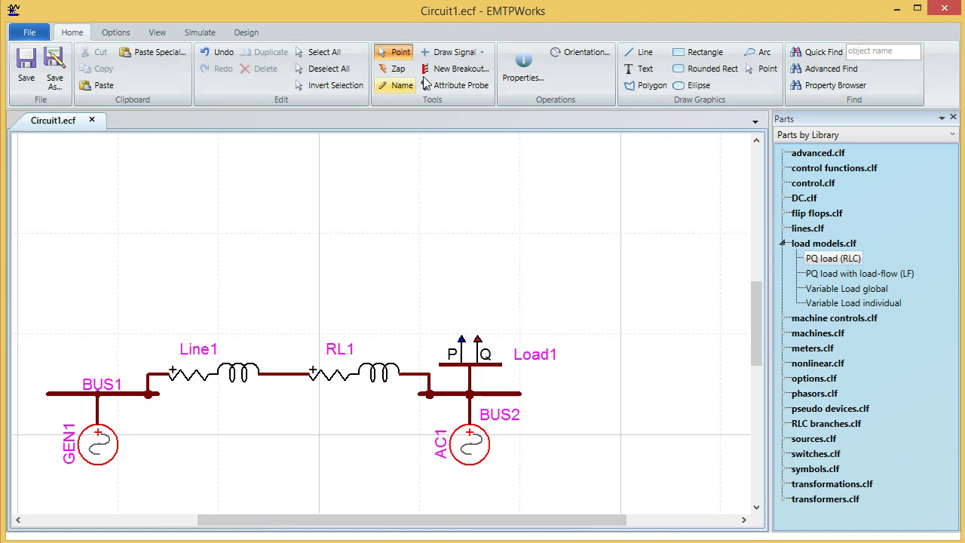
pyautogui.click(483, 53)
pyautogui.click(501, 92)
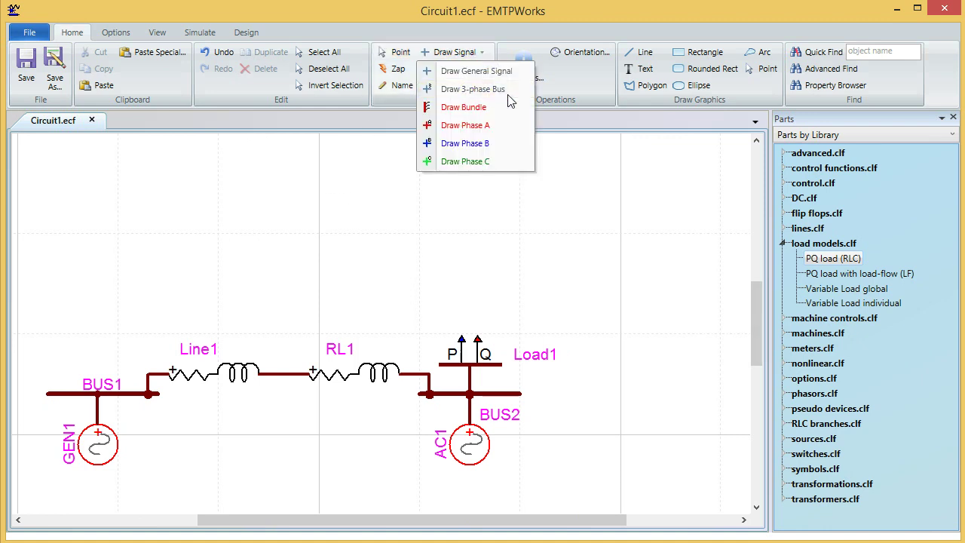
pyautogui.moveTo(597, 392); pyautogui.dragTo(704, 392)
pyautogui.press('Escape')
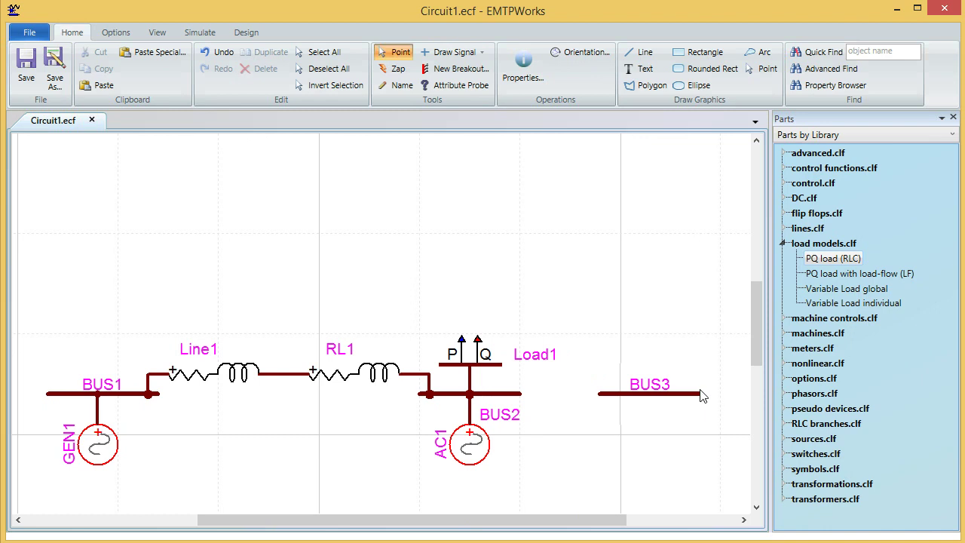
pyautogui.moveTo(844, 260); pyautogui.dragTo(653, 325)
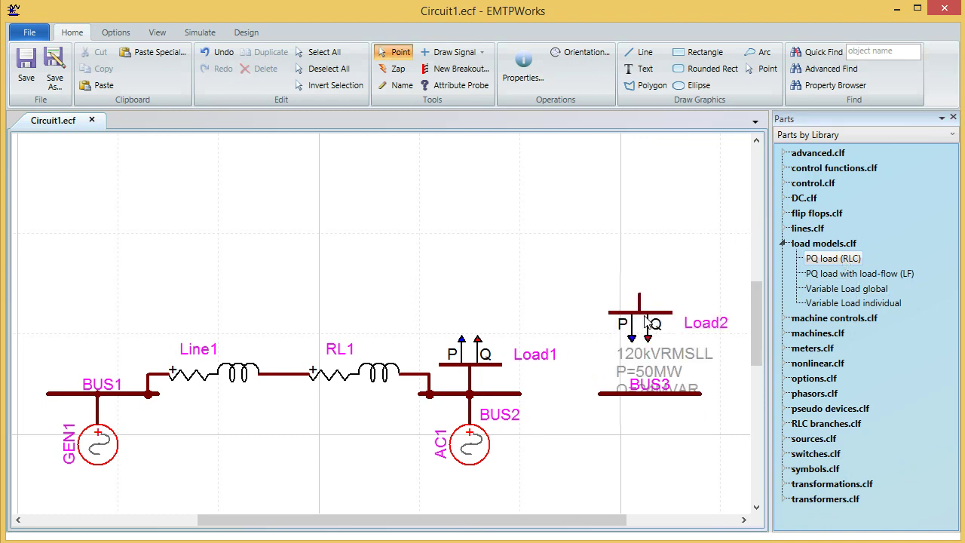
pyautogui.doubleClick(654, 326)
pyautogui.click(671, 77)
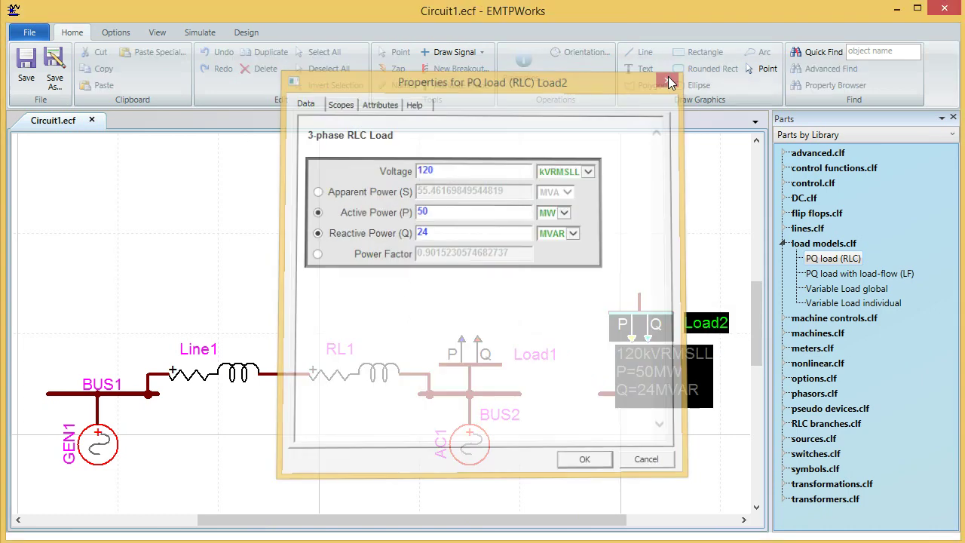
pyautogui.press('Delete')
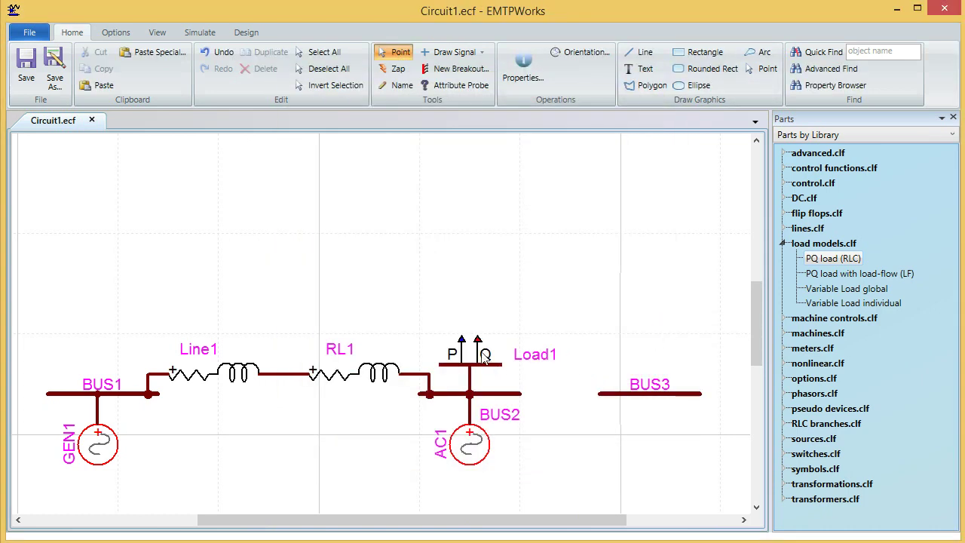
# - Copy Load1 and place the duplicate PQ load above BUS3
pyautogui.hotkey('ctrl', 'c')
pyautogui.hotkey('ctrl', 'v')
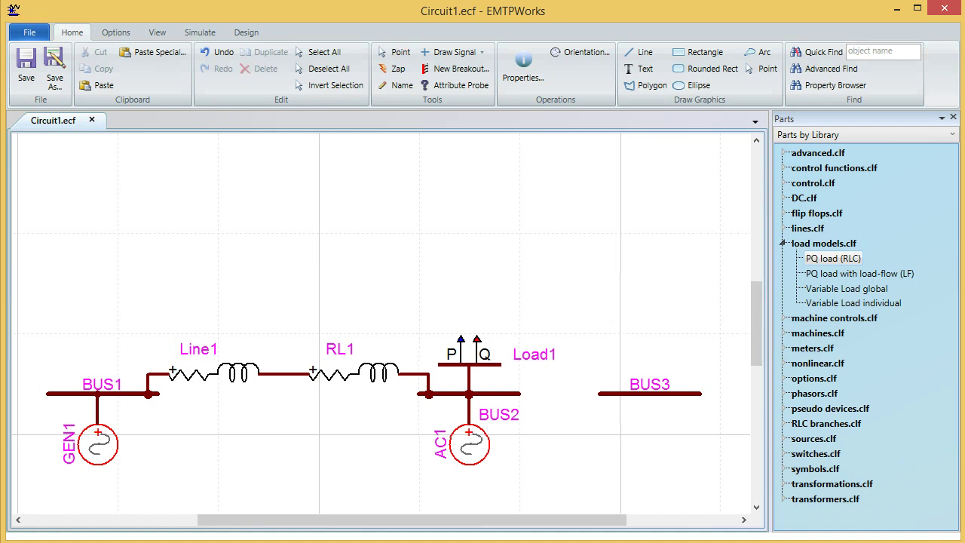
pyautogui.click(678, 348)
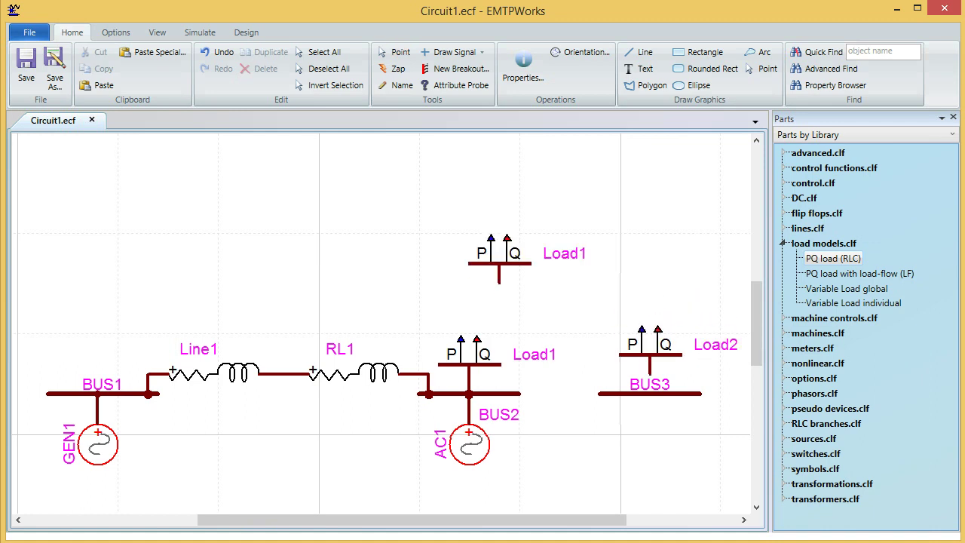
pyautogui.press('Escape')
# - Set Load2's active power to 0.295 MW and its reactive power to 0.166 MVAR
pyautogui.doubleClick(656, 346)
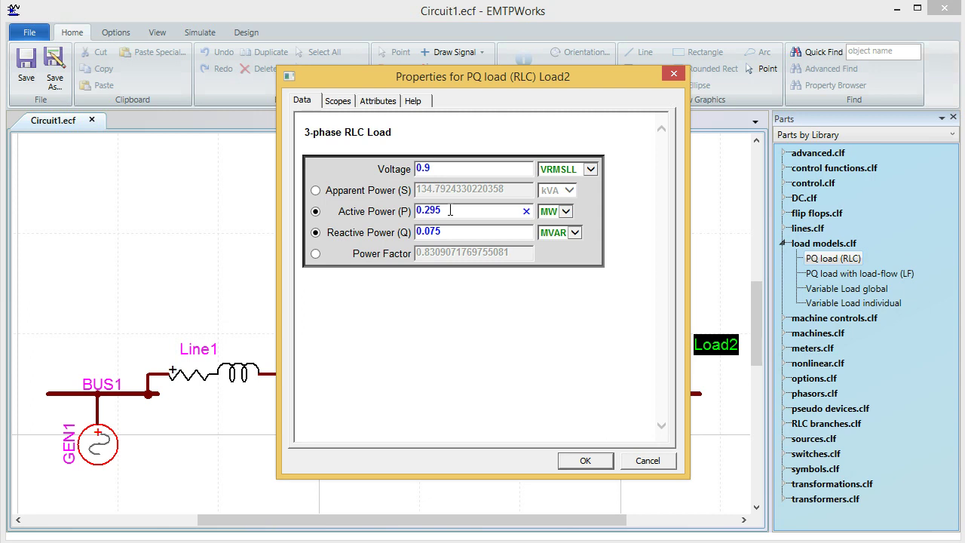
pyautogui.click(455, 230)
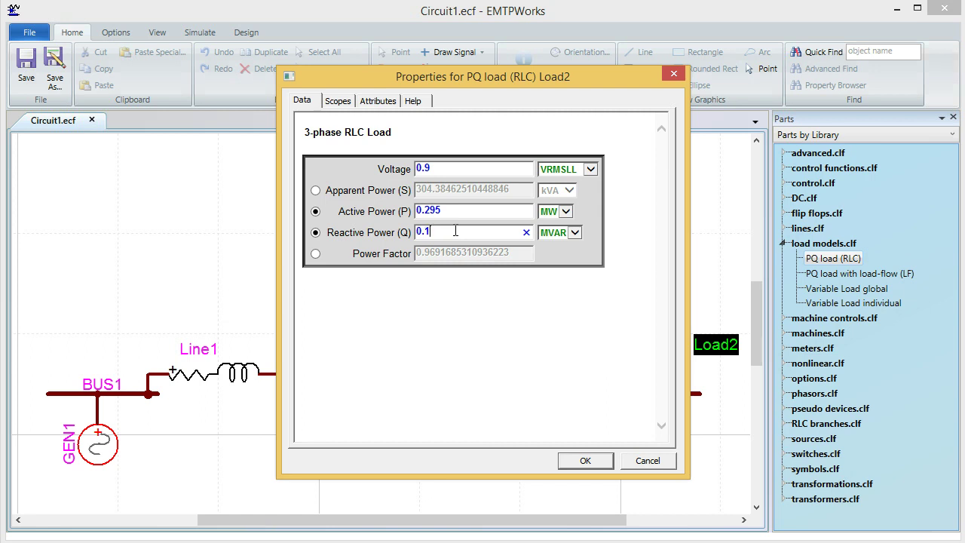
pyautogui.click(420, 141)
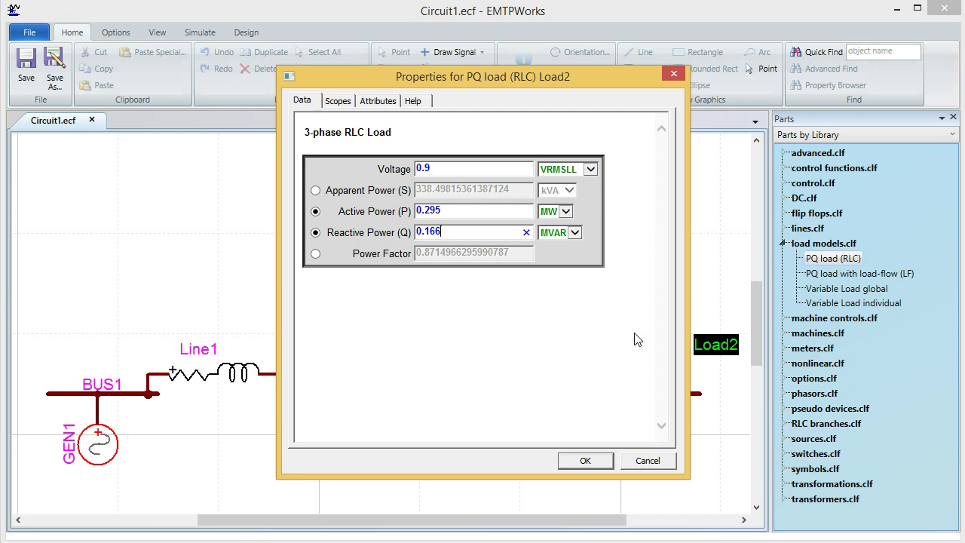
pyautogui.click(602, 460)
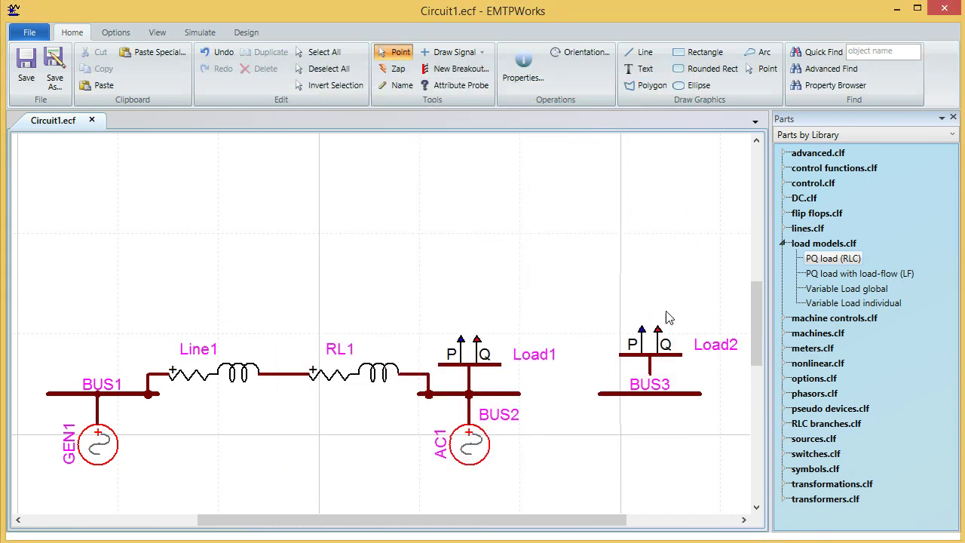
# - Attach Load2's terminal to BUS3 and move the pair farther from BUS2
pyautogui.click(652, 393)
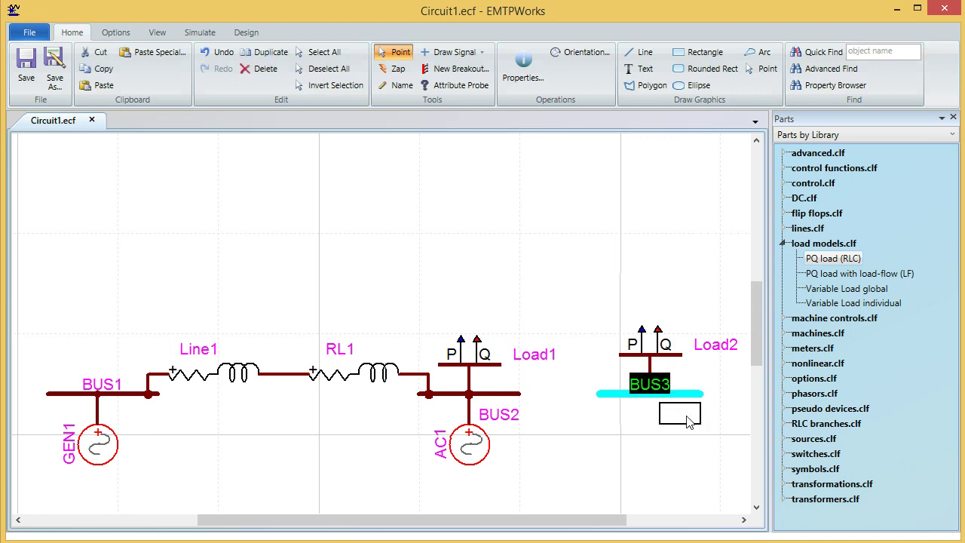
pyautogui.moveTo(690, 423); pyautogui.dragTo(689, 422)
pyautogui.moveTo(650, 375); pyautogui.dragTo(653, 396)
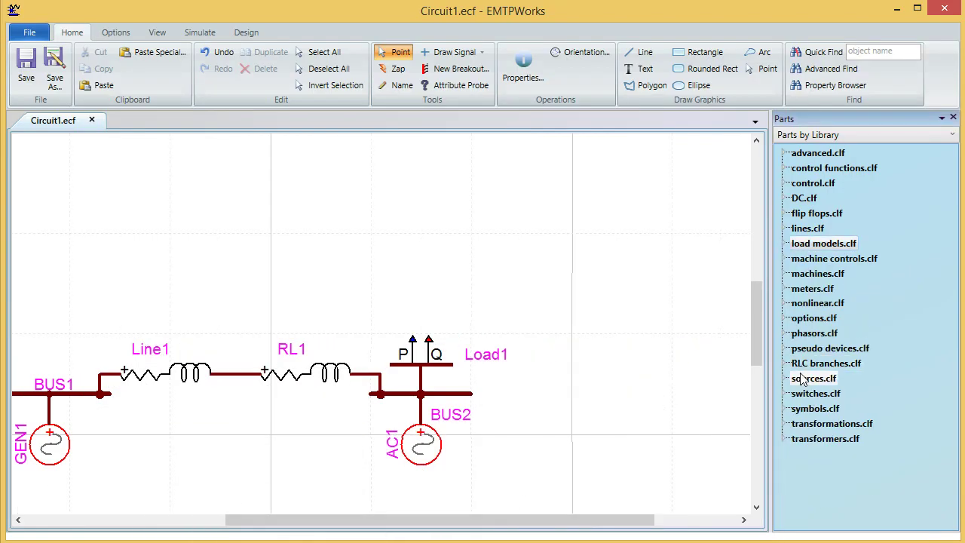
# - Place an RLC: R-L branch from the RLC branches library beyond Load1 and BUS2, and open its properties
pyautogui.click(784, 363)
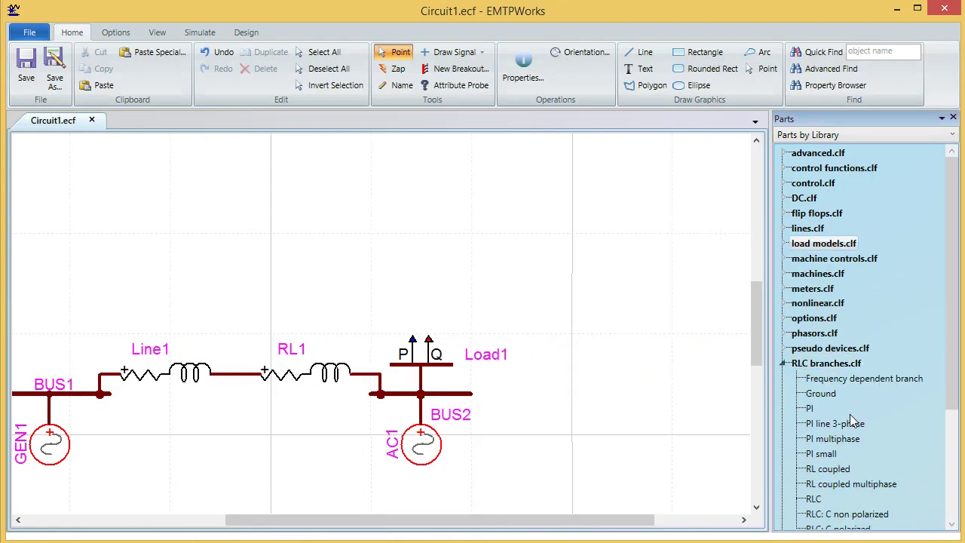
pyautogui.scroll(-1, 849, 414)
pyautogui.moveTo(827, 447); pyautogui.dragTo(635, 351)
pyautogui.doubleClick(637, 351)
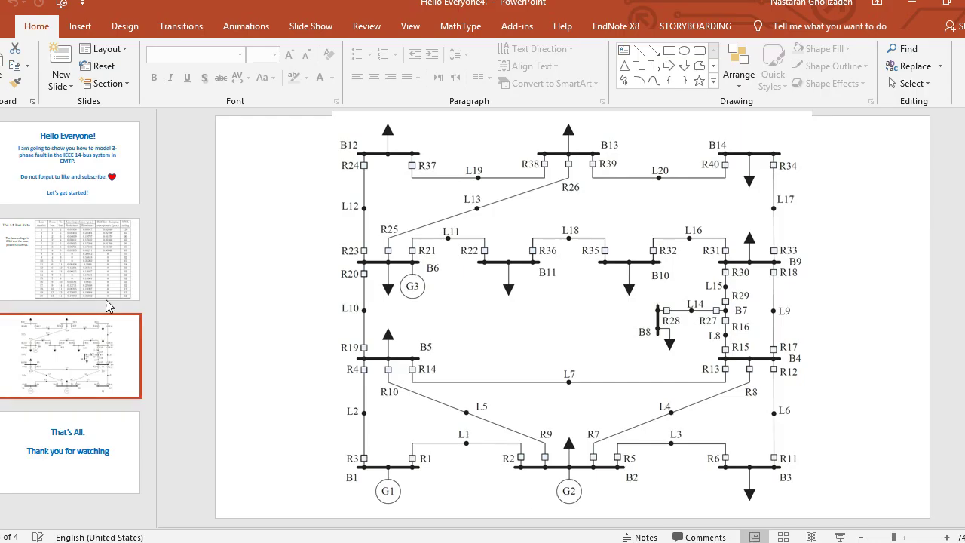
# - Look up line 3 in the 14-bus data slide and calculate half its resistance in Calculator as 0.04699/2
pyautogui.click(92, 240)
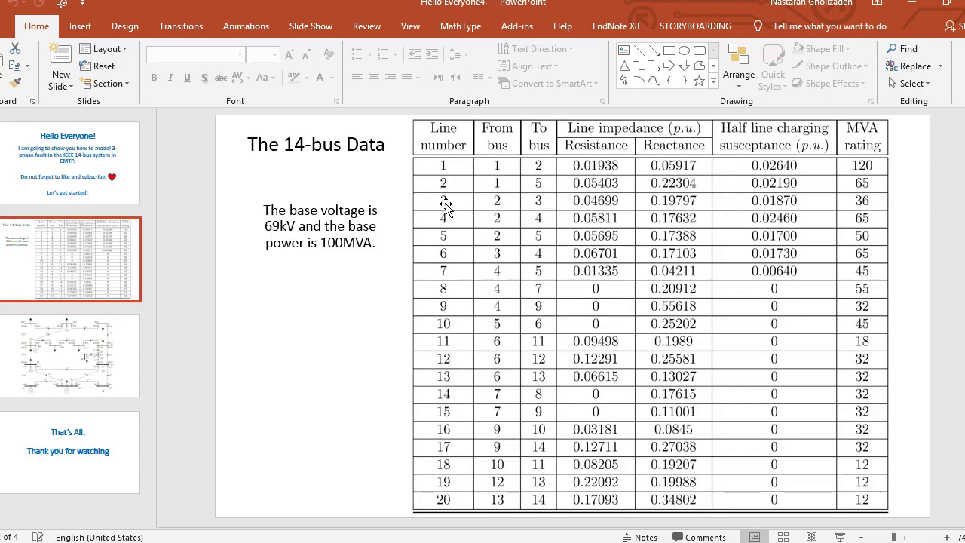
pyautogui.hotkey('alt', 'Tab')
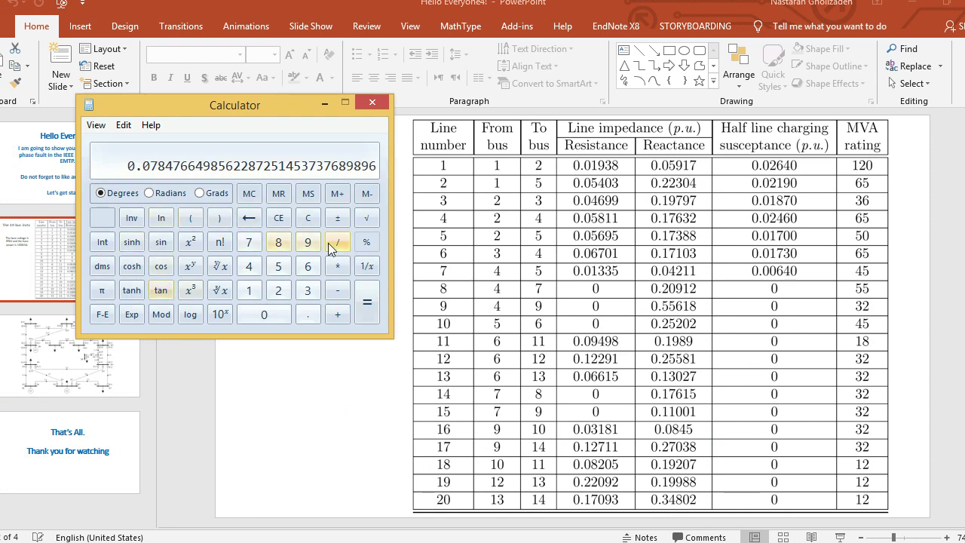
pyautogui.click(307, 221)
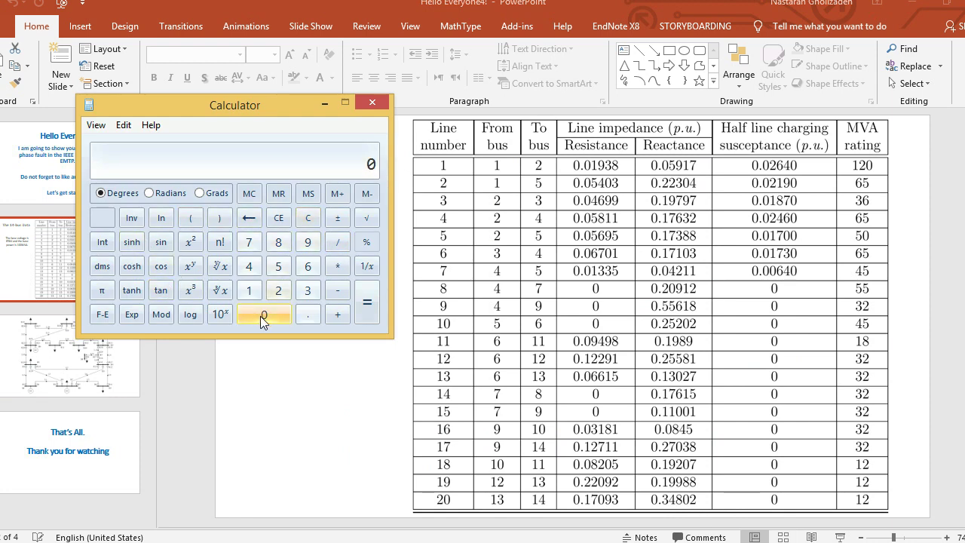
pyautogui.write('.04699/2')
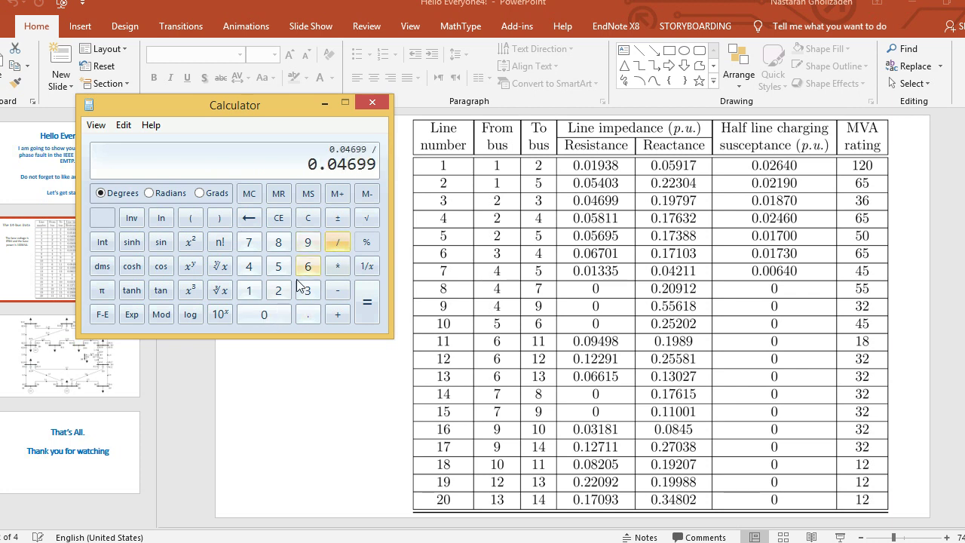
pyautogui.press('Return')
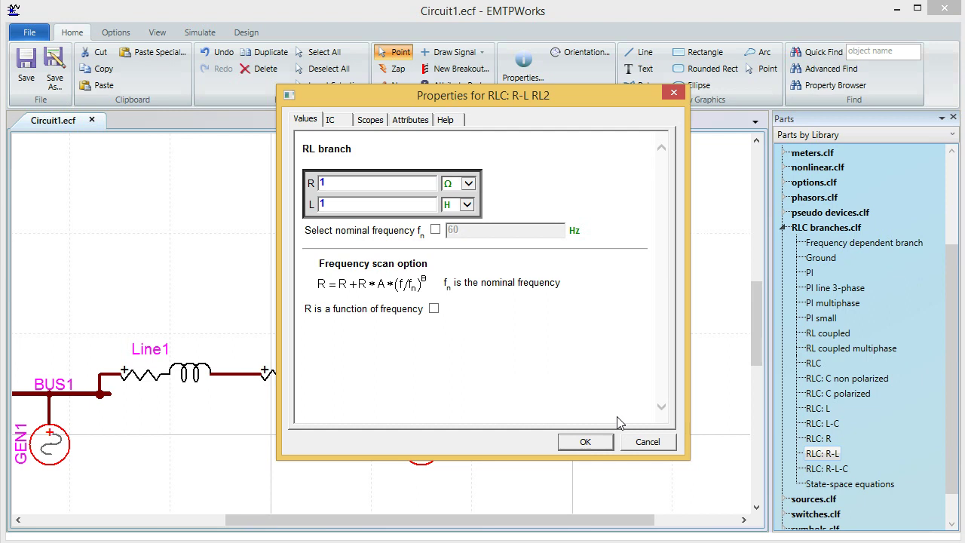
# - Return to EMTPWorks and set RL2's resistance to 0.023495 Ω beside the calculator
pyautogui.hotkey('alt', 'Tab')
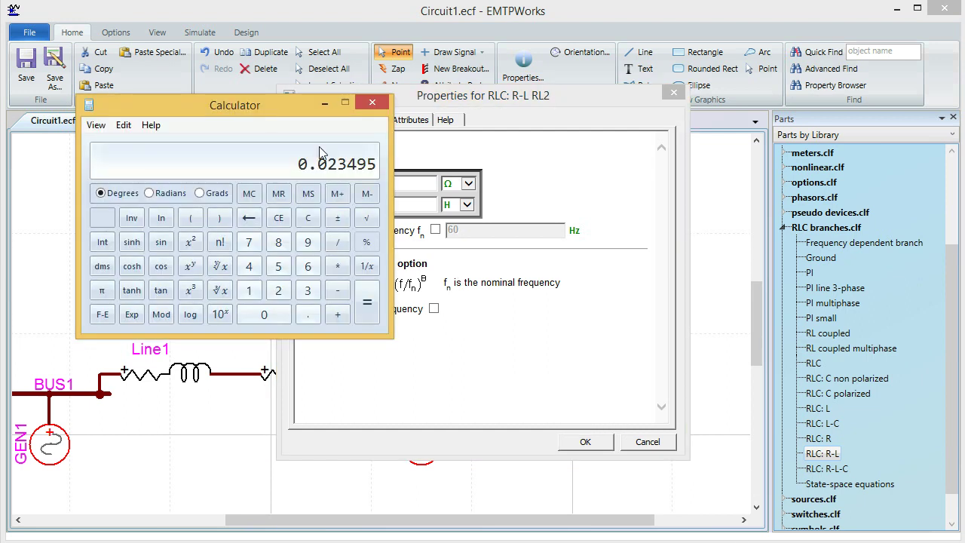
pyautogui.moveTo(272, 110); pyautogui.dragTo(182, 117)
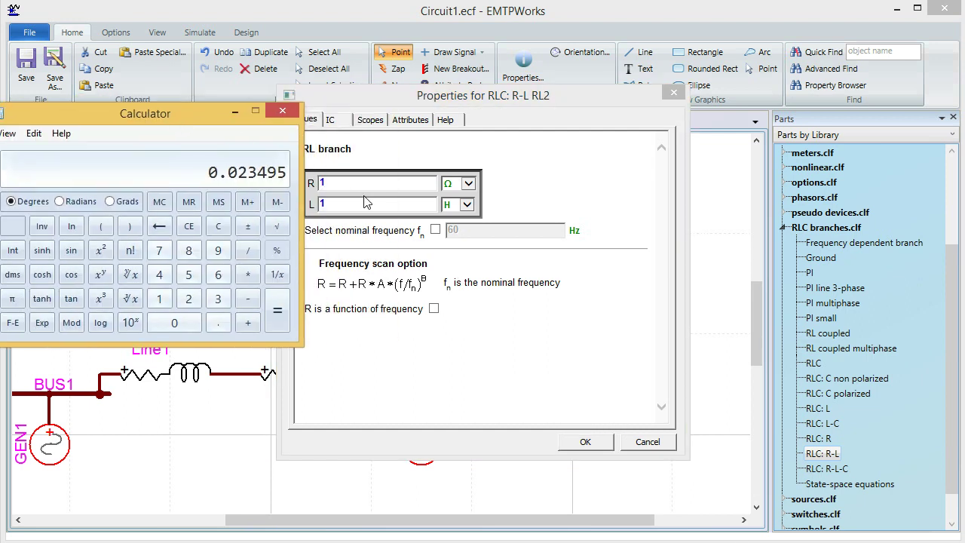
pyautogui.click(349, 184)
pyautogui.hotkey('ctrl', 'v')
pyautogui.click(383, 208)
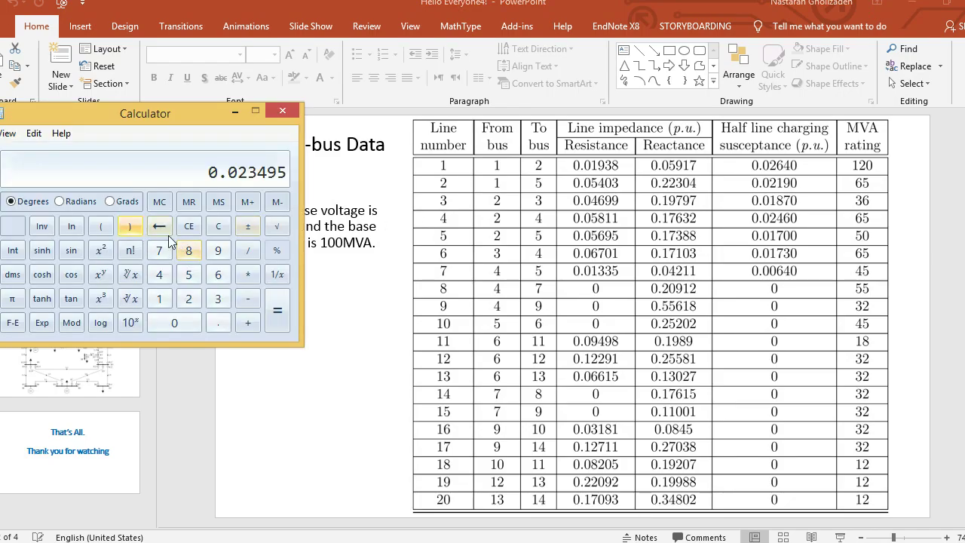
# - Convert line 3's reactance to inductance in Calculator by computing 0.19797/(2*π*60)
pyautogui.click(218, 227)
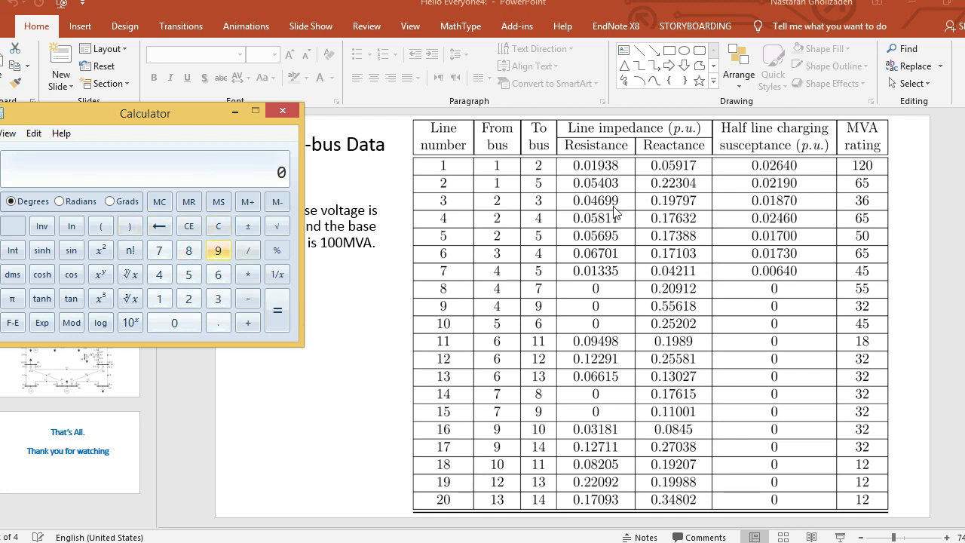
pyautogui.write('.19797/')
pyautogui.click(103, 231)
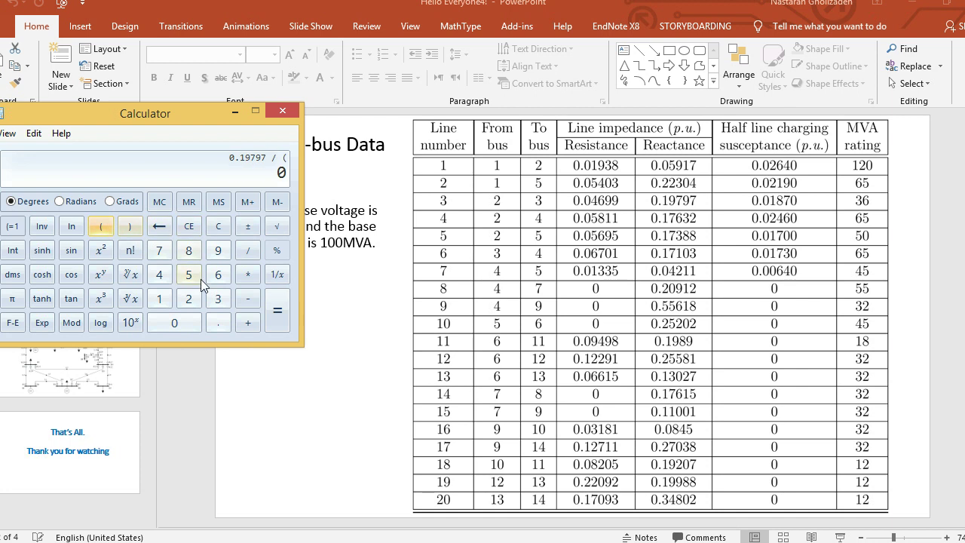
pyautogui.click(190, 299)
pyautogui.click(245, 276)
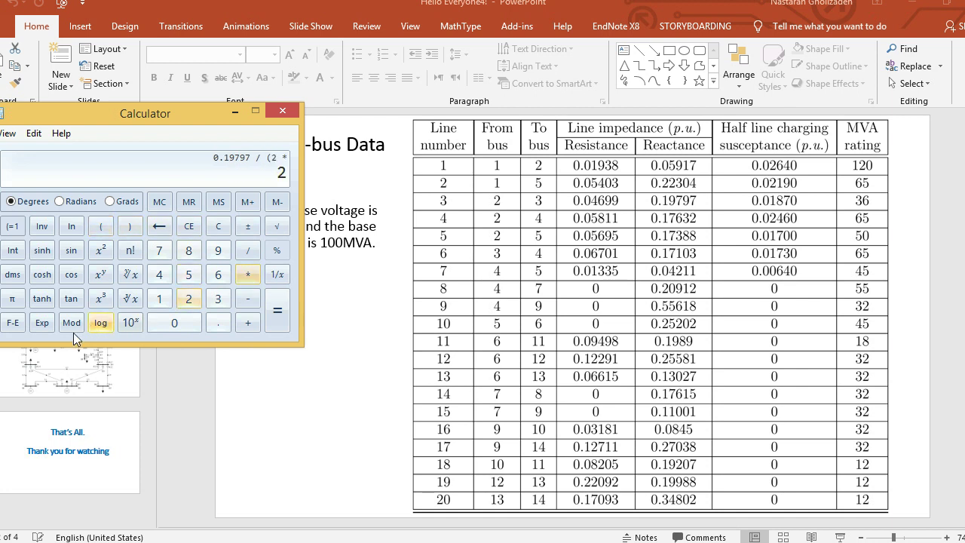
pyautogui.click(12, 299)
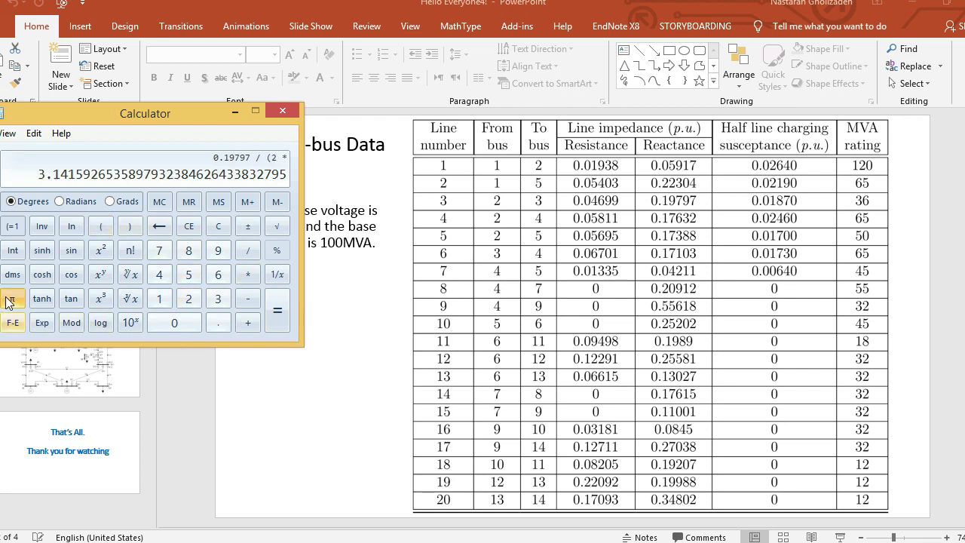
pyautogui.click(254, 272)
pyautogui.click(218, 274)
pyautogui.click(176, 321)
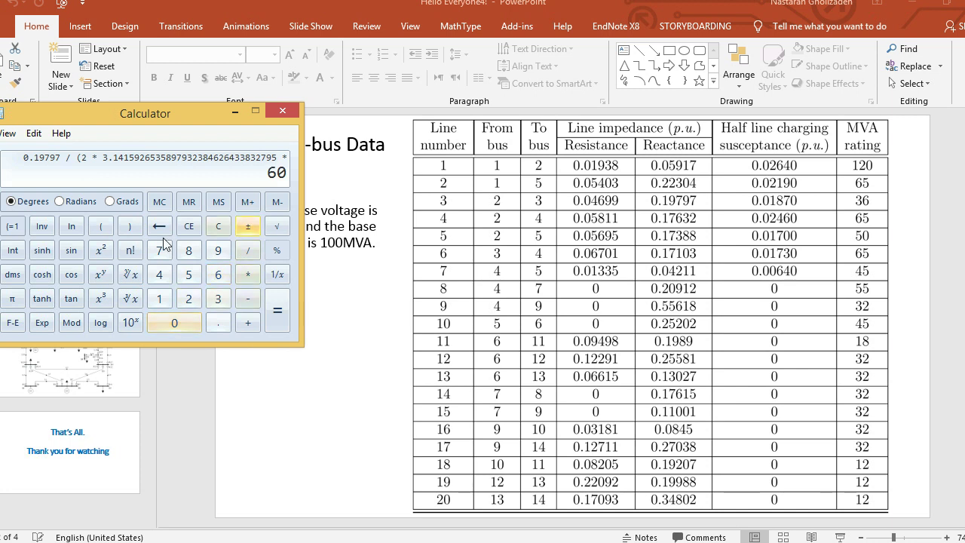
pyautogui.click(130, 226)
pyautogui.click(277, 315)
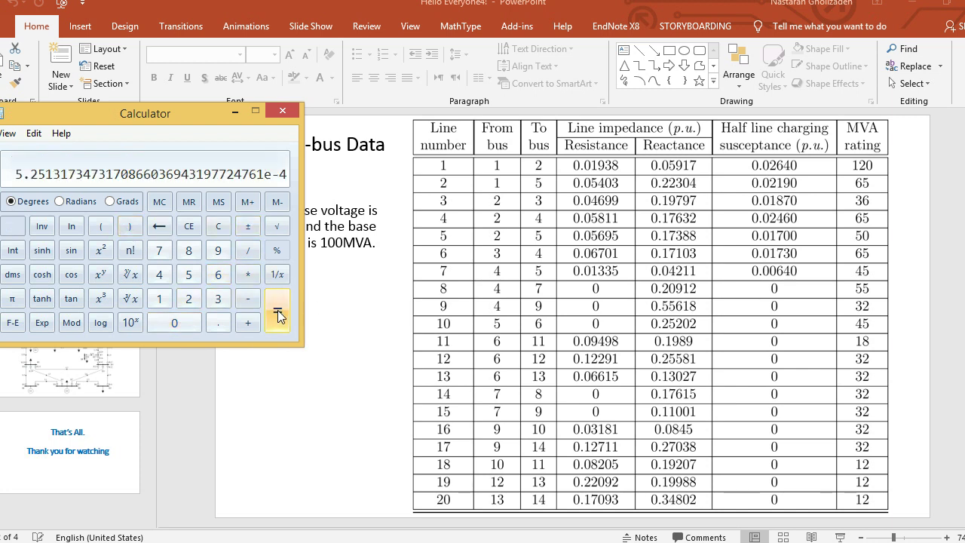
# - Halve the calculated line 3 inductance and multiply it by 1000 to convert it to millihenries
pyautogui.click(250, 252)
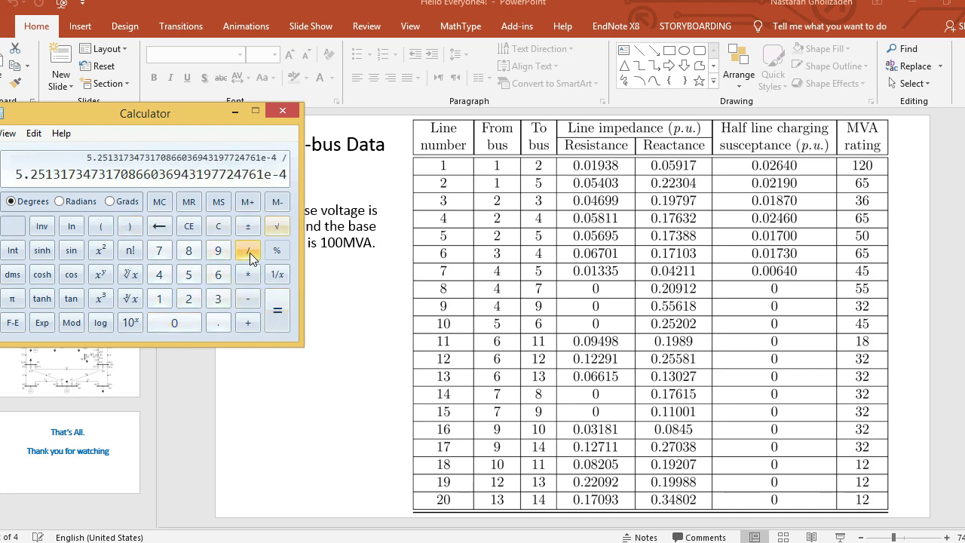
pyautogui.click(189, 305)
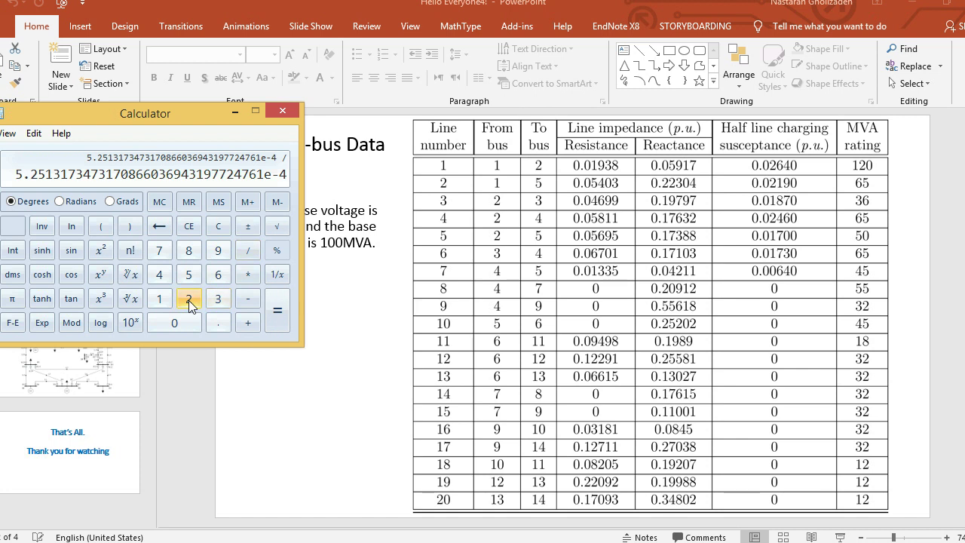
pyautogui.click(291, 305)
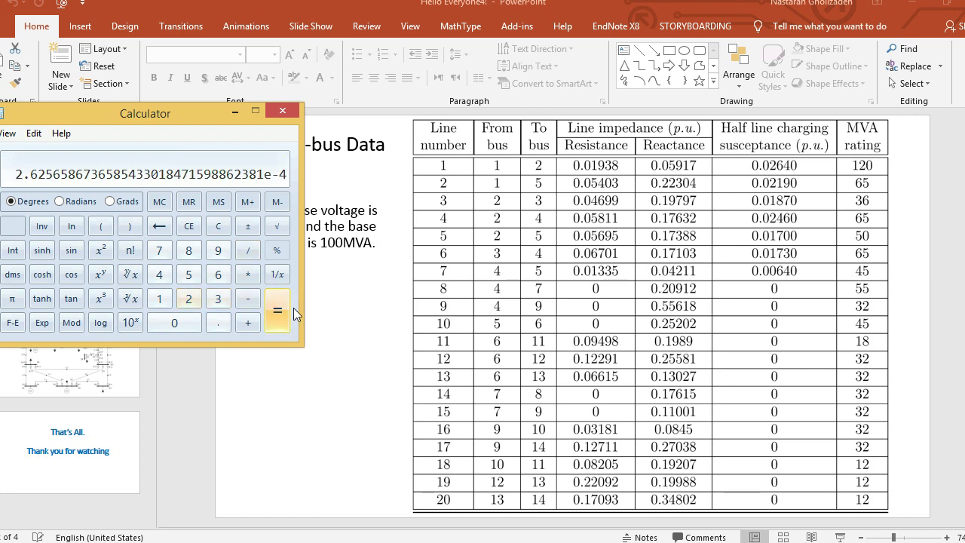
pyautogui.click(248, 275)
pyautogui.click(165, 298)
pyautogui.tripleClick(179, 321)
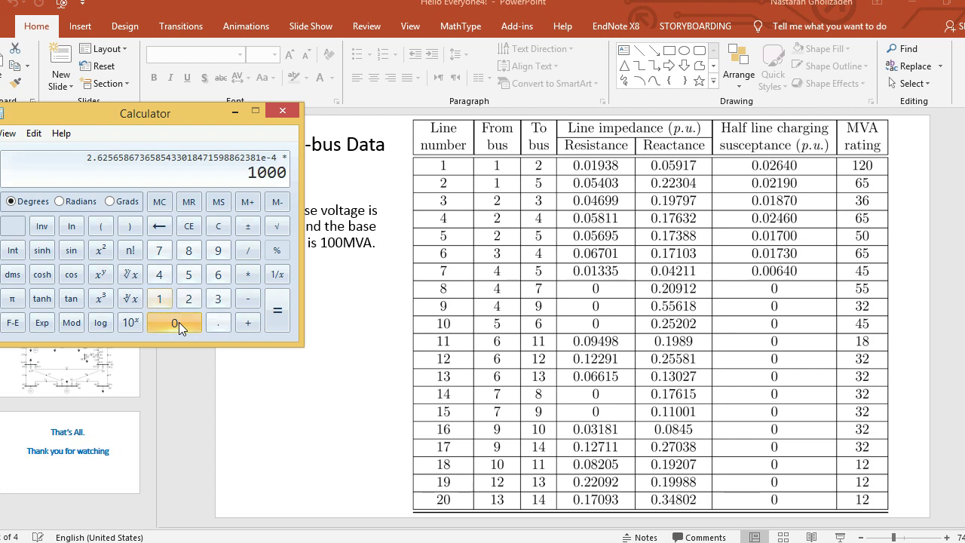
pyautogui.click(280, 306)
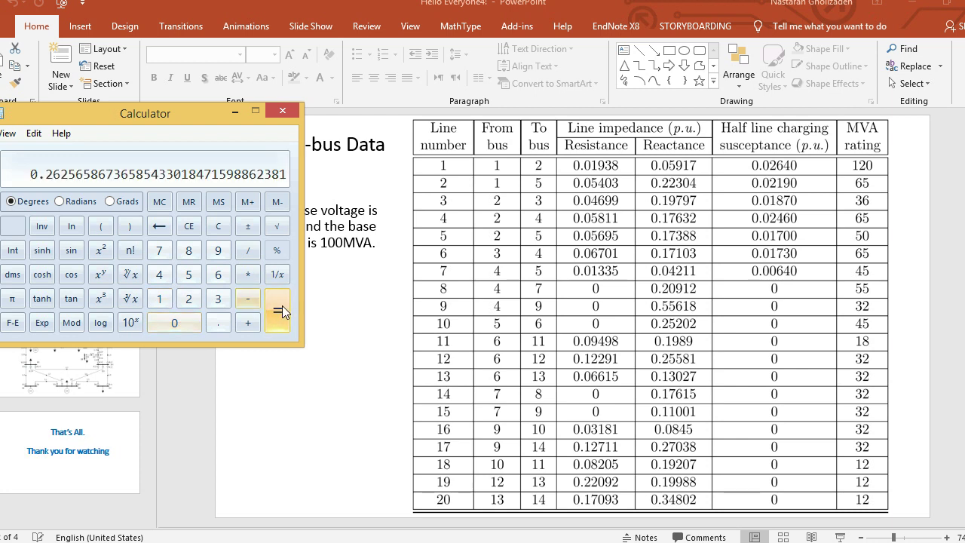
# - Switch back to EMTPWorks and set RL2's inductance to 0.26256 mH
pyautogui.click(770, 542)
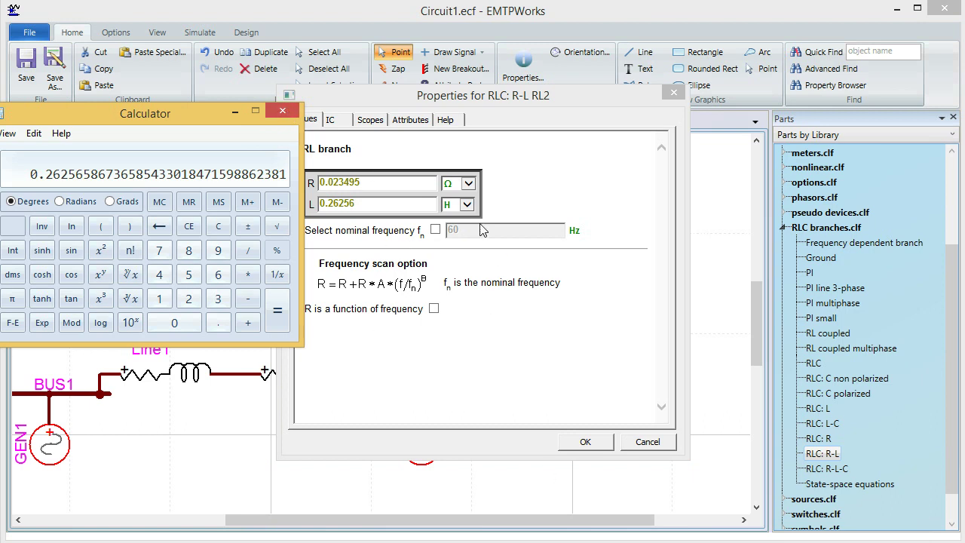
pyautogui.click(467, 204)
pyautogui.click(454, 193)
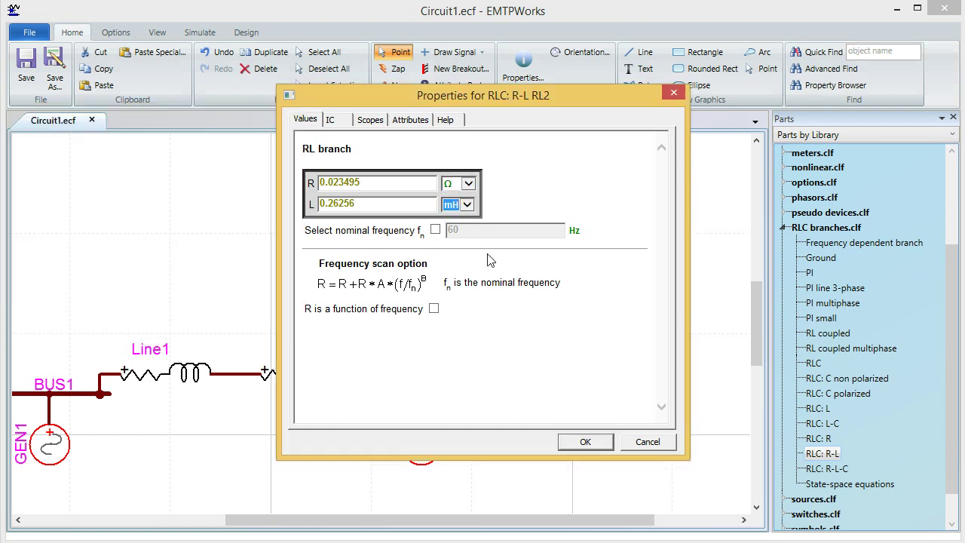
# - Hide the value label of RL2 on the schematic and apply its branch properties
pyautogui.click(436, 230)
pyautogui.click(374, 119)
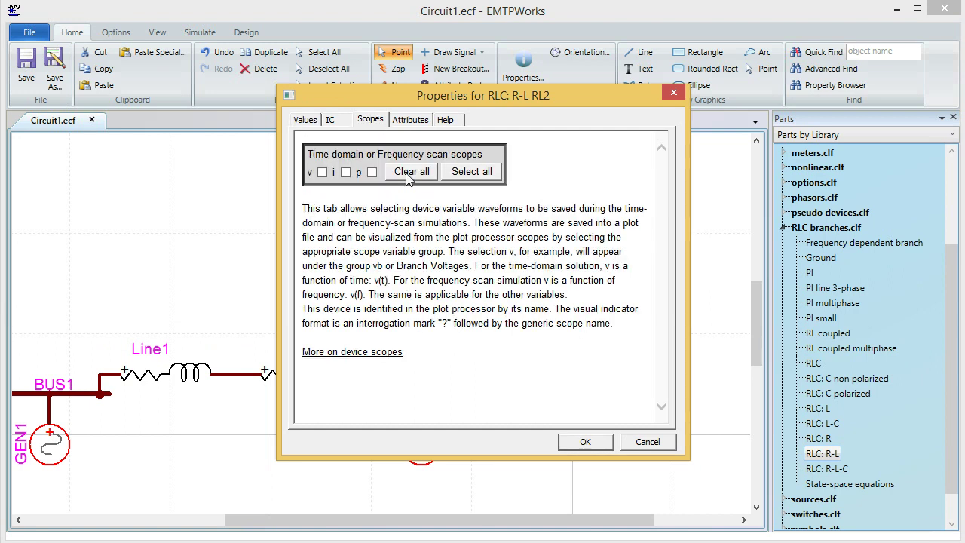
pyautogui.click(410, 119)
pyautogui.click(343, 225)
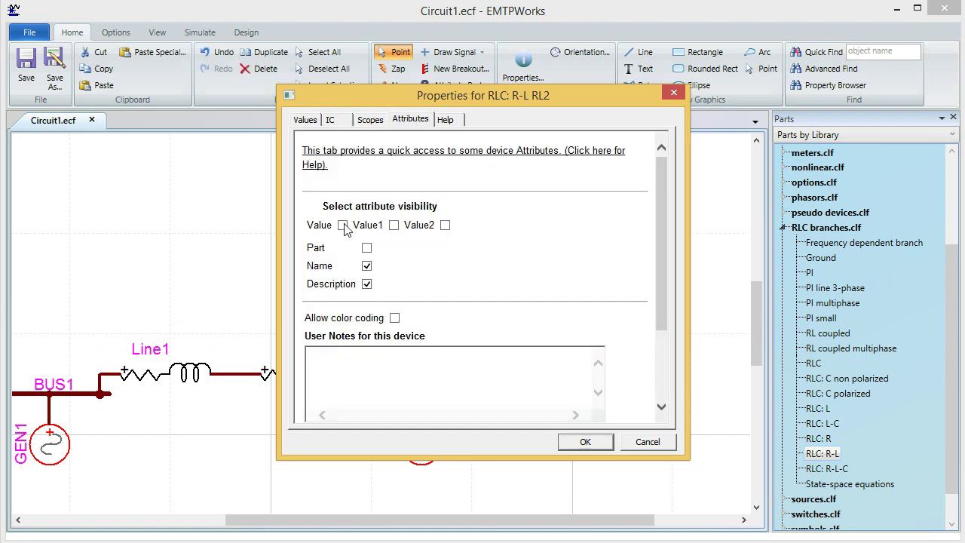
pyautogui.click(576, 445)
# - Rename the R-L branch RL2 as Line3
pyautogui.doubleClick(603, 329)
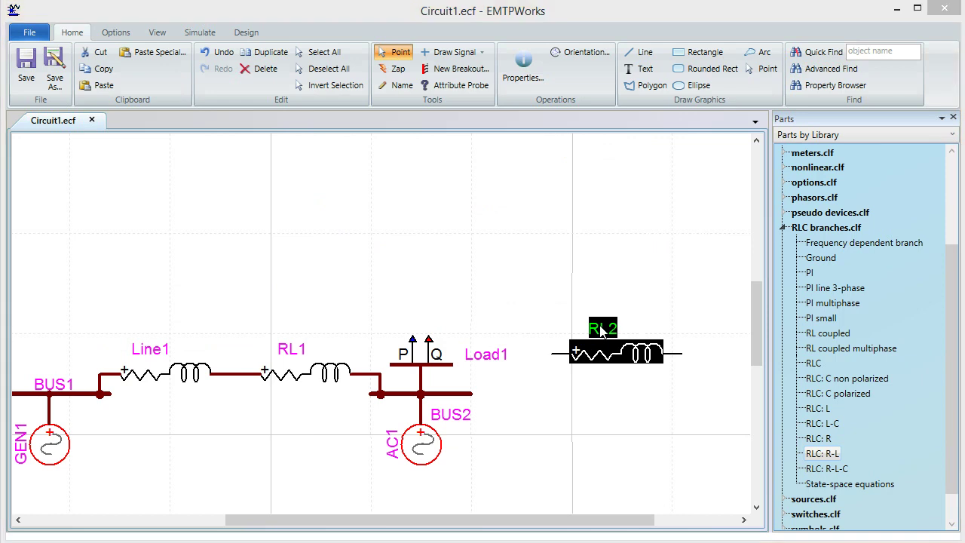
pyautogui.press('BackSpace')
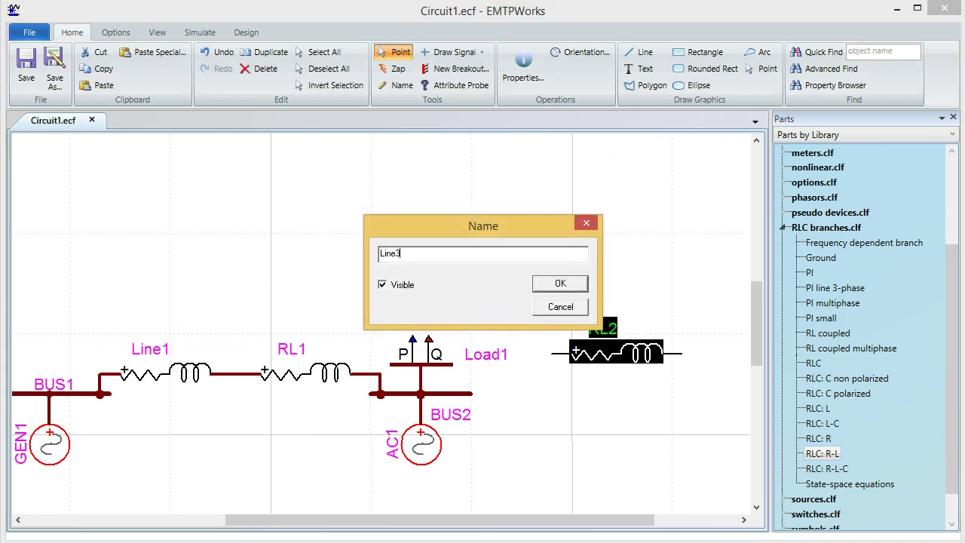
pyautogui.write('Line3')
pyautogui.click(561, 283)
# - Copy the Line3 branch and place the duplicate just above it
pyautogui.click(643, 355)
pyautogui.hotkey('ctrl', 'c')
pyautogui.click(616, 295)
pyautogui.hotkey('ctrl', 'v')
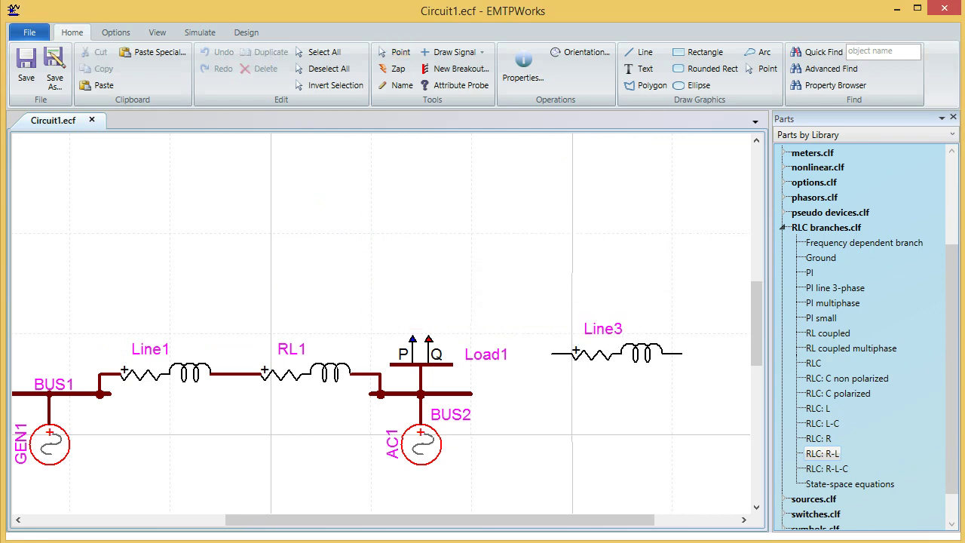
pyautogui.click(667, 282)
pyautogui.press('Escape')
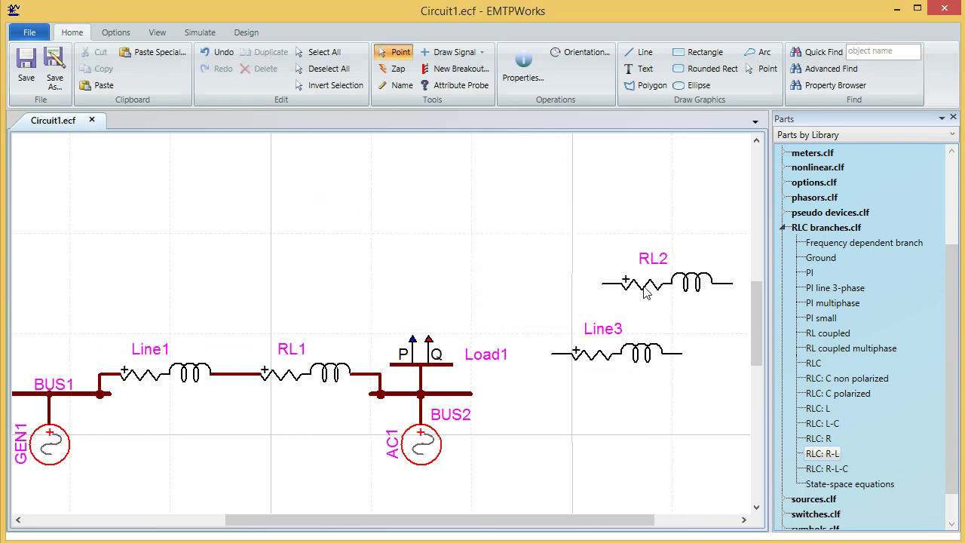
# - Rename the duplicated R-L branch above Line3 as RL3
pyautogui.click(655, 260)
pyautogui.doubleClick(656, 260)
pyautogui.click(437, 257)
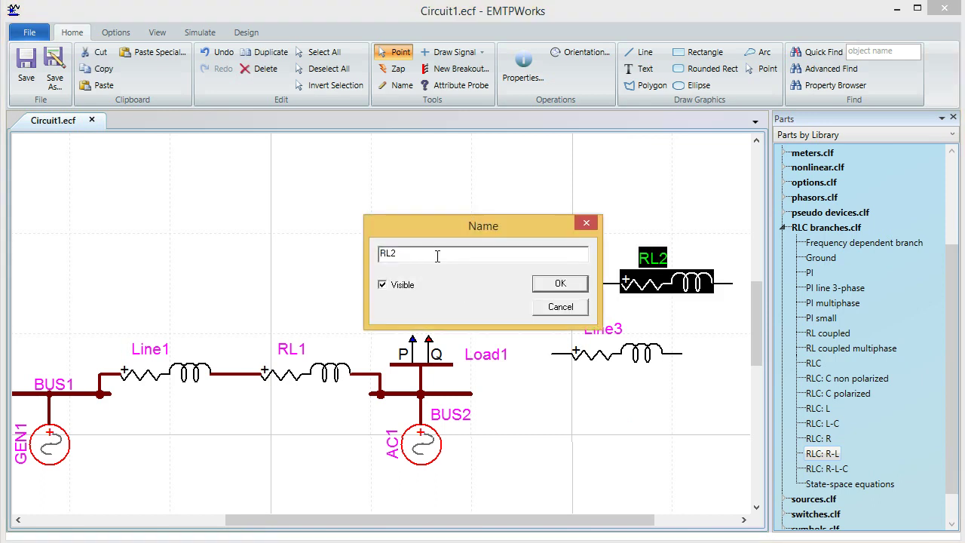
pyautogui.click(558, 283)
# - Move the Load1 label above its load and connect Line3 and RL3 in series between BUS2 and BUS3
pyautogui.moveTo(567, 527); pyautogui.dragTo(649, 527)
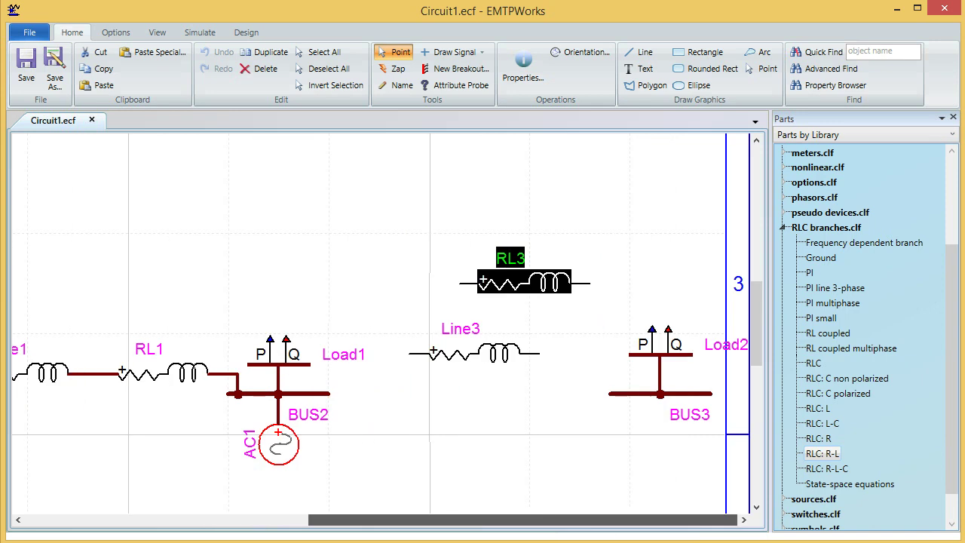
pyautogui.click(347, 360)
pyautogui.moveTo(346, 361); pyautogui.dragTo(307, 321)
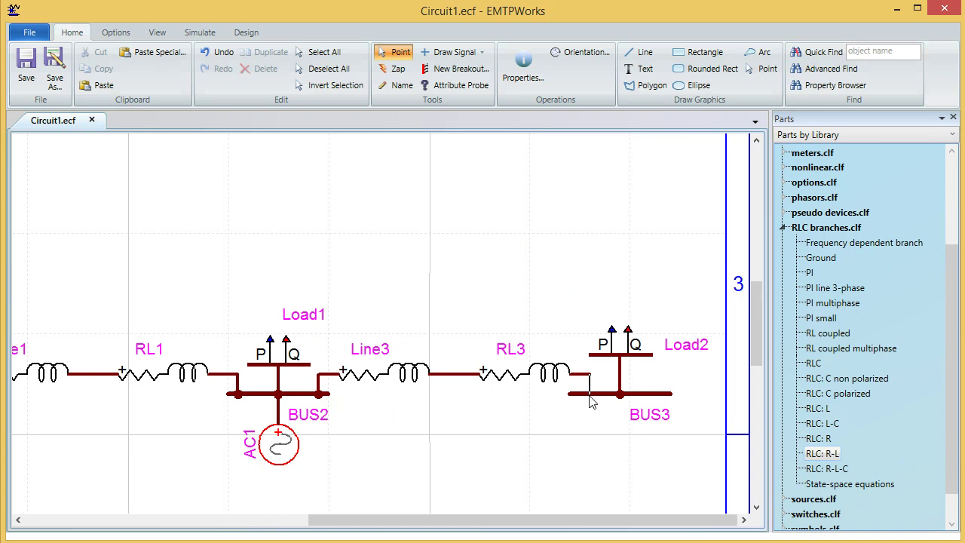
pyautogui.click(590, 394)
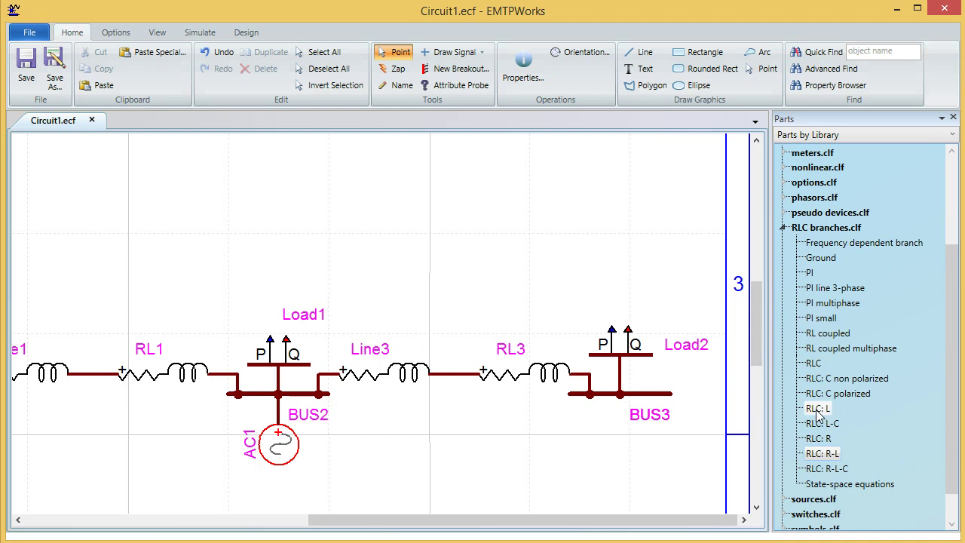
# - Place a trial RLC: L inductor above the RL3 branch and delete it
pyautogui.moveTo(820, 414); pyautogui.dragTo(541, 296)
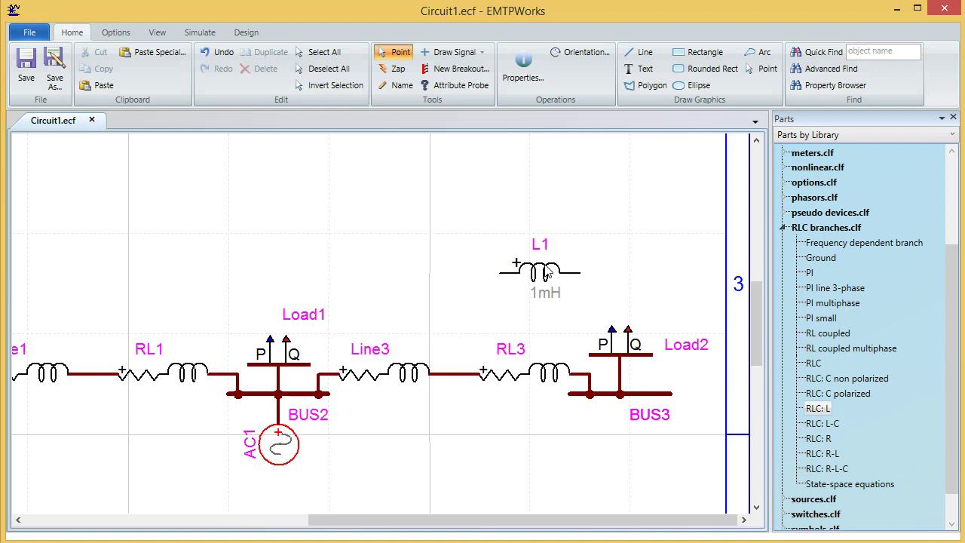
pyautogui.click(548, 273)
pyautogui.press('Delete')
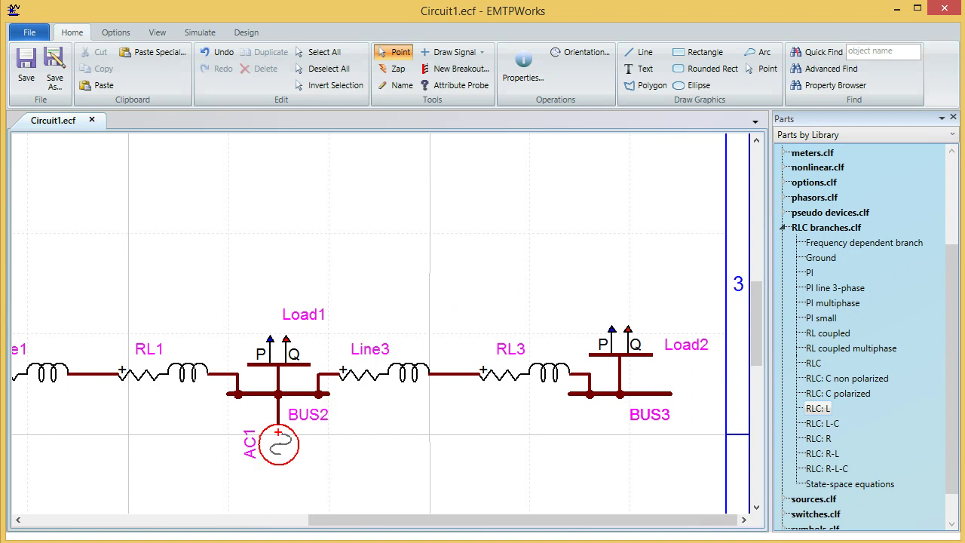
# - Open the 14_bus_Fault.ecf design alongside trial_14Bus.ecf
pyautogui.moveTo(372, 520); pyautogui.dragTo(237, 484)
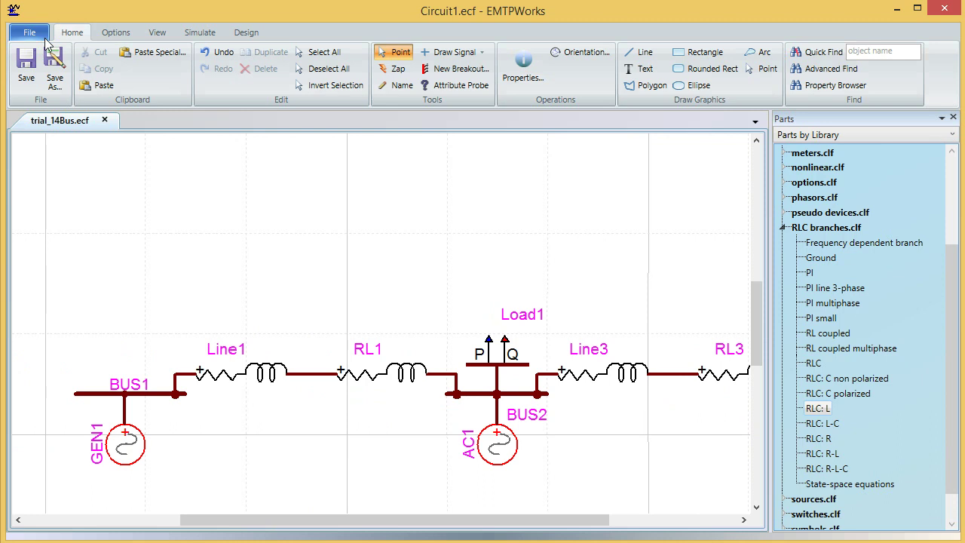
pyautogui.click(42, 37)
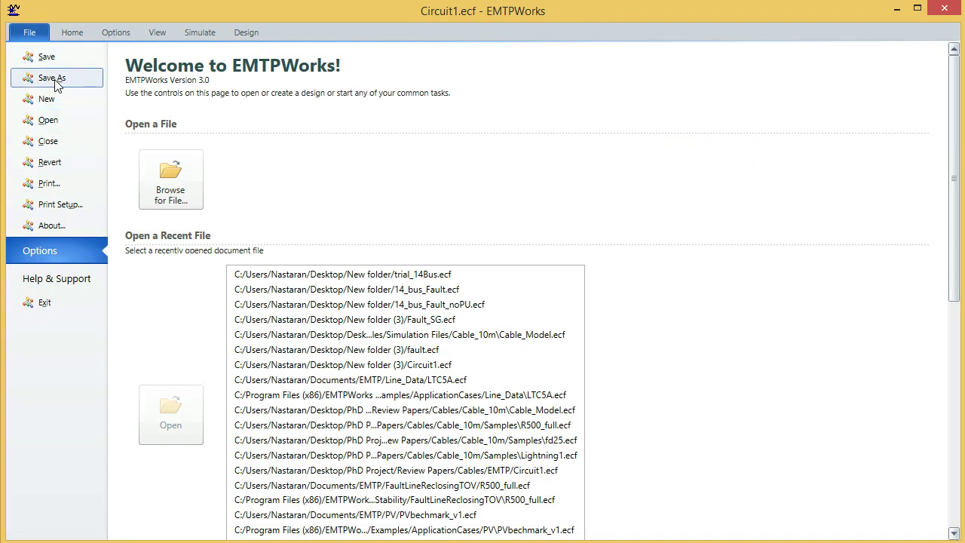
pyautogui.click(75, 127)
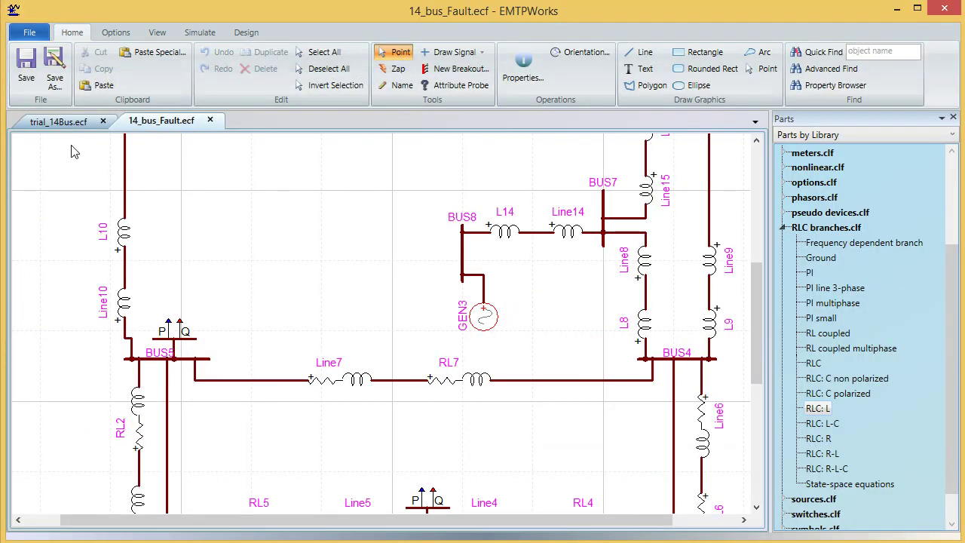
# - Look over the complete 14-bus network, ending at the grounded switch branch between Line3 and RL3
pyautogui.scroll(-5, 422, 223)
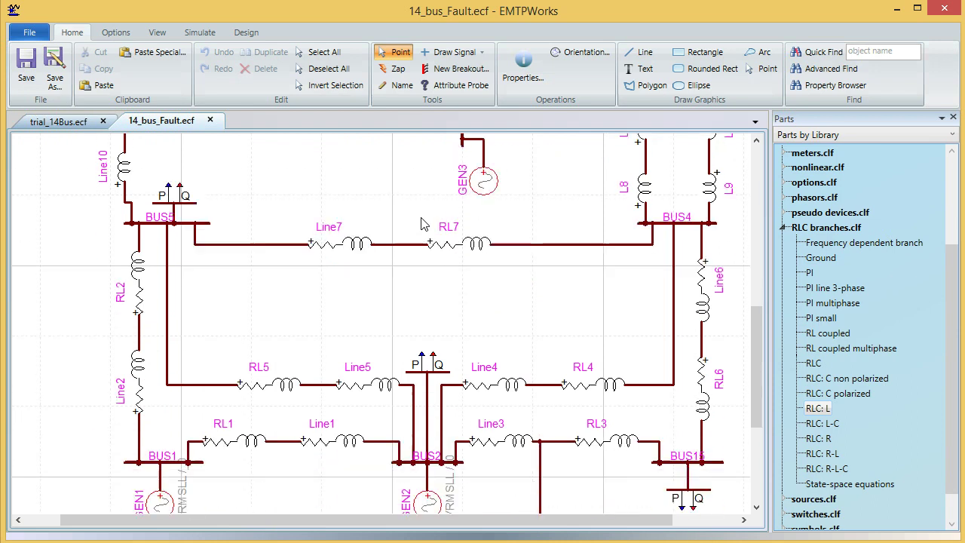
pyautogui.scroll(-3, 638, 450)
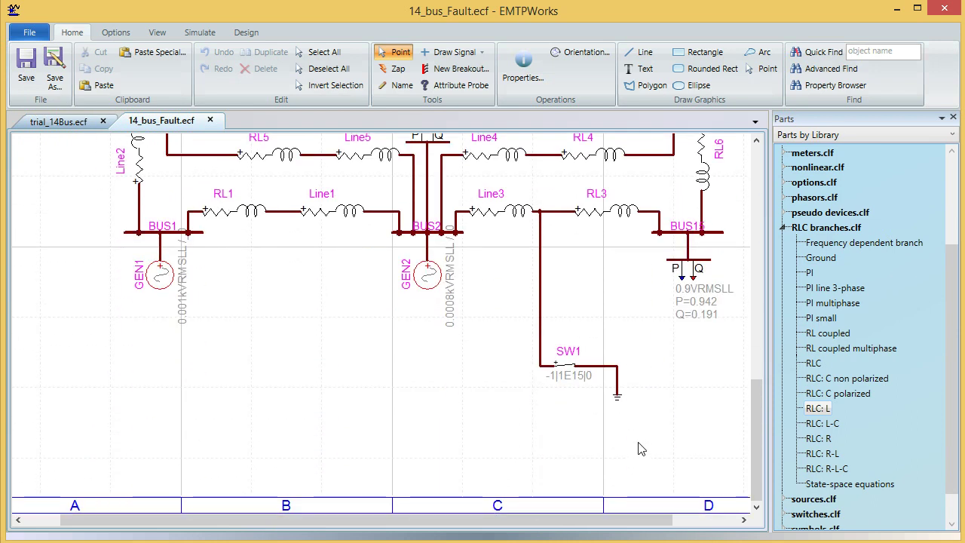
pyautogui.scroll(5, 639, 448)
pyautogui.scroll(10, 640, 445)
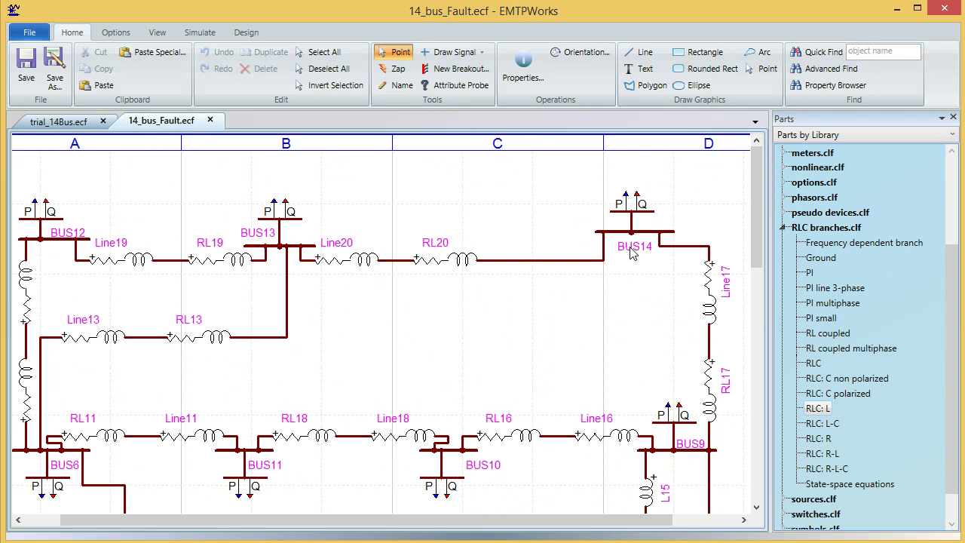
pyautogui.scroll(-3, 490, 359)
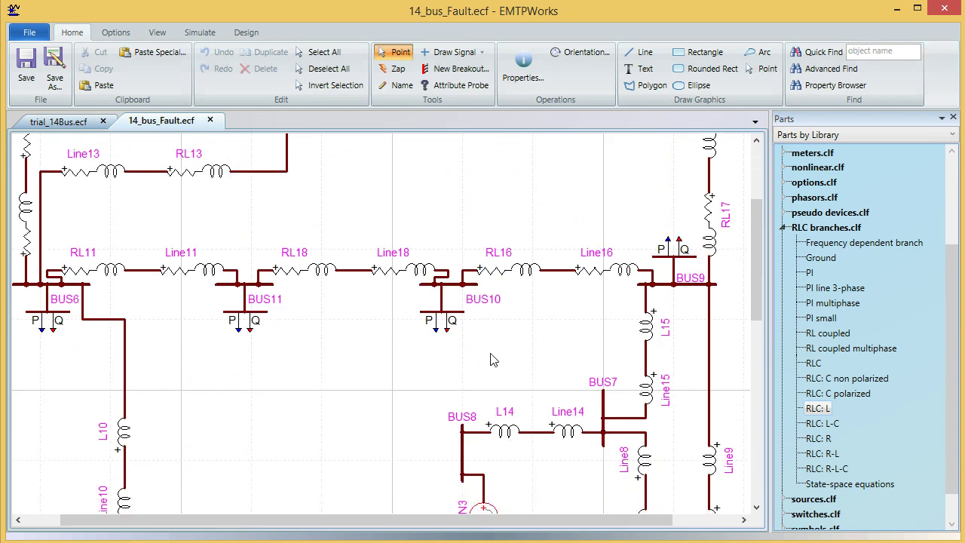
pyautogui.scroll(-10, 490, 360)
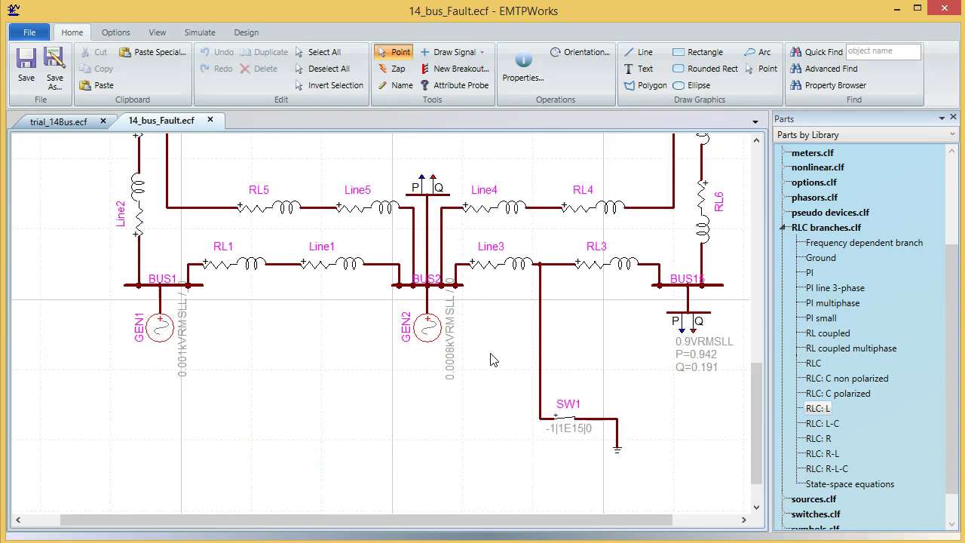
pyautogui.click(570, 427)
pyautogui.click(627, 321)
pyautogui.click(540, 330)
pyautogui.click(591, 358)
# - Delete the wires, switch SW1 and ground symbol of the fault branch between Line3 and RL3
pyautogui.click(396, 69)
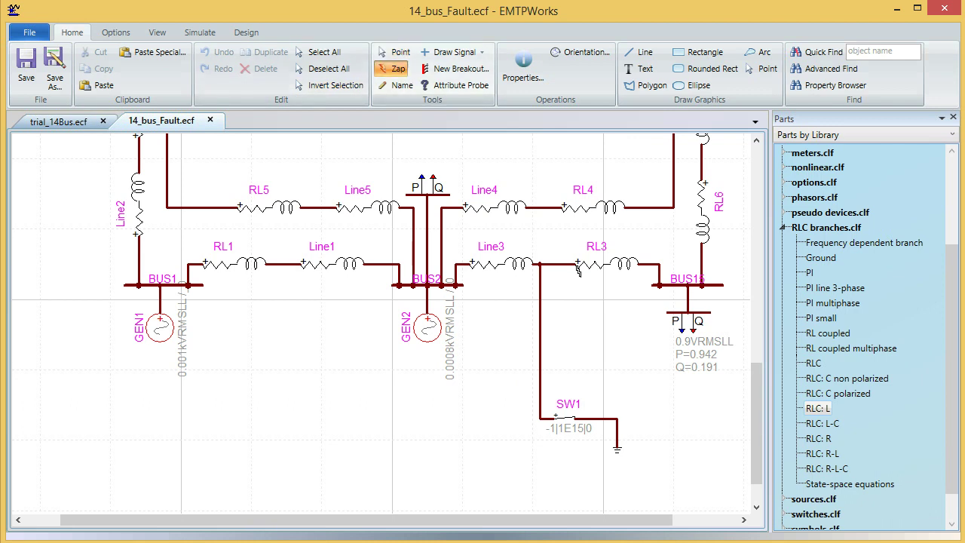
pyautogui.click(540, 313)
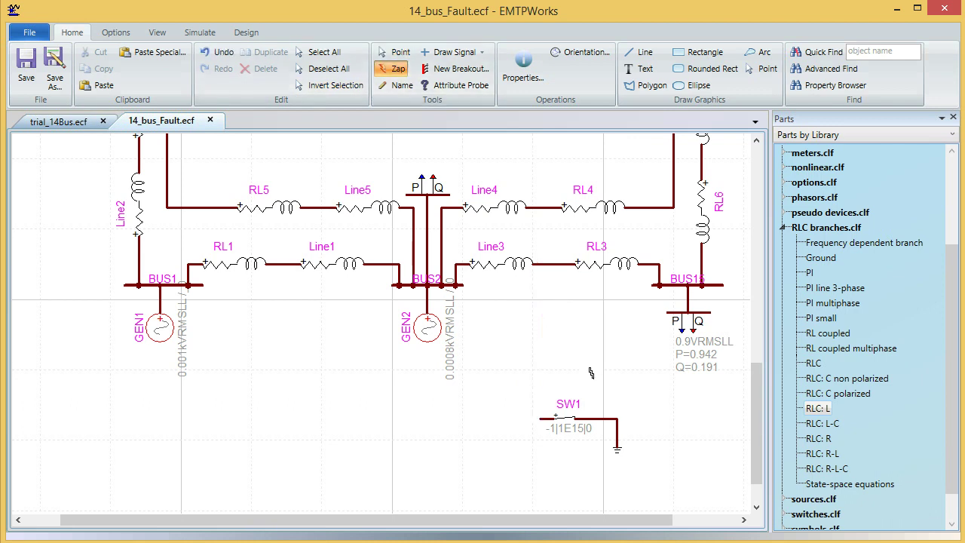
pyautogui.click(592, 416)
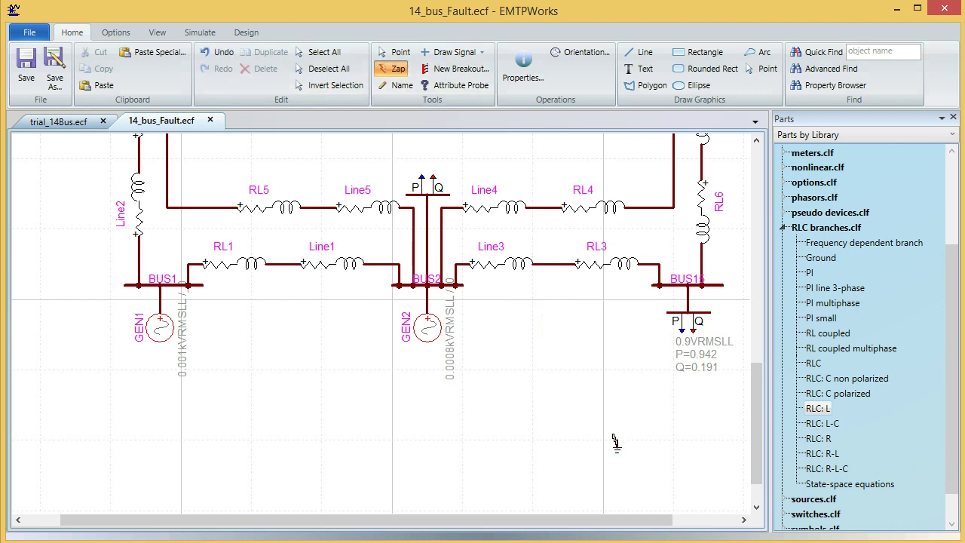
pyautogui.press('Escape')
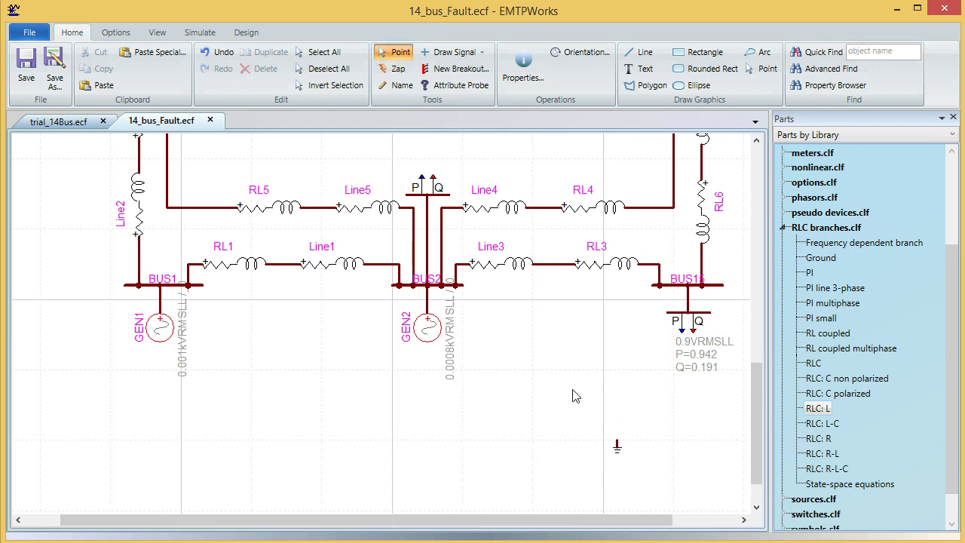
pyautogui.moveTo(669, 487); pyautogui.dragTo(585, 414)
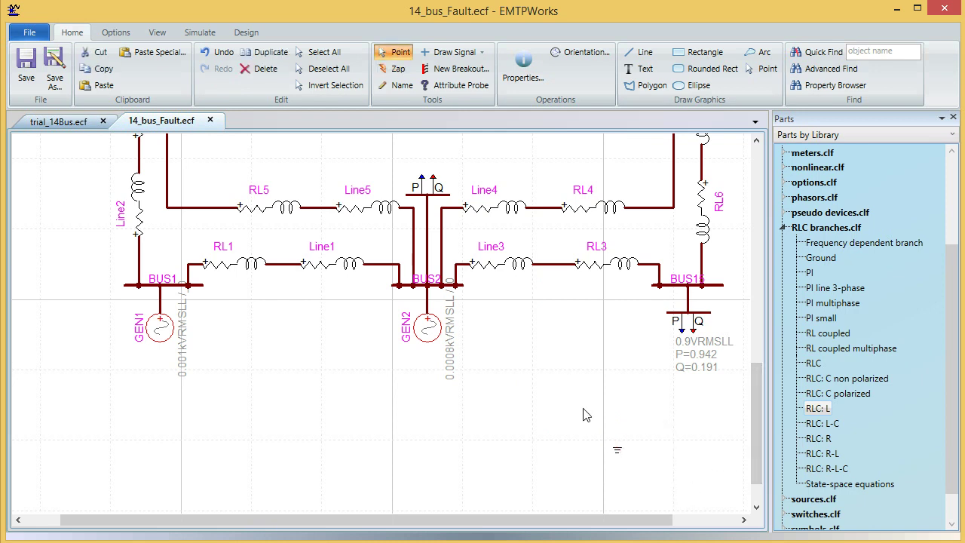
pyautogui.press('Delete')
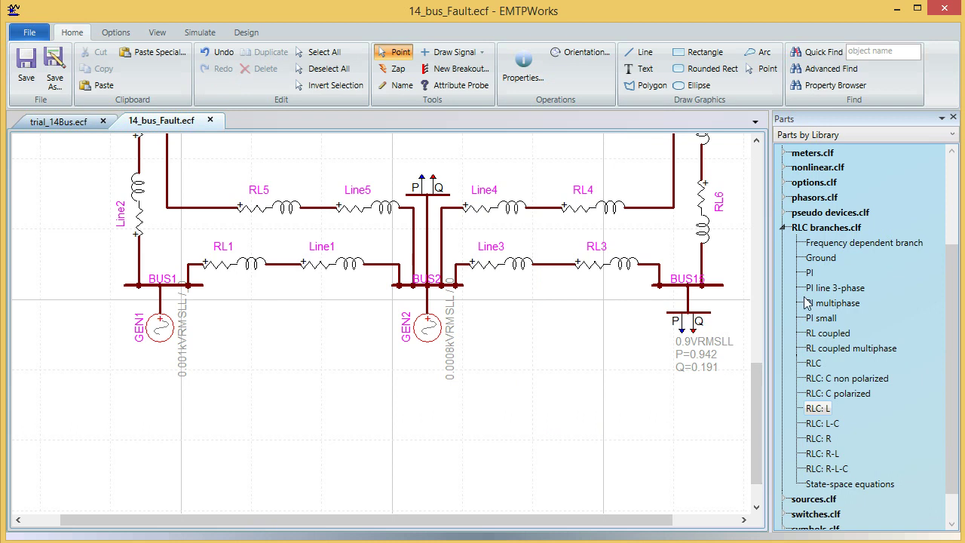
# - Place an Ideal switch from switches.clf below the Line3–RL3 connection
pyautogui.click(782, 228)
pyautogui.click(783, 395)
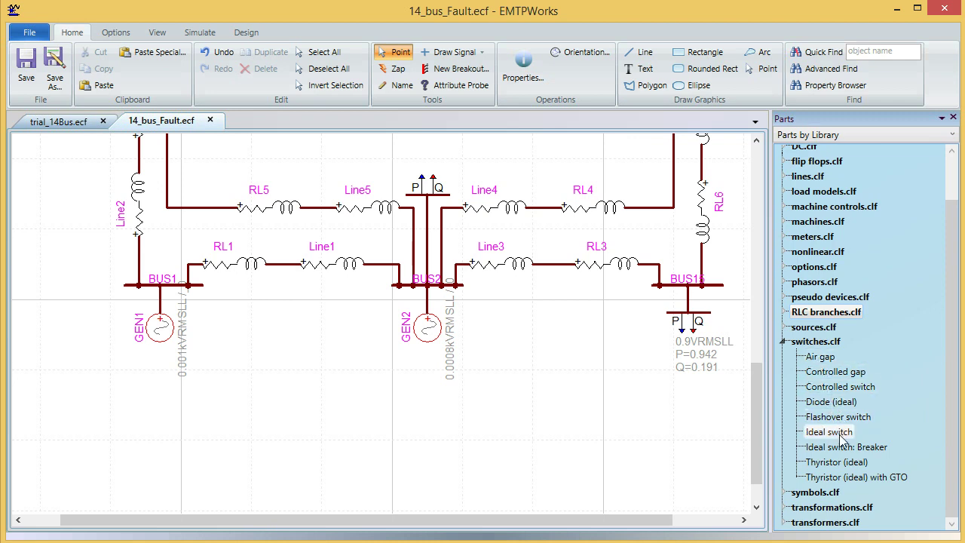
pyautogui.moveTo(832, 434); pyautogui.dragTo(560, 419)
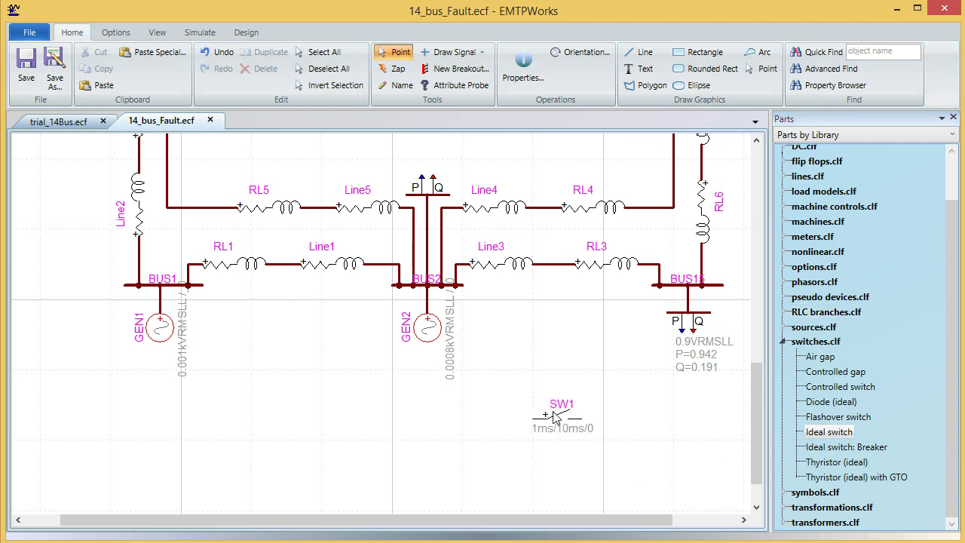
pyautogui.moveTo(560, 419); pyautogui.dragTo(581, 388)
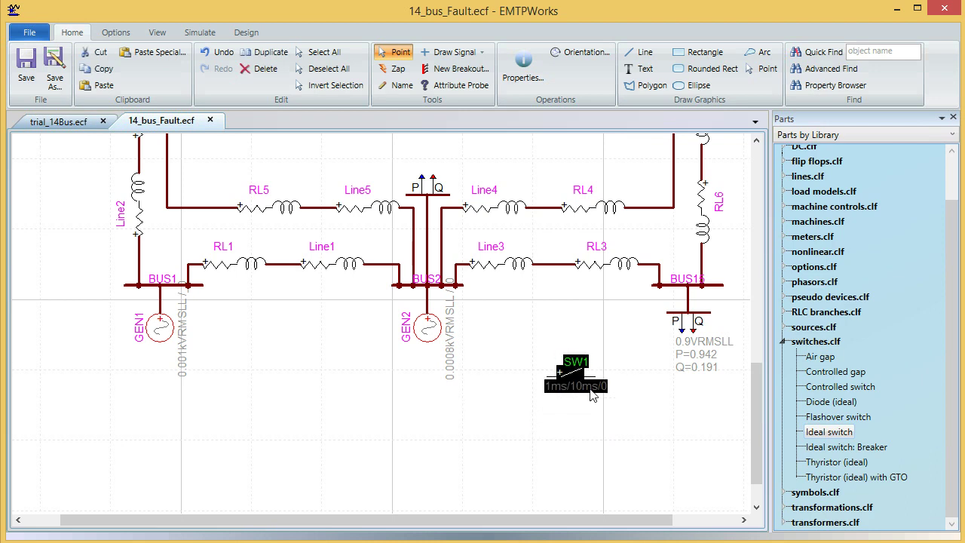
# - Place a Ground symbol from sources.clf just below the ideal switch SW1
pyautogui.click(779, 341)
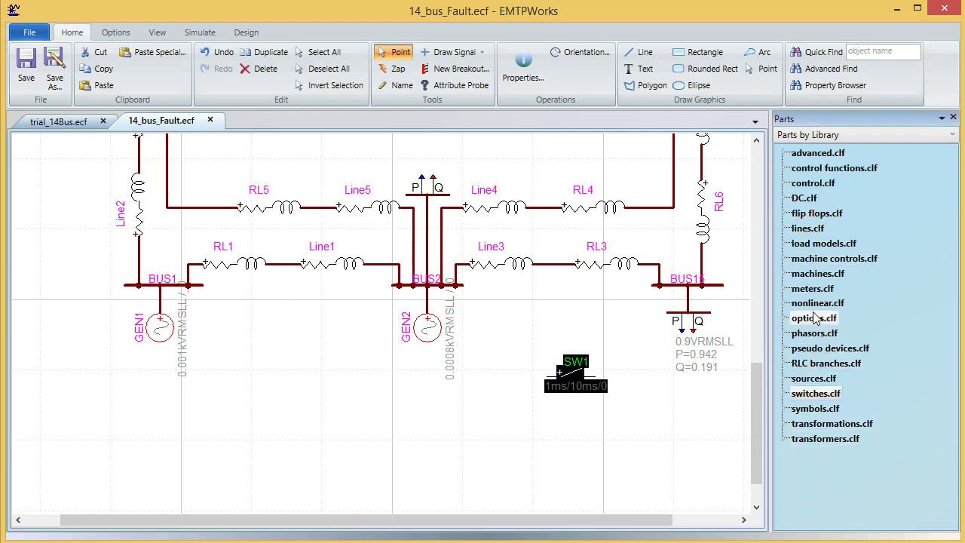
pyautogui.doubleClick(810, 378)
pyautogui.scroll(-2, 856, 426)
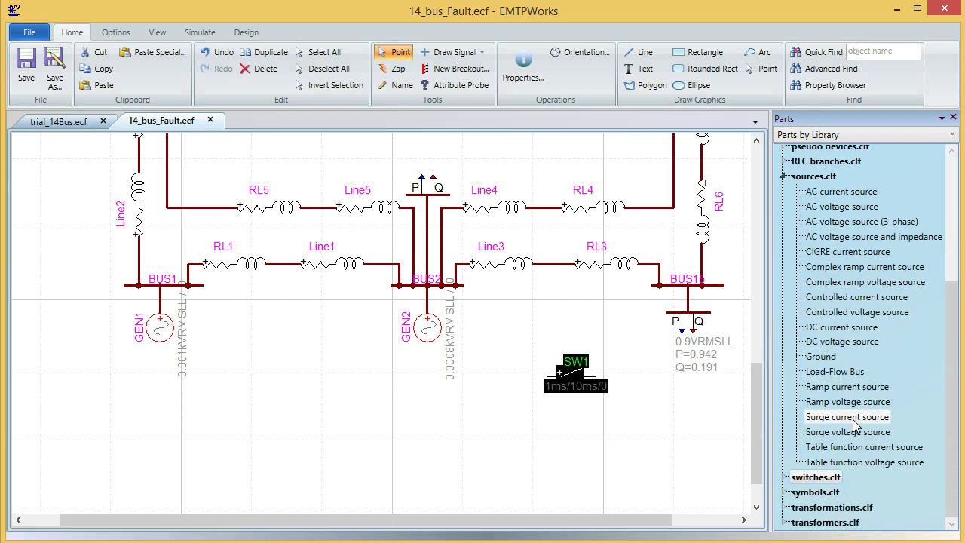
pyautogui.moveTo(822, 357); pyautogui.dragTo(612, 428)
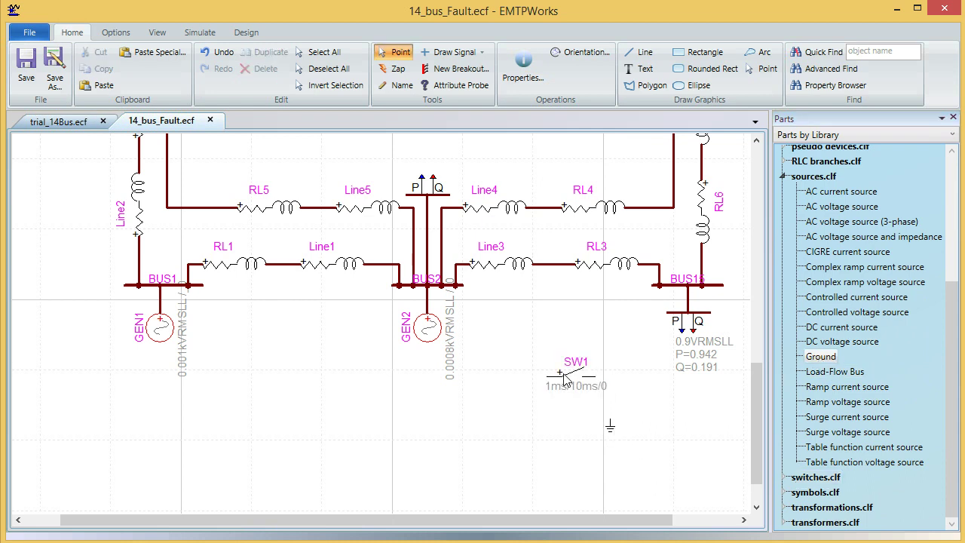
# - Check SW1's closing and opening time settings, and wire the switch to the ground symbol
pyautogui.doubleClick(586, 377)
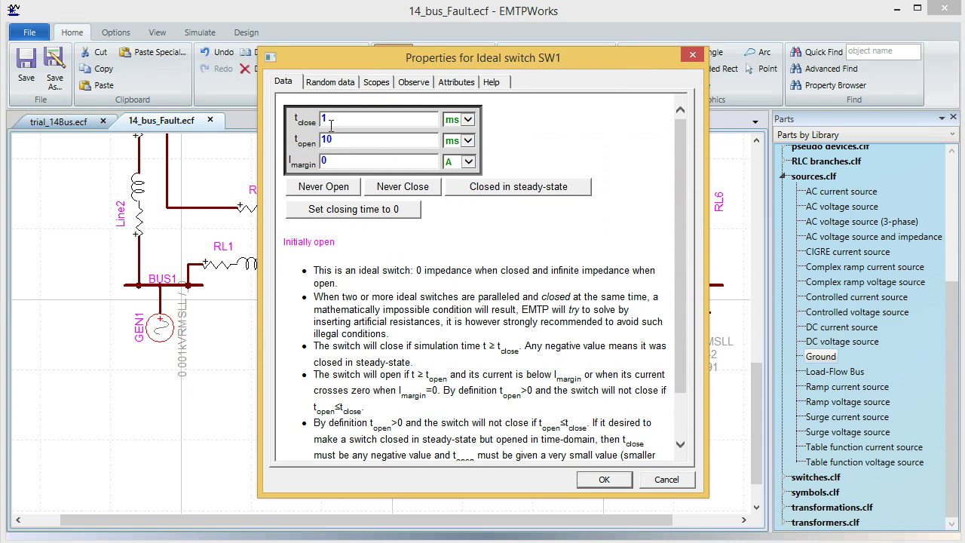
pyautogui.click(692, 55)
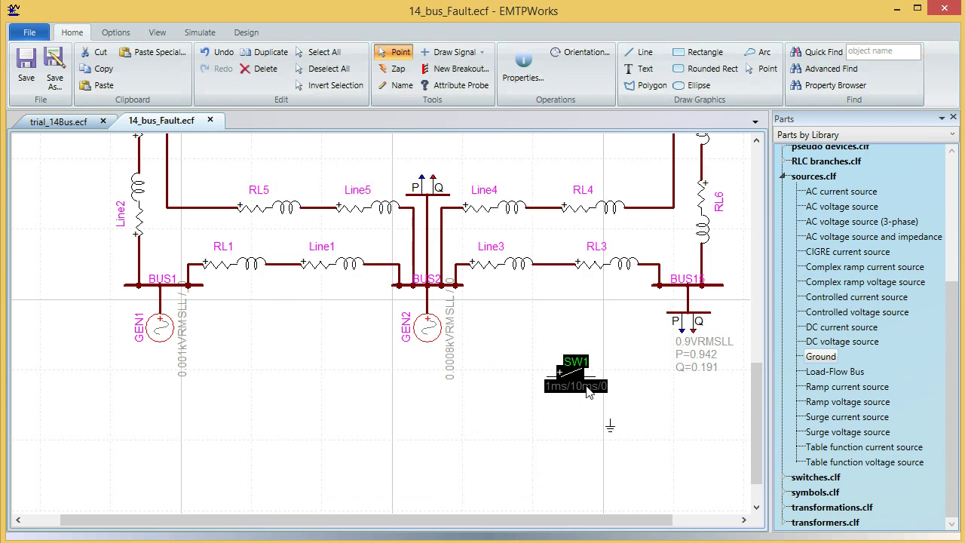
pyautogui.click(622, 360)
pyautogui.moveTo(529, 413); pyautogui.dragTo(638, 350)
pyautogui.click(567, 422)
pyautogui.moveTo(595, 383); pyautogui.dragTo(610, 424)
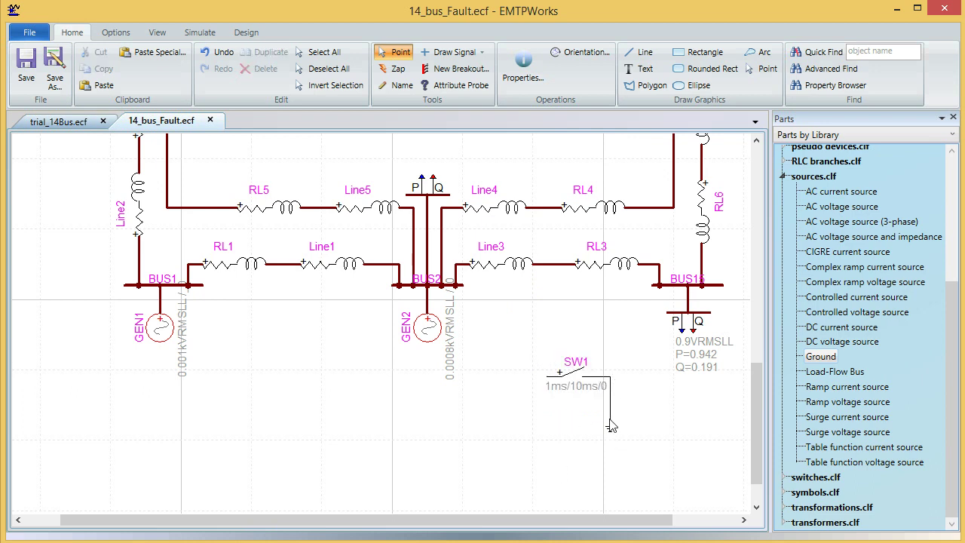
# - Set ideal switch SW1 to close at 16 ms and never open
pyautogui.doubleClick(588, 375)
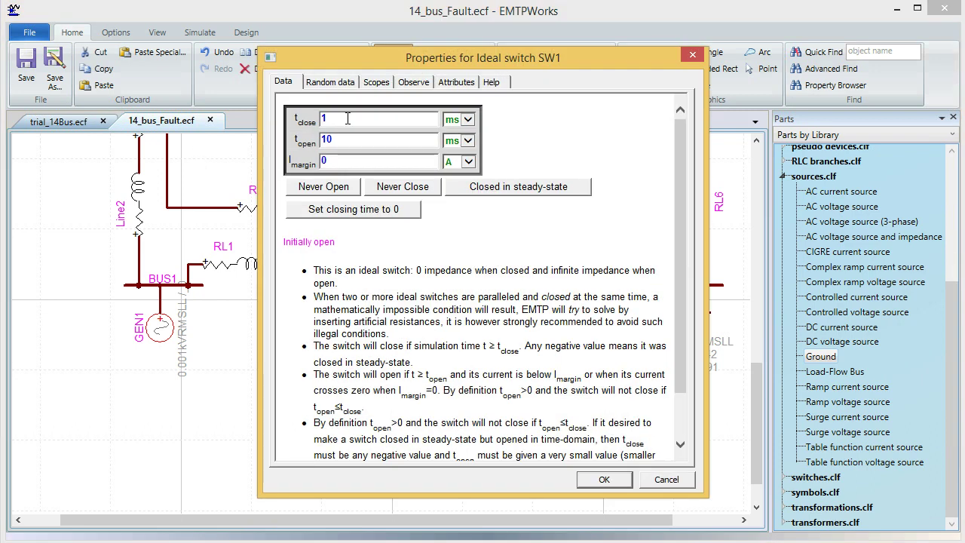
pyautogui.doubleClick(348, 120)
pyautogui.click(366, 141)
pyautogui.click(337, 187)
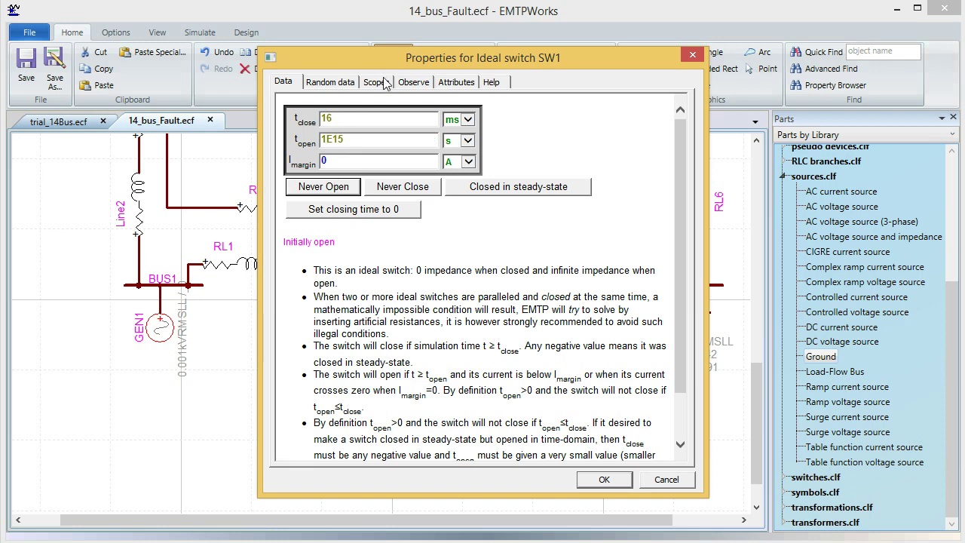
pyautogui.click(603, 479)
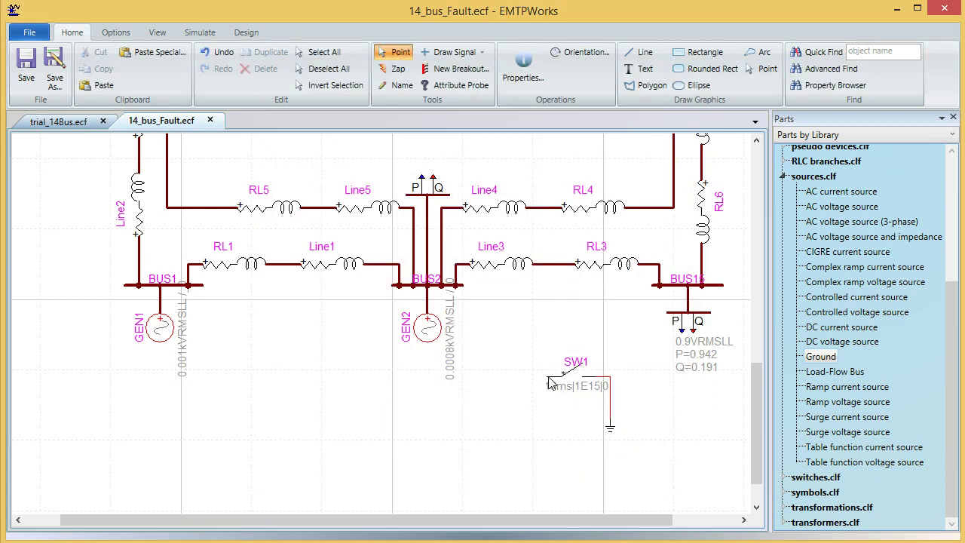
# - Wire SW1's free terminal to the Line3–RL3 connection and check the switch's timing settings for phases A, B and C
pyautogui.moveTo(549, 383); pyautogui.dragTo(547, 264)
pyautogui.doubleClick(562, 380)
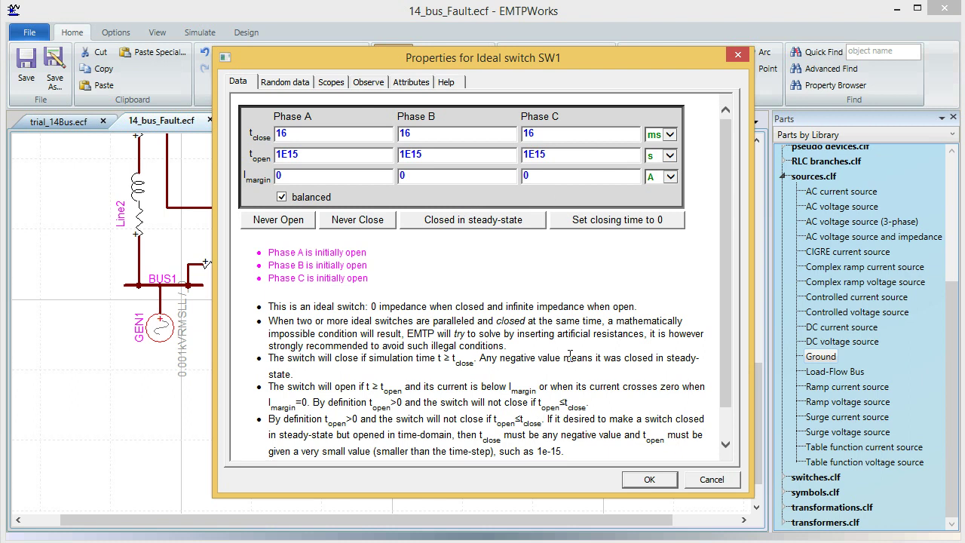
pyautogui.click(647, 480)
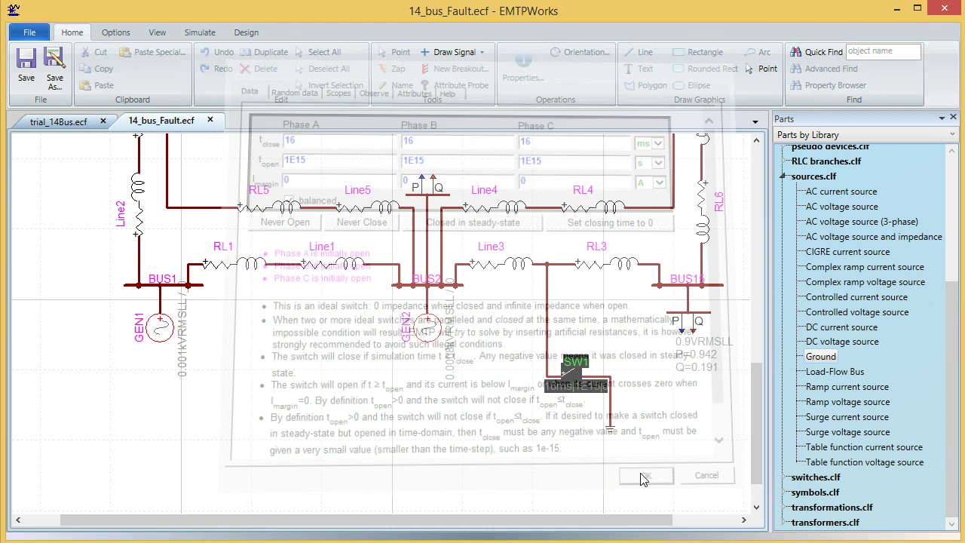
# - Enable the phase A current scope on the Line2 RL branch
pyautogui.scroll(1, 304, 360)
pyautogui.scroll(3, 304, 359)
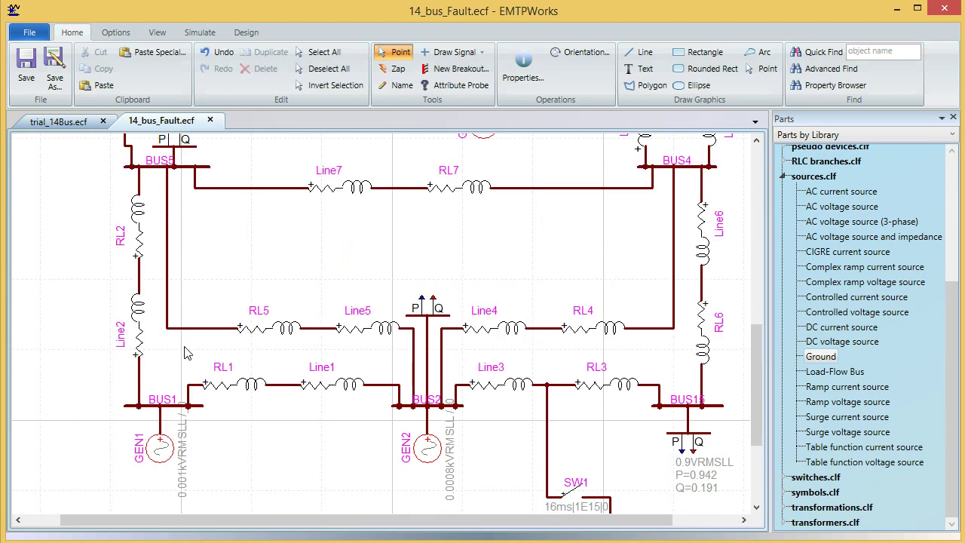
pyautogui.doubleClick(138, 316)
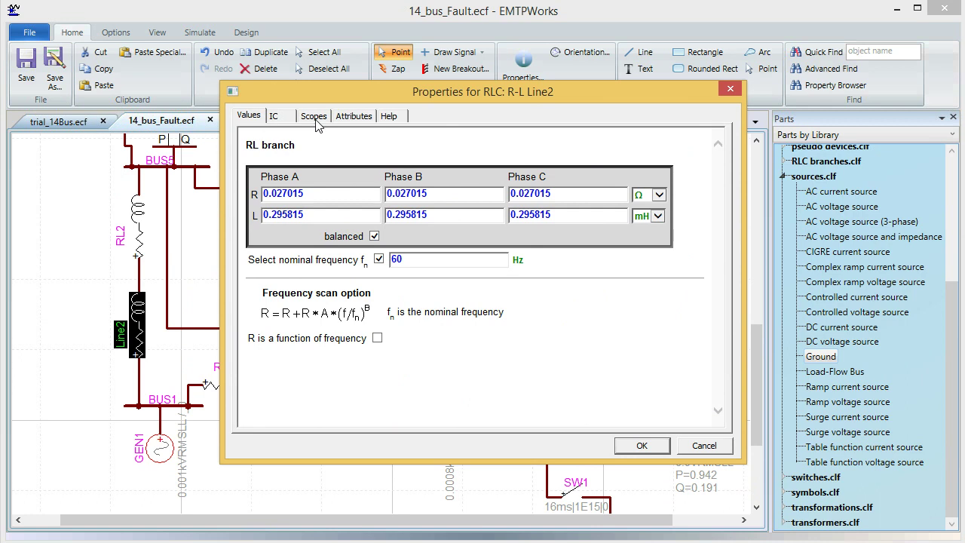
pyautogui.click(315, 117)
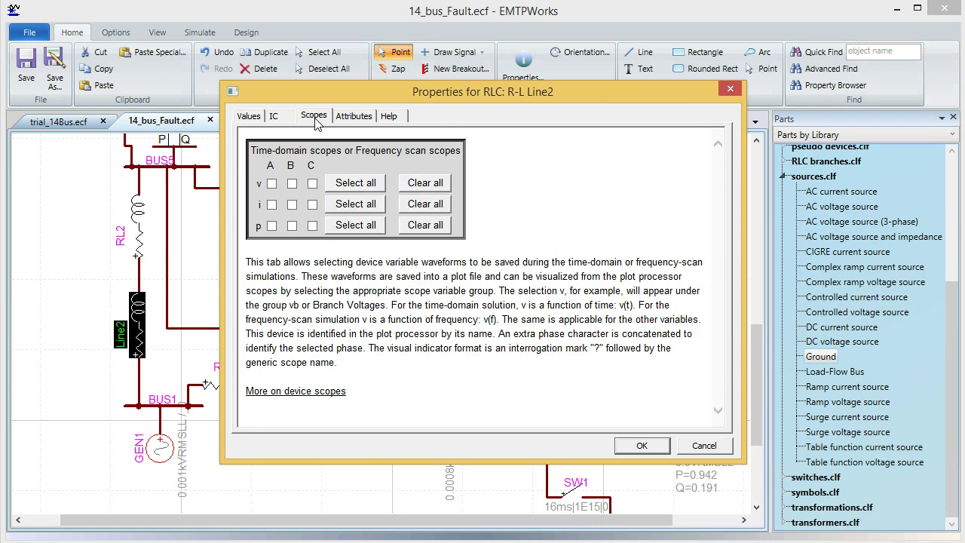
pyautogui.click(271, 204)
pyautogui.click(642, 446)
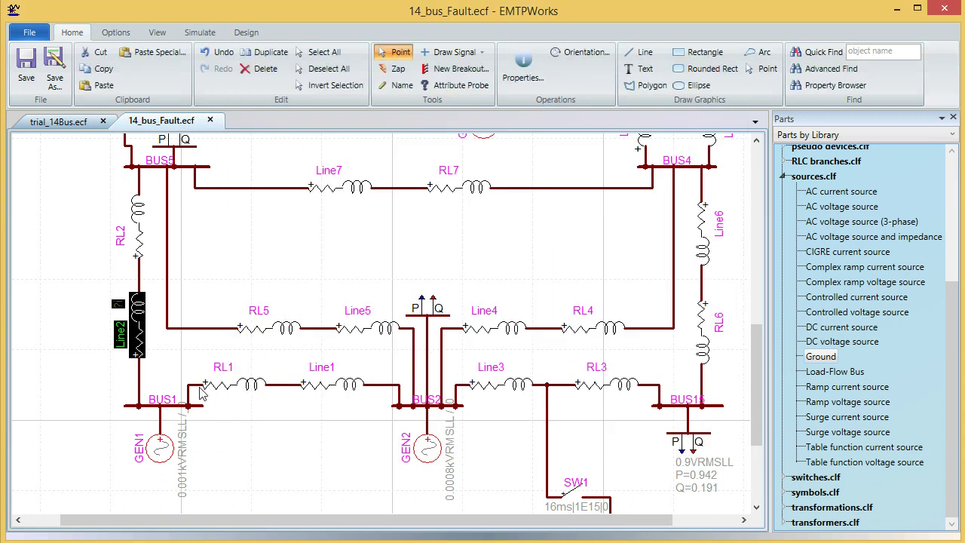
# - Enable the phase A voltage scope on the three-phase source GEN1
pyautogui.doubleClick(161, 445)
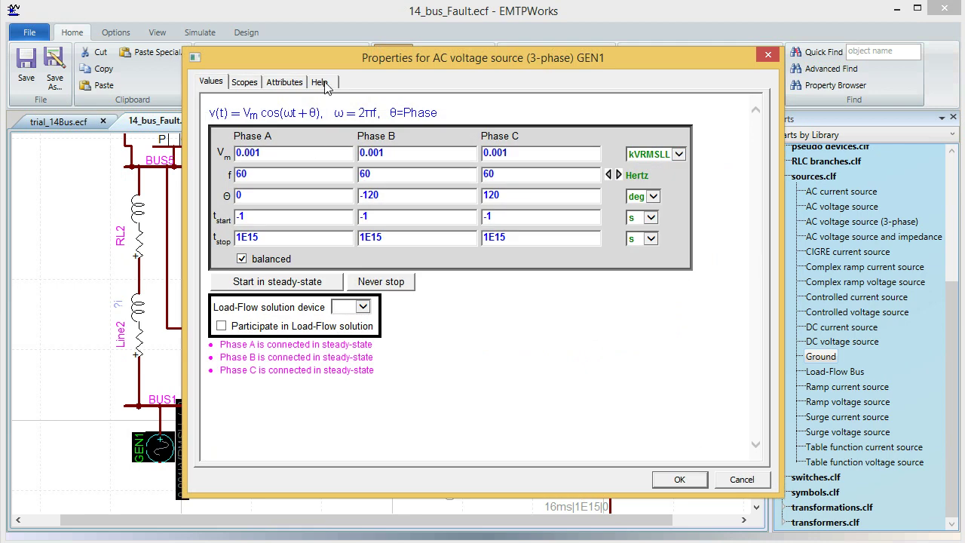
pyautogui.click(252, 83)
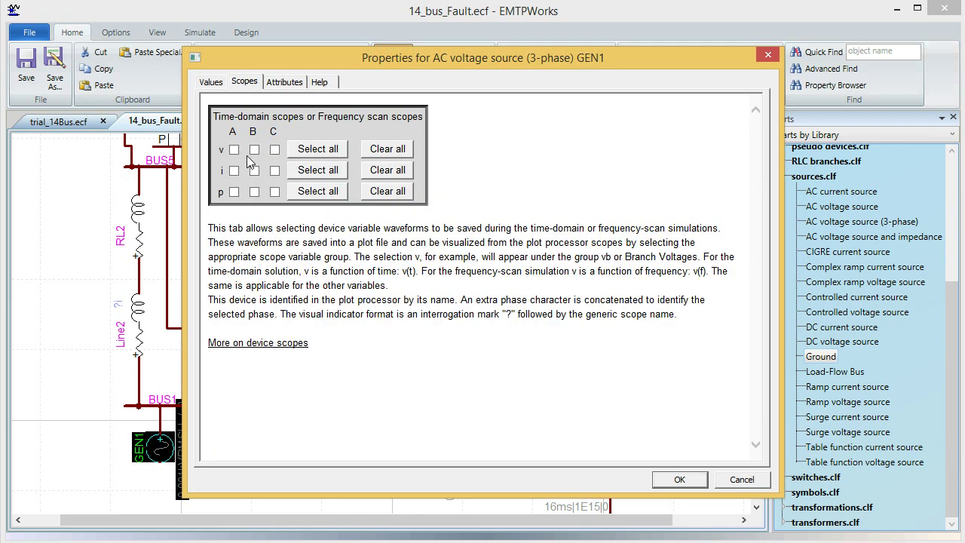
pyautogui.click(679, 479)
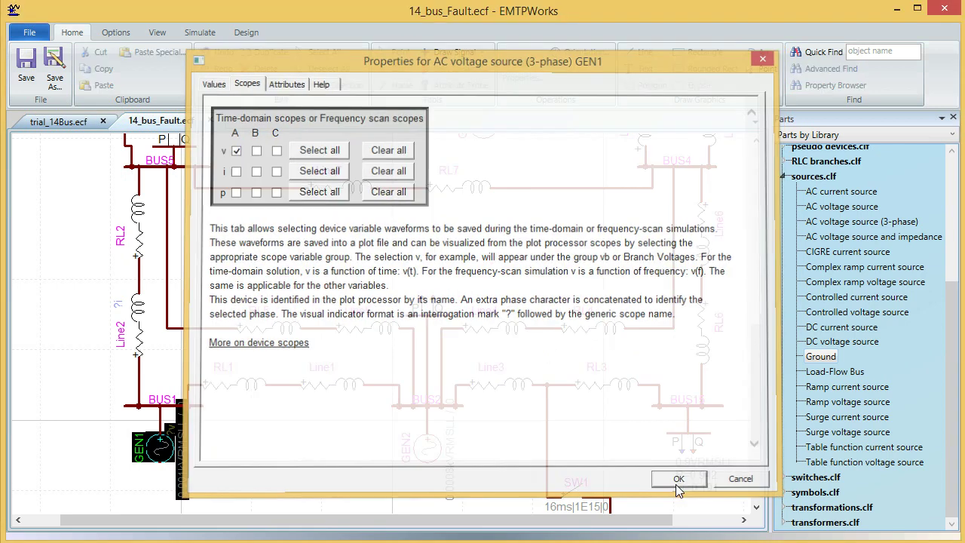
pyautogui.scroll(5, 287, 447)
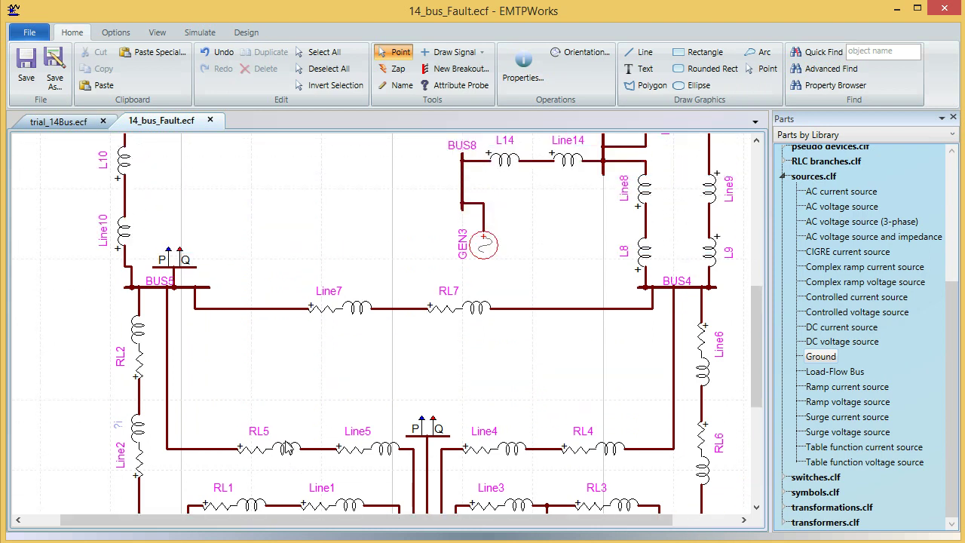
pyautogui.scroll(3, 226, 327)
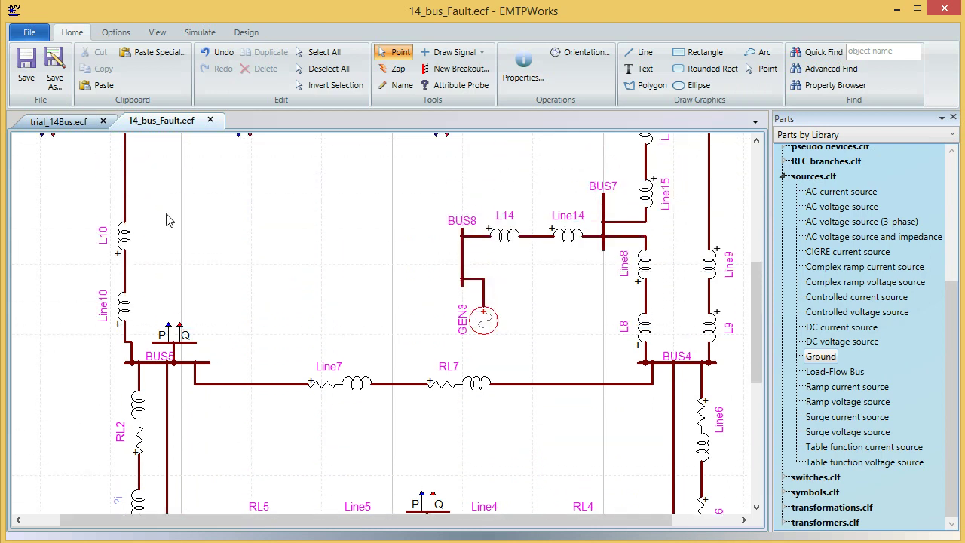
pyautogui.scroll(6, 446, 348)
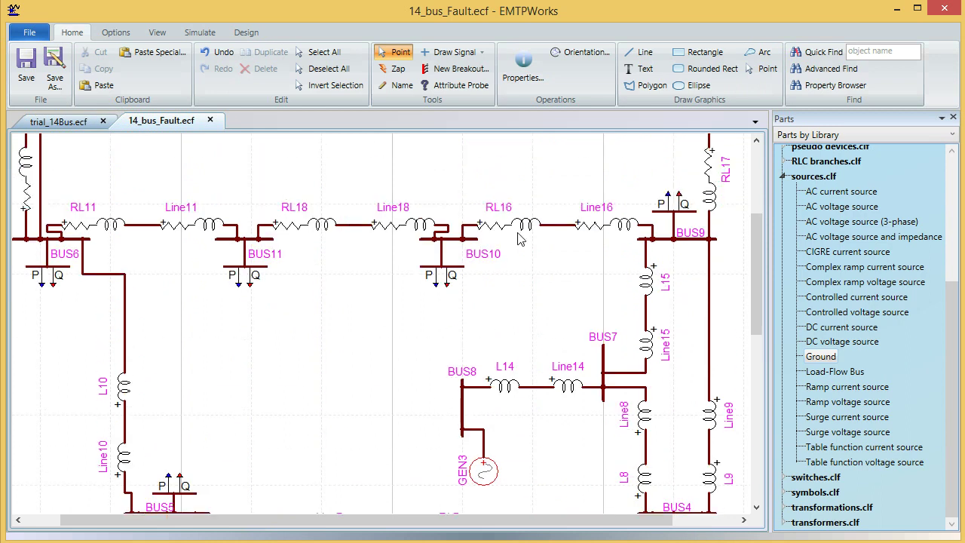
pyautogui.scroll(-16, 566, 379)
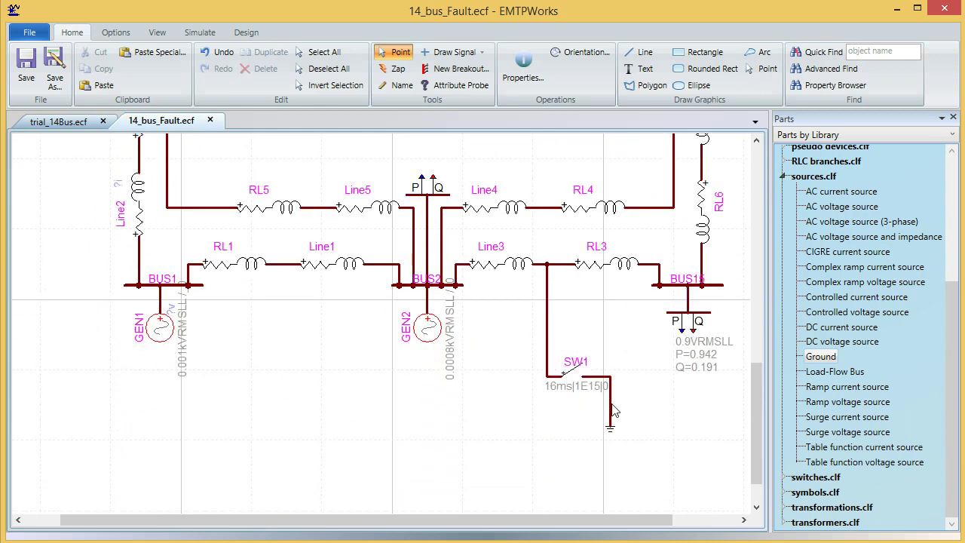
# - Set the time-domain simulation time tmax to 32 ms in the simulation options
pyautogui.click(201, 34)
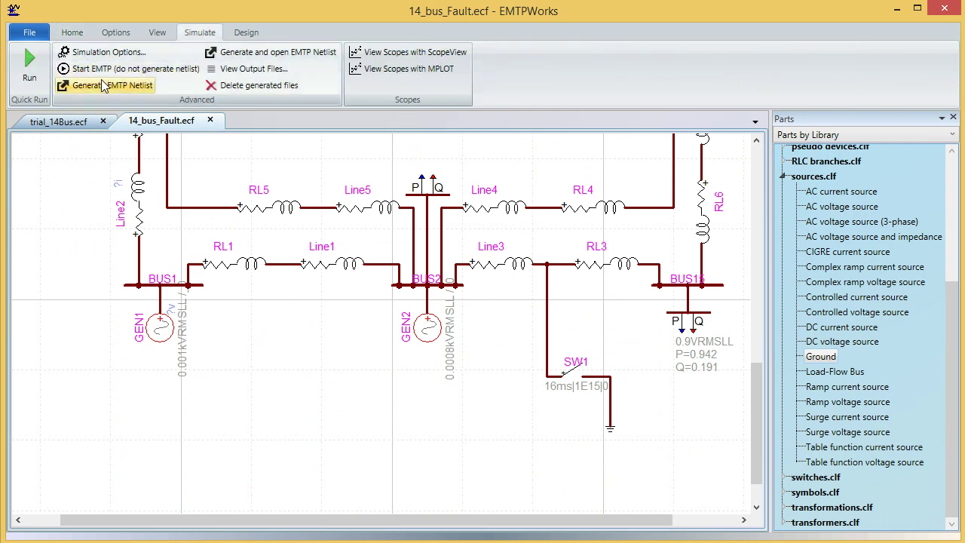
pyautogui.click(113, 52)
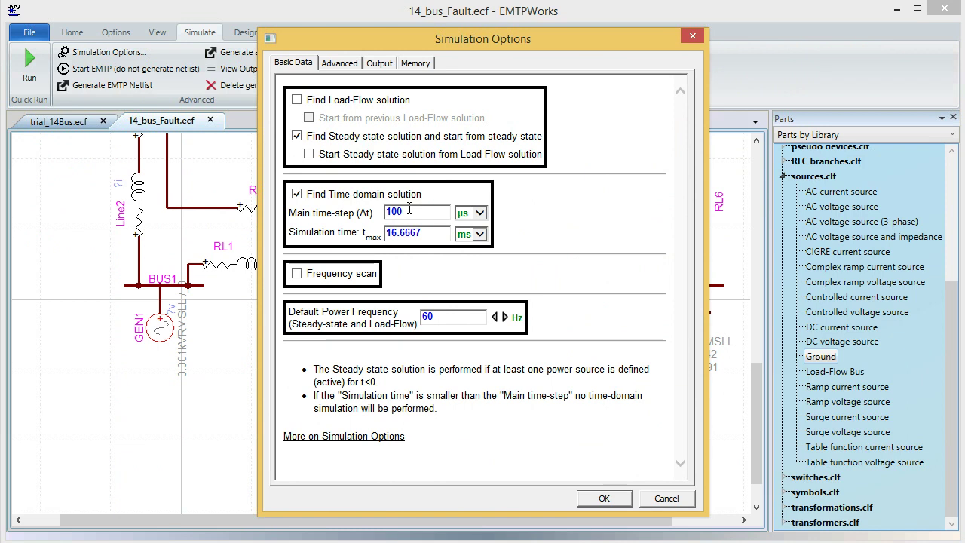
pyautogui.click(426, 232)
pyautogui.moveTo(422, 232); pyautogui.dragTo(377, 239)
pyautogui.write('32')
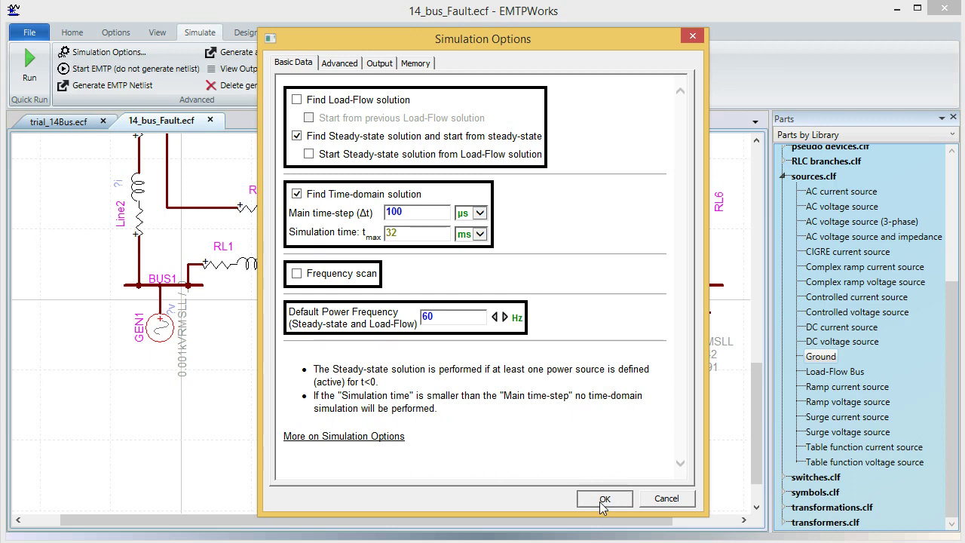
pyautogui.click(603, 499)
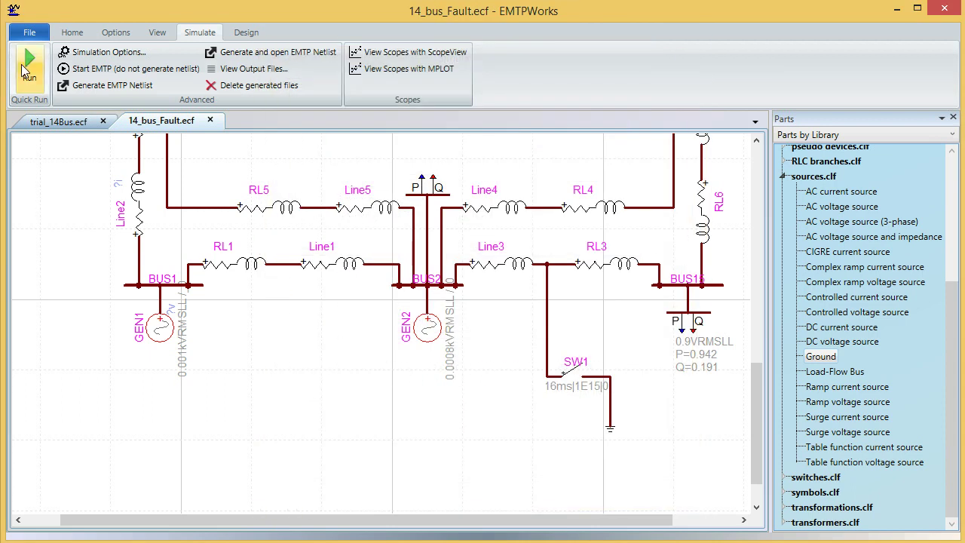
# - Run the simulation of the fault circuit and open its scope results in ScopeView
pyautogui.click(28, 68)
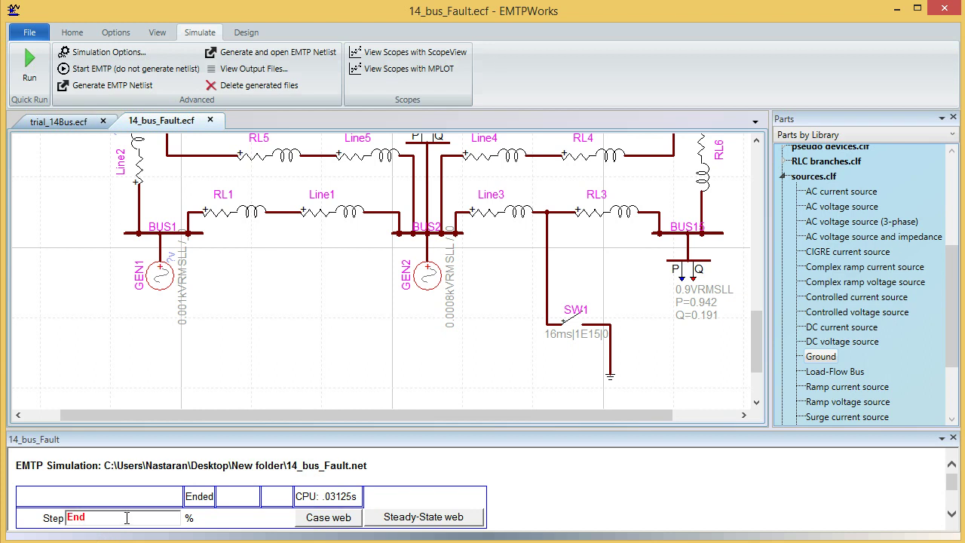
pyautogui.scroll(2, 477, 259)
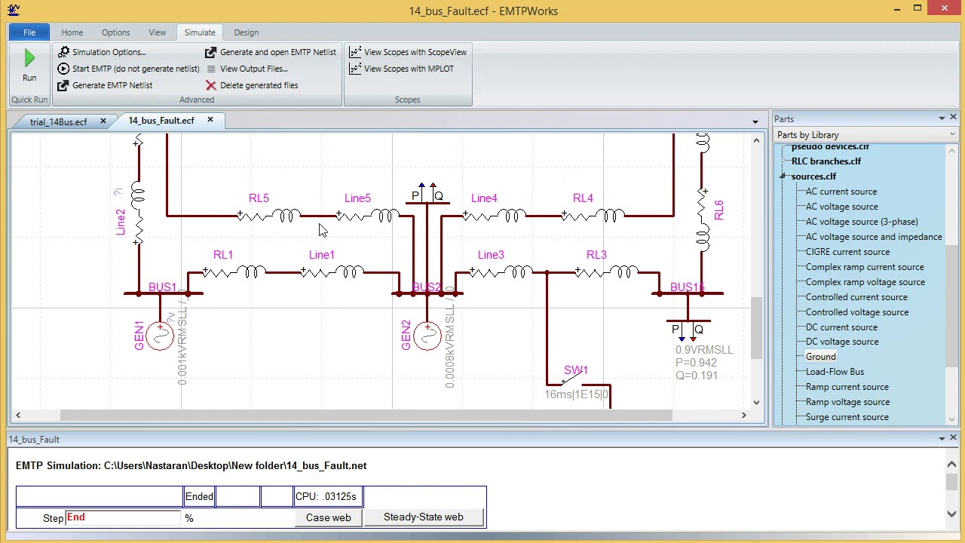
pyautogui.scroll(-2, 348, 317)
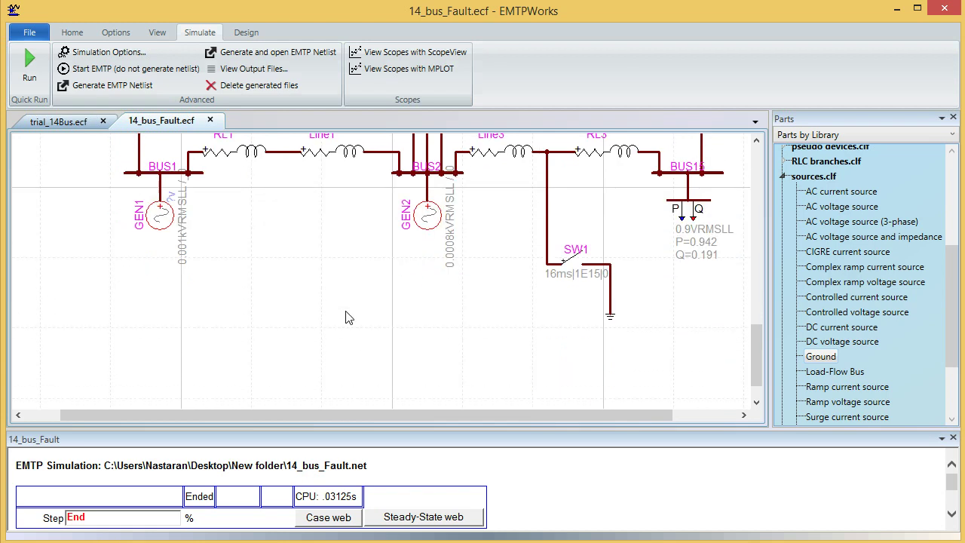
pyautogui.click(424, 52)
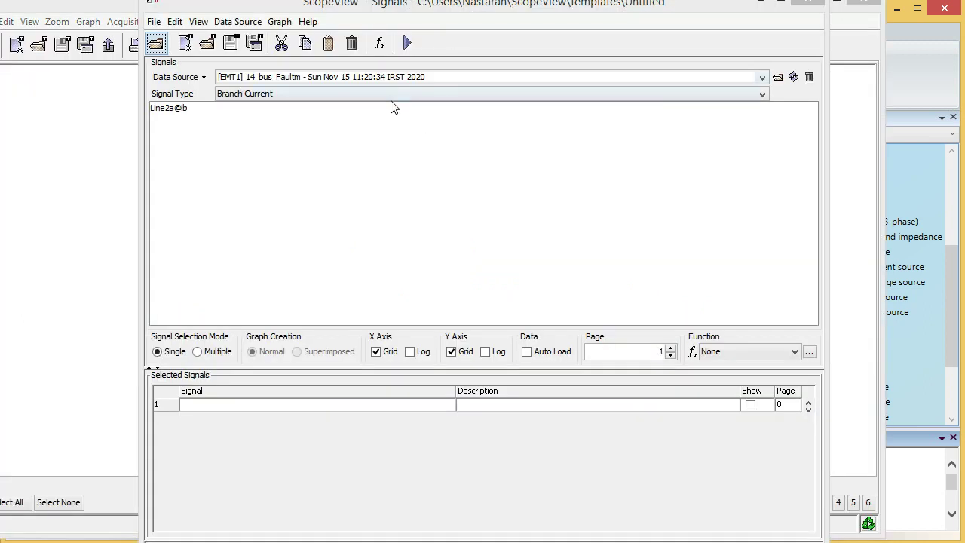
# - Add the branch current signal Line2a@ib to the selected signals
pyautogui.click(308, 96)
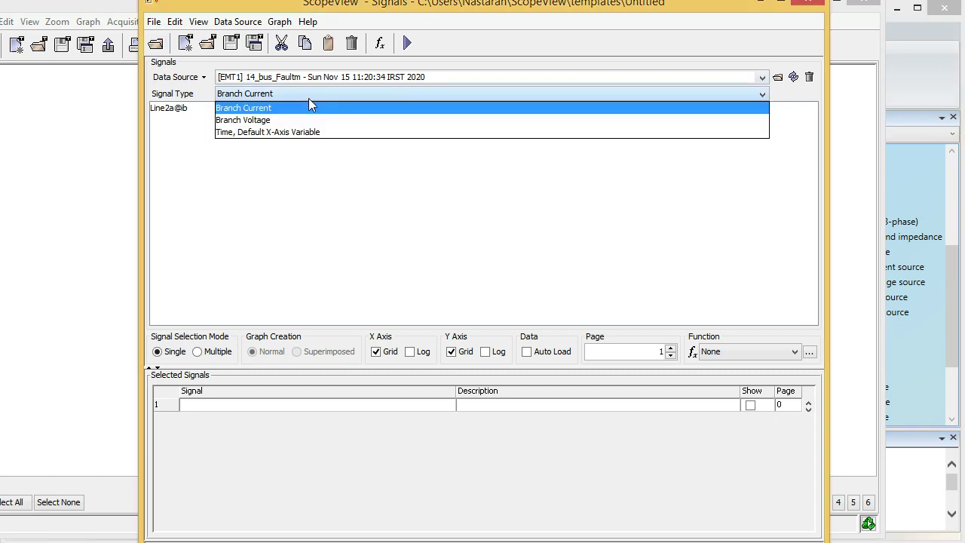
pyautogui.click(282, 110)
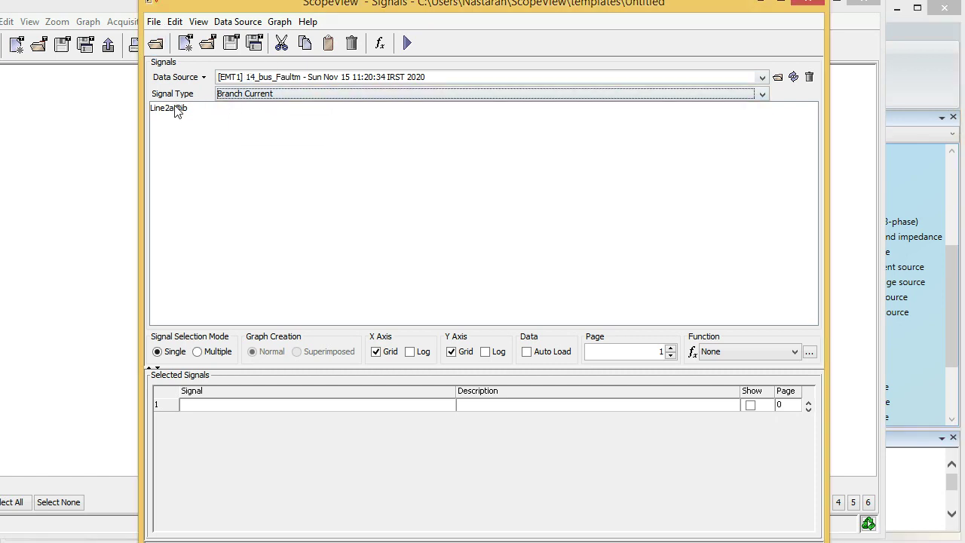
pyautogui.click(180, 112)
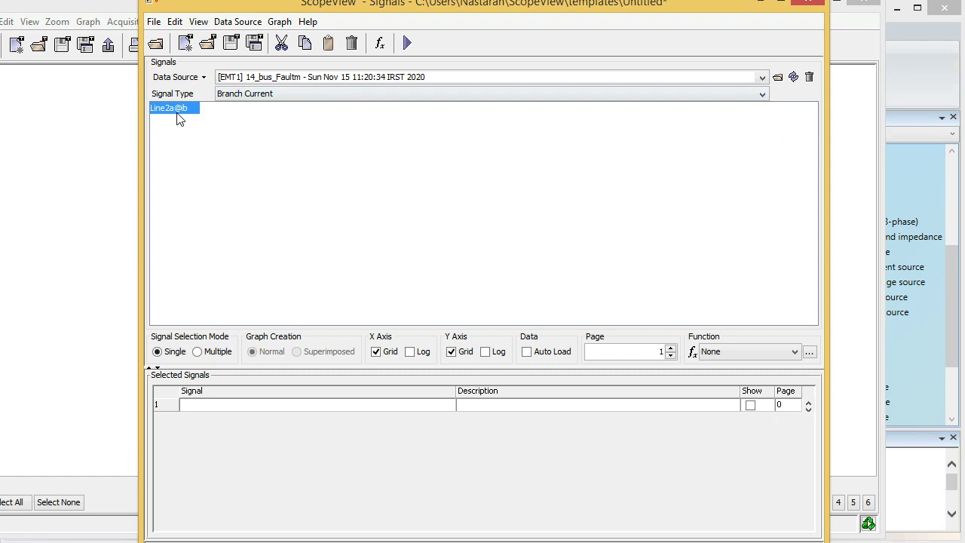
# - Add the branch voltage signal GEN1a@vb to the selected signals
pyautogui.click(335, 96)
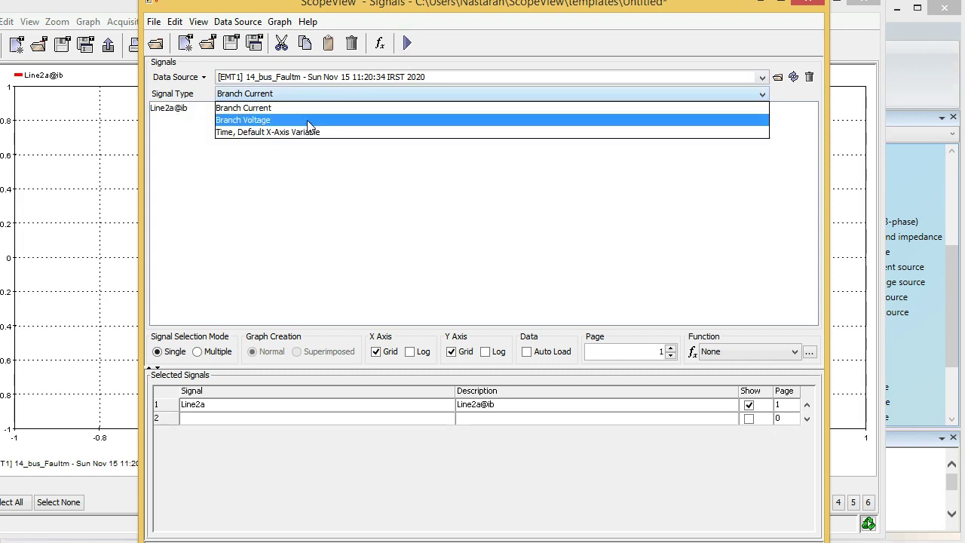
pyautogui.click(308, 121)
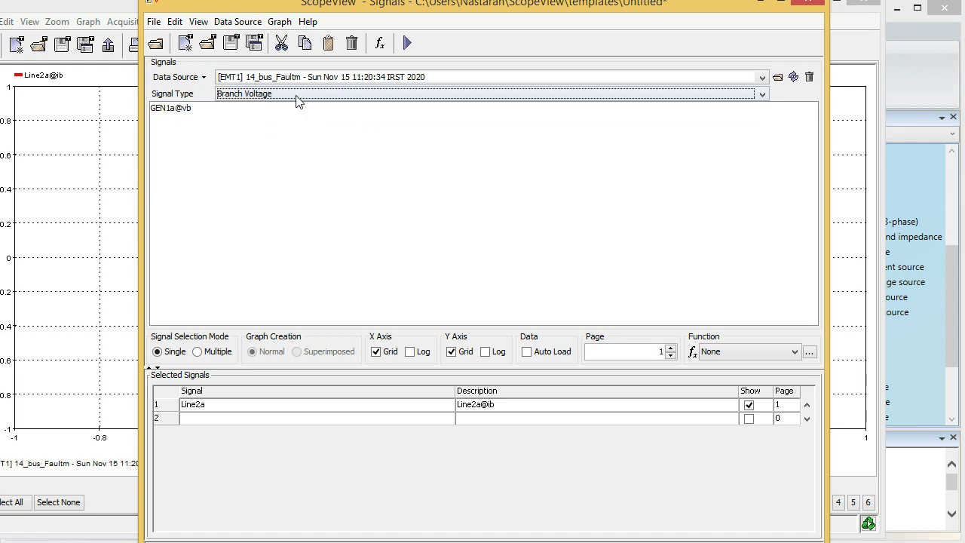
pyautogui.click(299, 98)
pyautogui.click(181, 113)
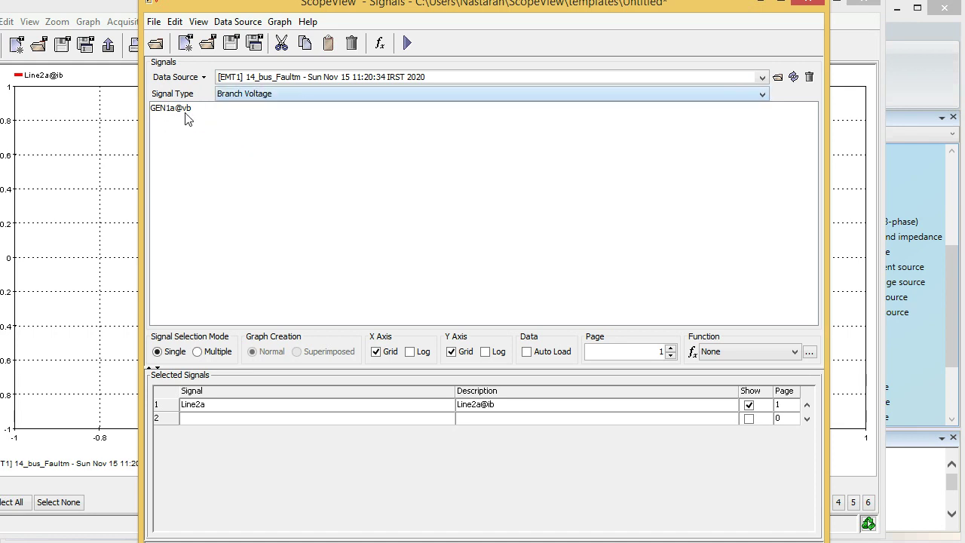
pyautogui.doubleClick(184, 111)
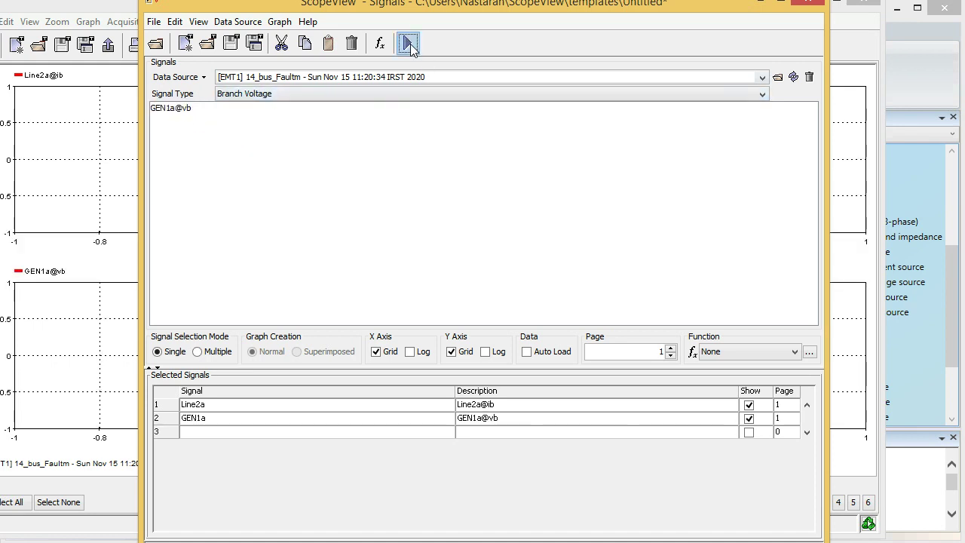
# - Plot the selected current and voltage signals and trace their values along the waveforms with the crosshair cursor
pyautogui.click(407, 43)
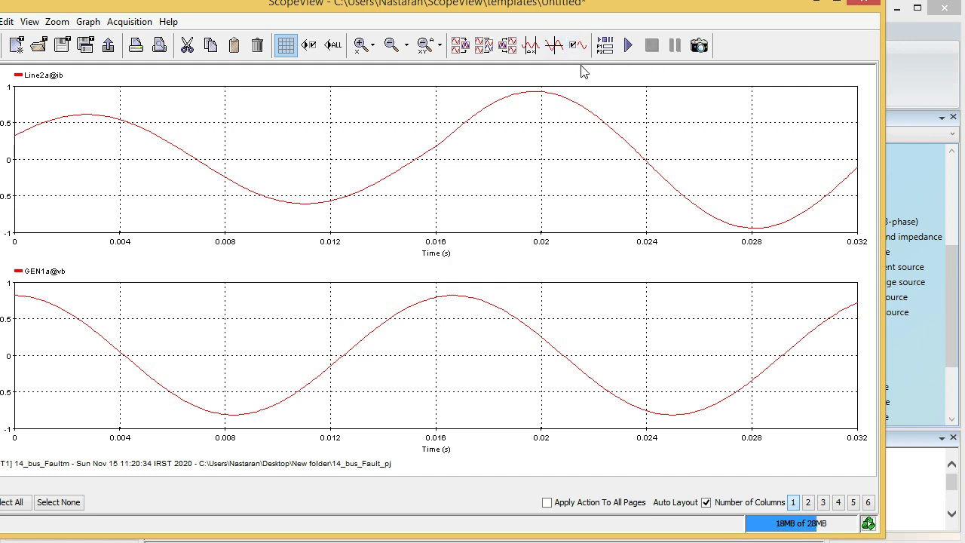
pyautogui.click(554, 45)
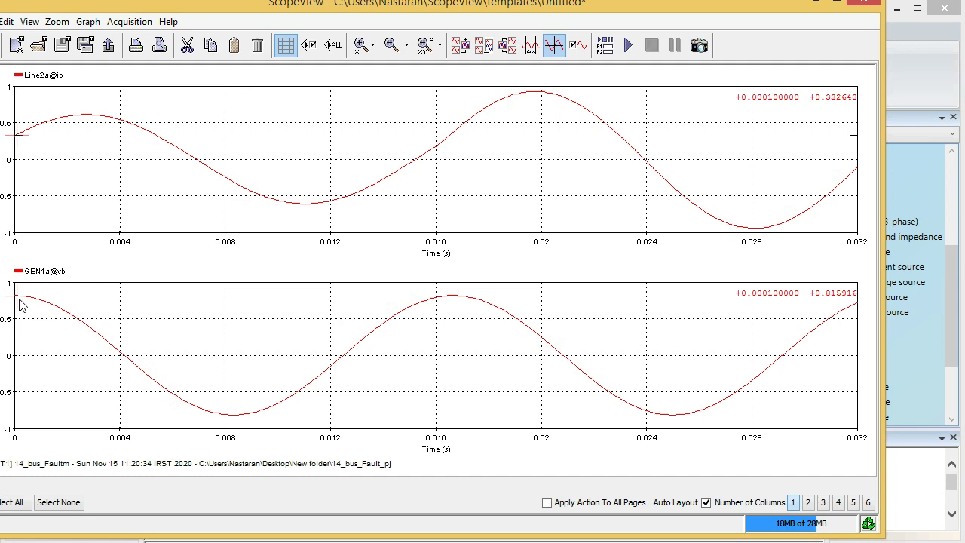
pyautogui.moveTo(20, 304); pyautogui.dragTo(142, 59)
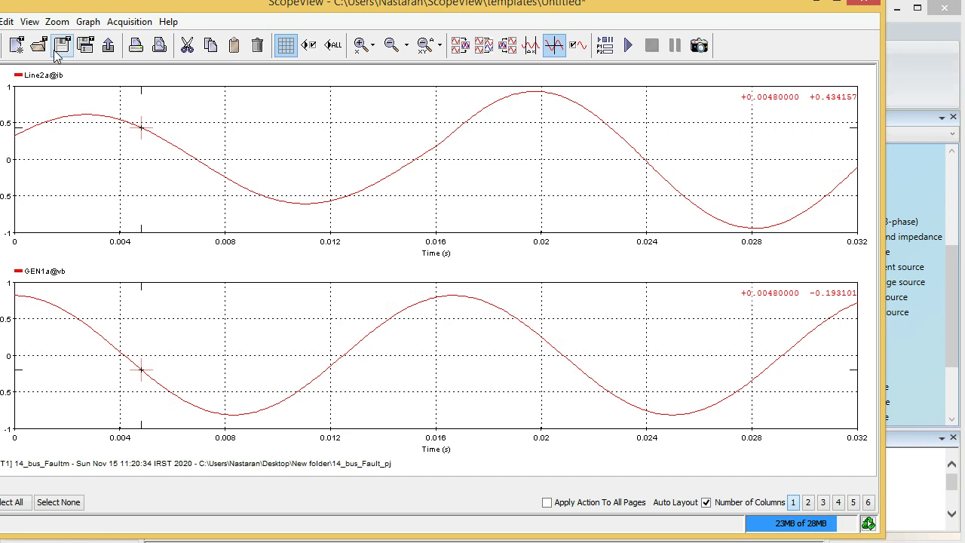
# - Export the graphs from all pages to New folder as a tab-separated text file named fault_results
pyautogui.click(109, 46)
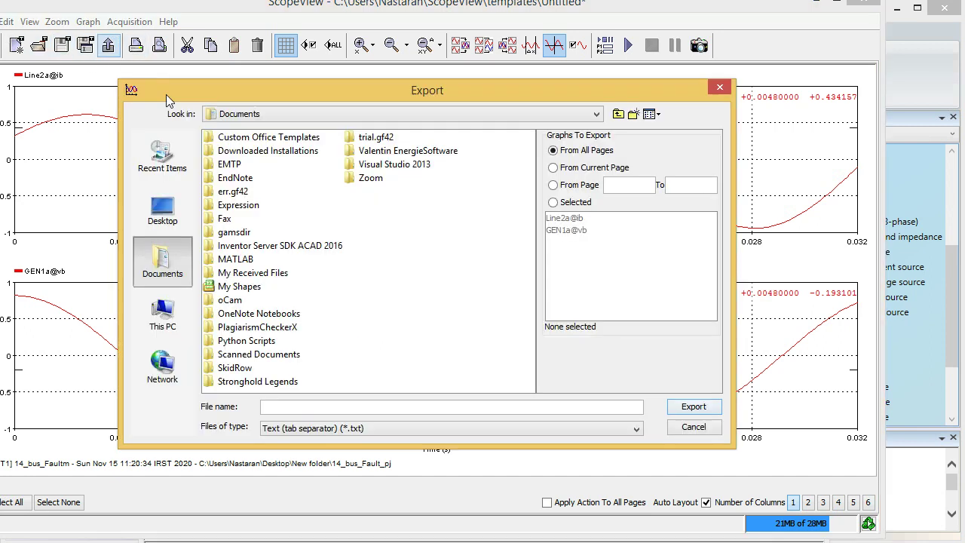
pyautogui.write('fault')
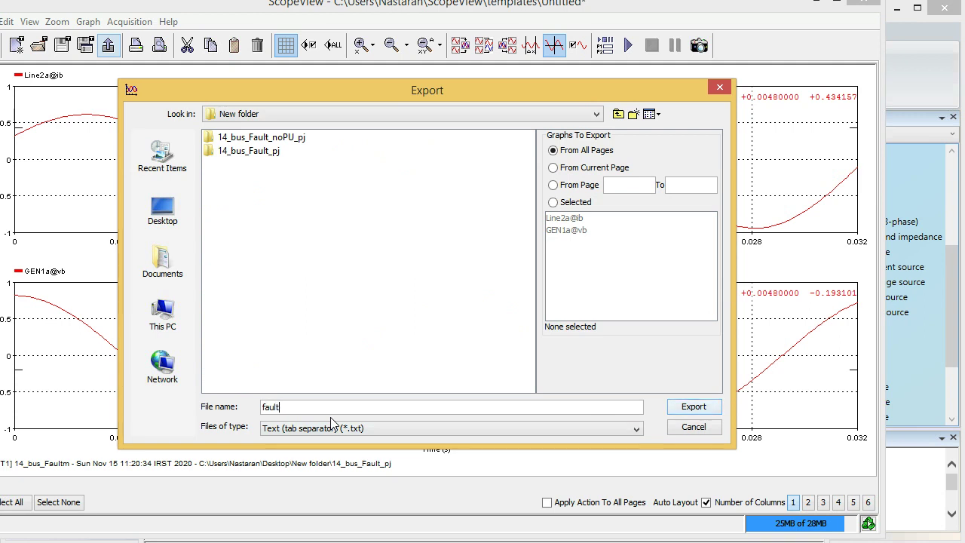
pyautogui.write('_results')
pyautogui.click(484, 284)
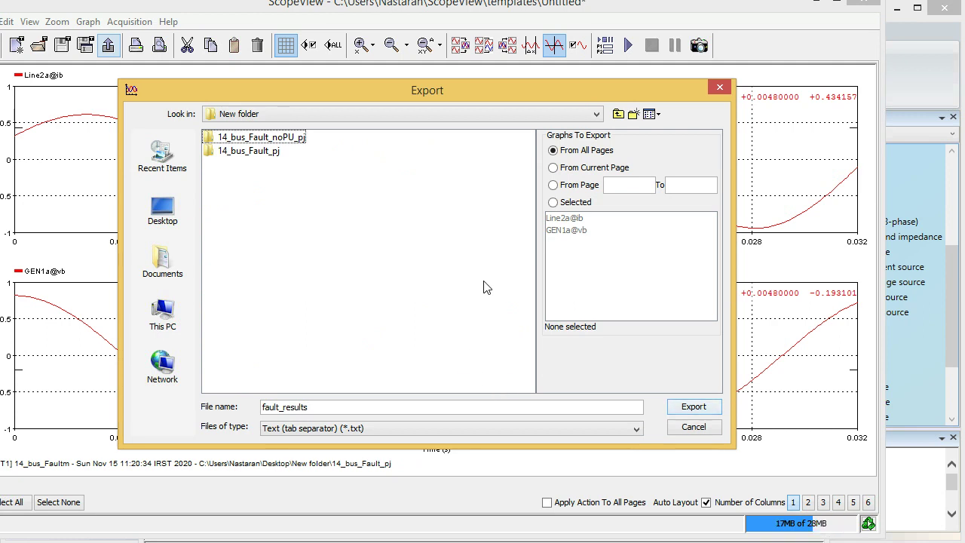
pyautogui.click(716, 407)
# - Switch to New folder in File Explorer and open the exported fault_results text file
pyautogui.press('Left')
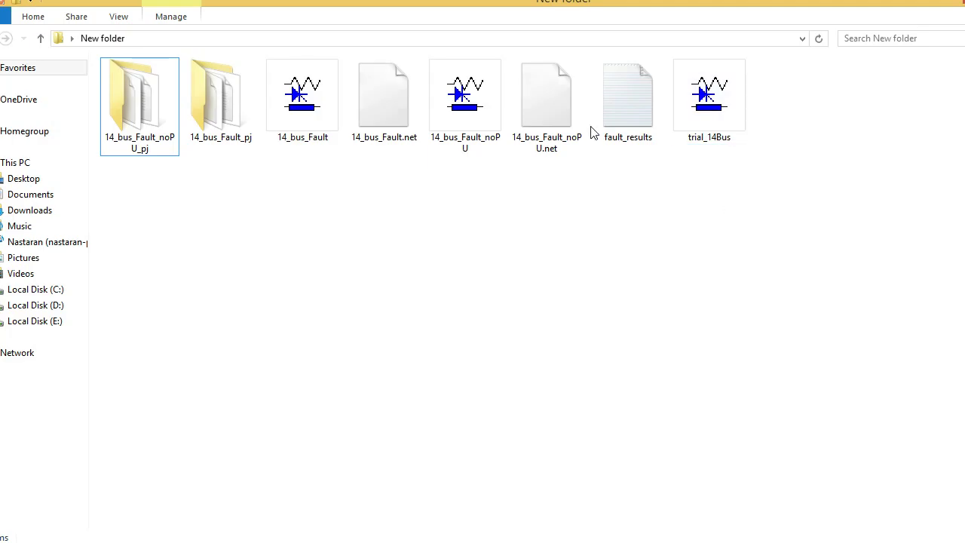
pyautogui.doubleClick(625, 90)
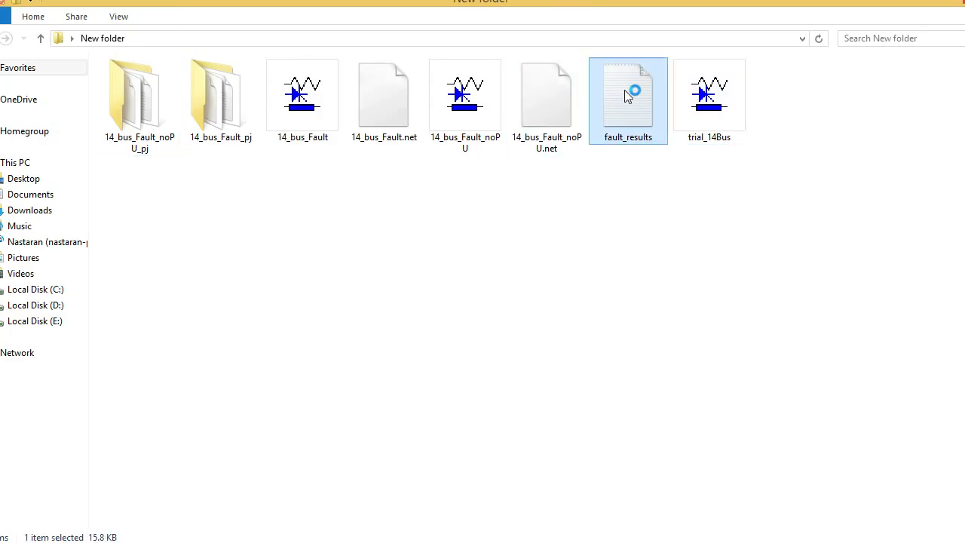